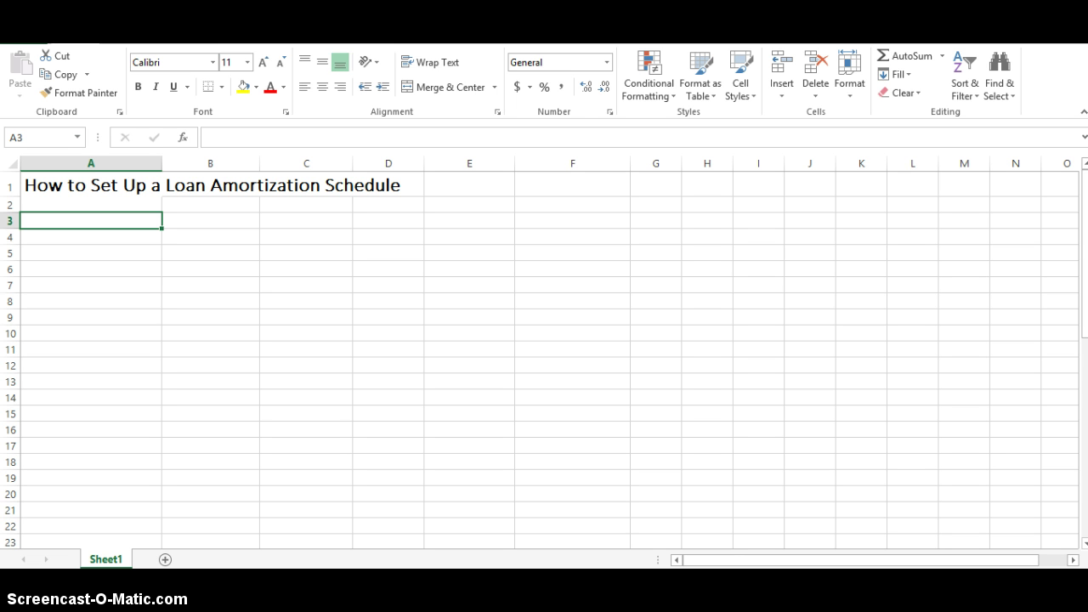
Enter the labels "Loan Amount" in A3 and "Annual Interest Rate" in A4.
text(Loan A)
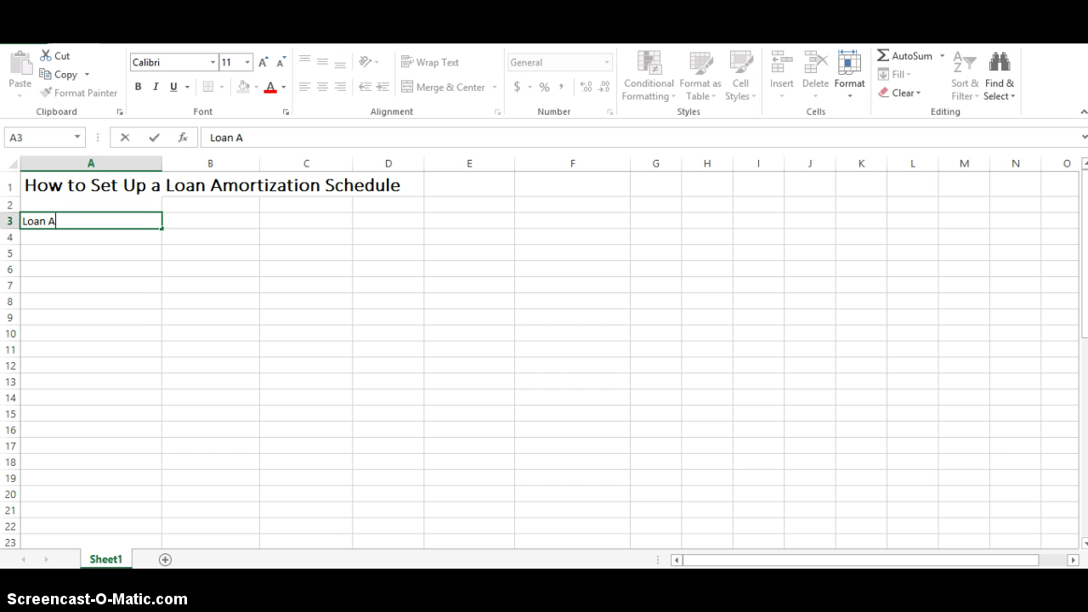
text(mount)
key(Return)
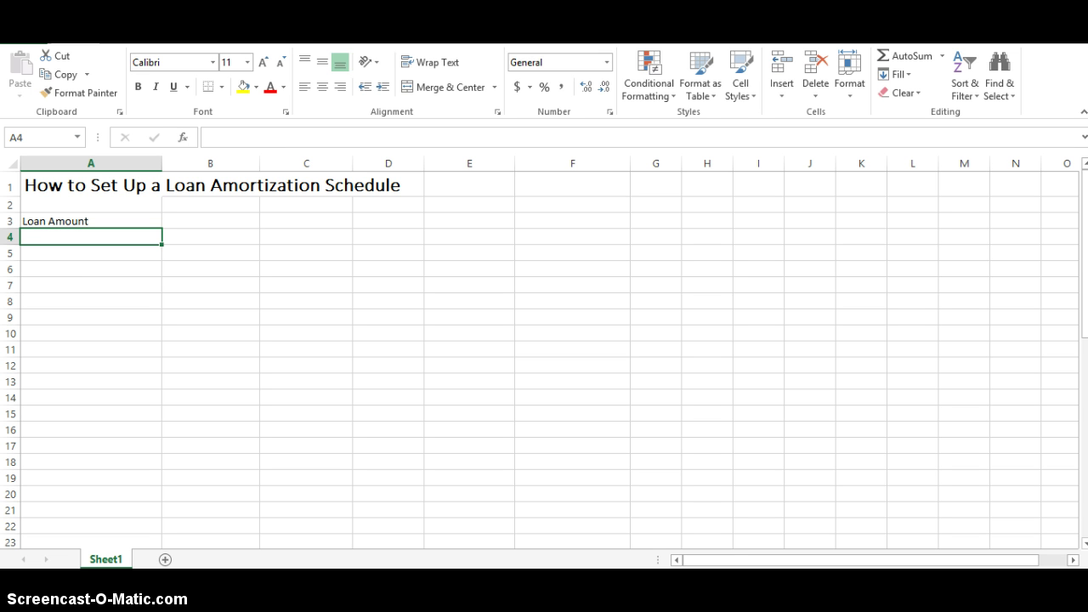
text(Annual Interest P)
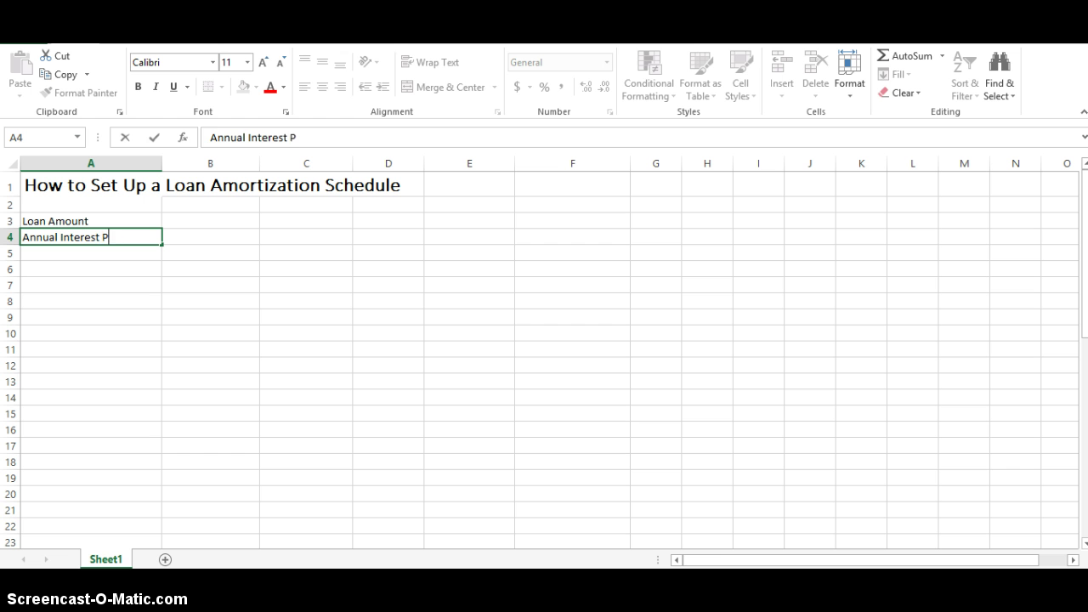
key(BackSpace)
text(Rate)
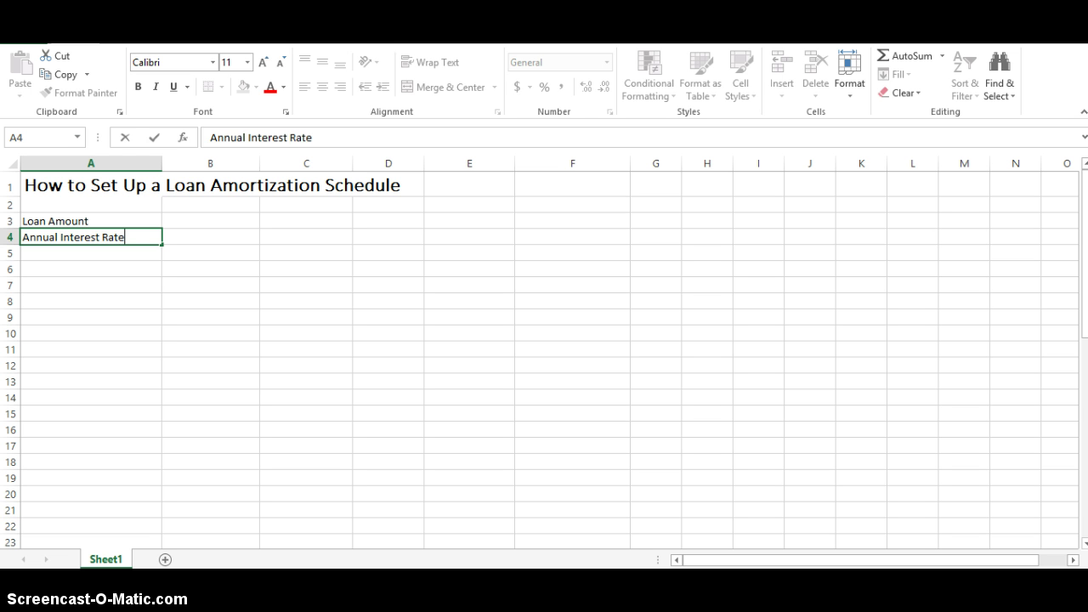
key(Return)
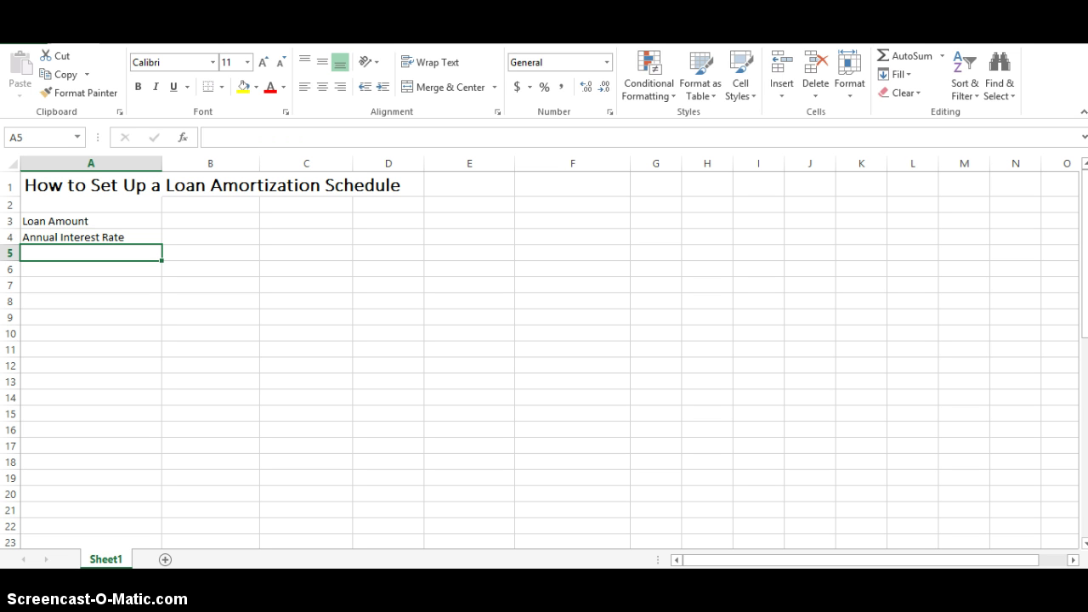
Enter the labels "Years", "Payments/Year" and "Payment Amount" in cells A5 through A7.
text(Years)
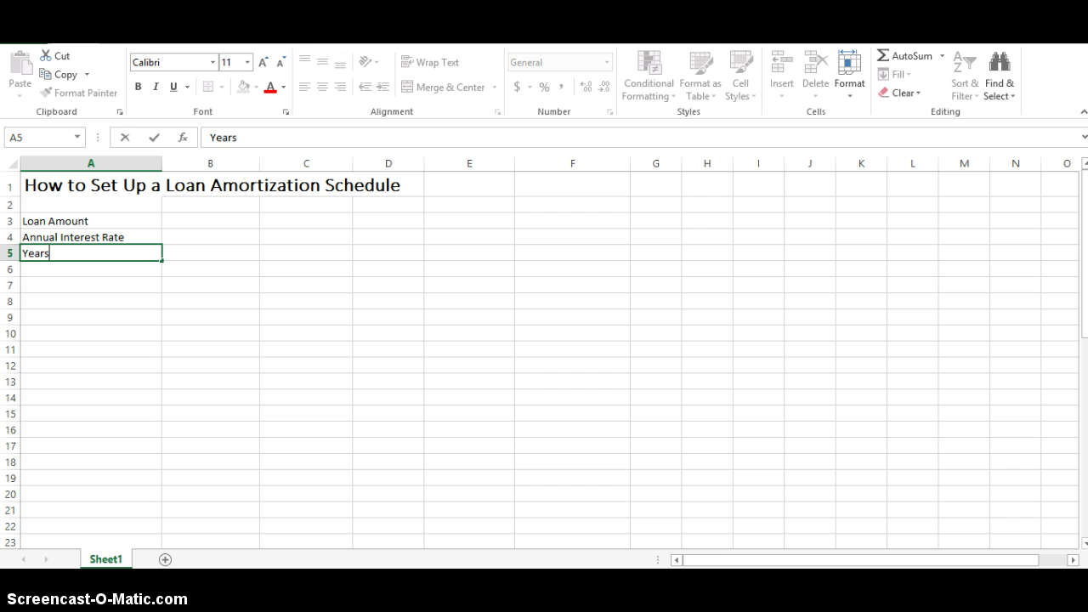
key(Return)
text(Pa)
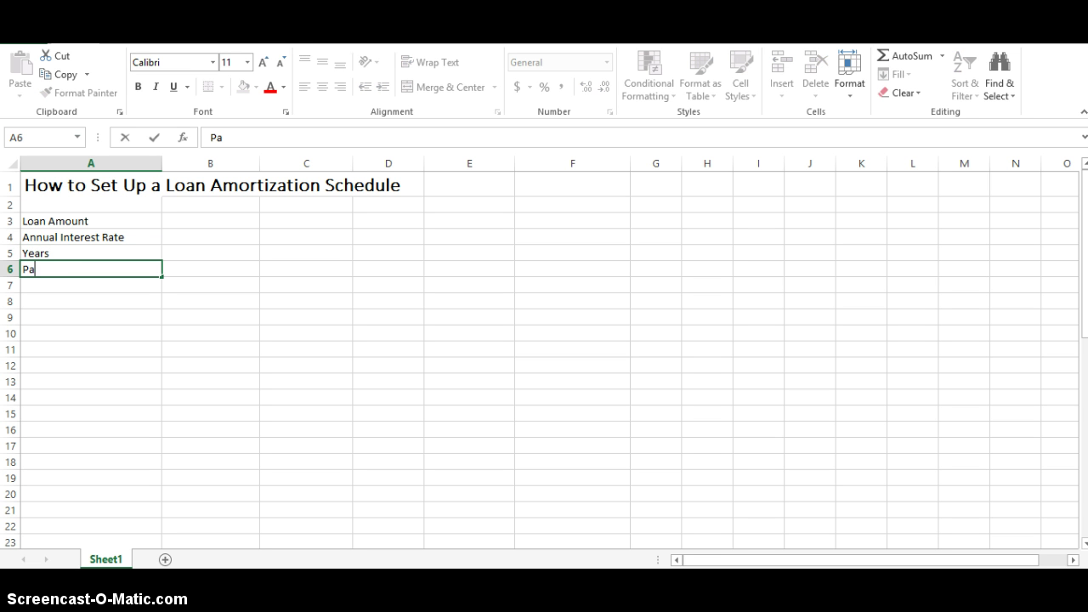
text(yments/)
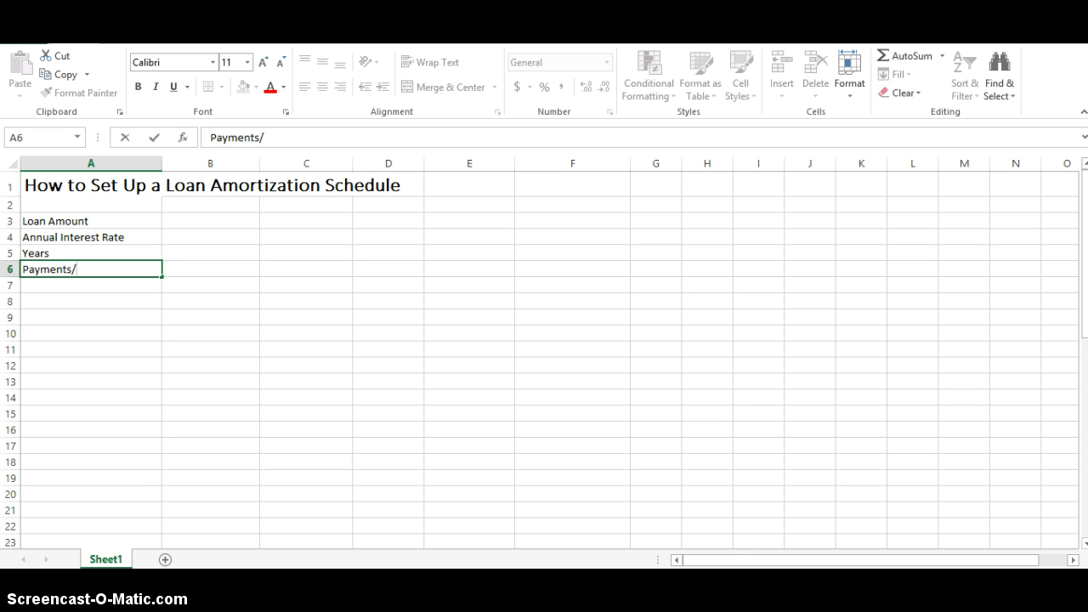
text(Year)
key(Return)
text(Payment)
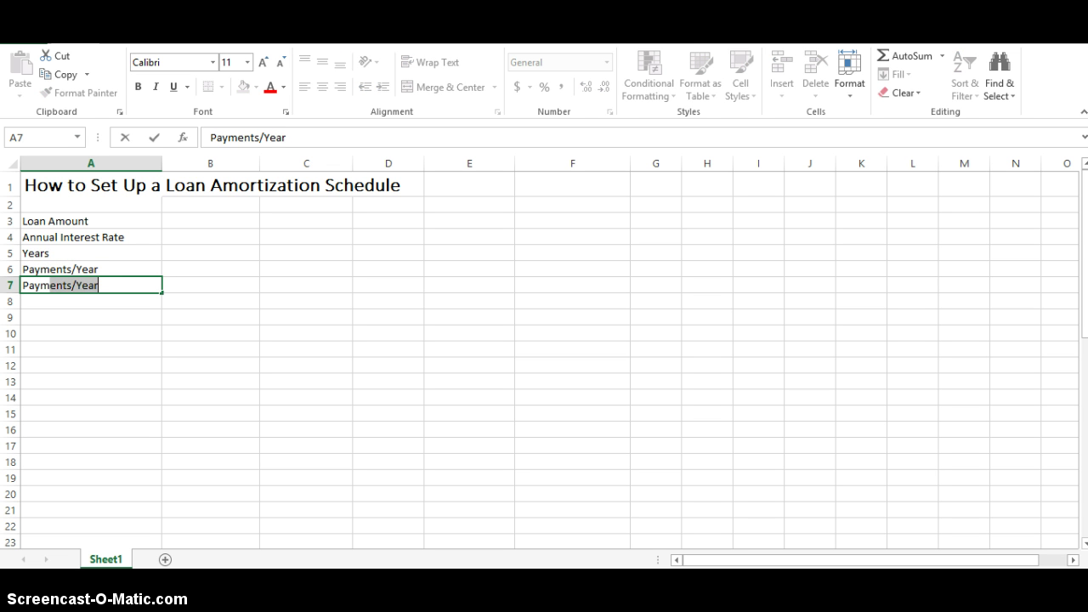
text( Amount)
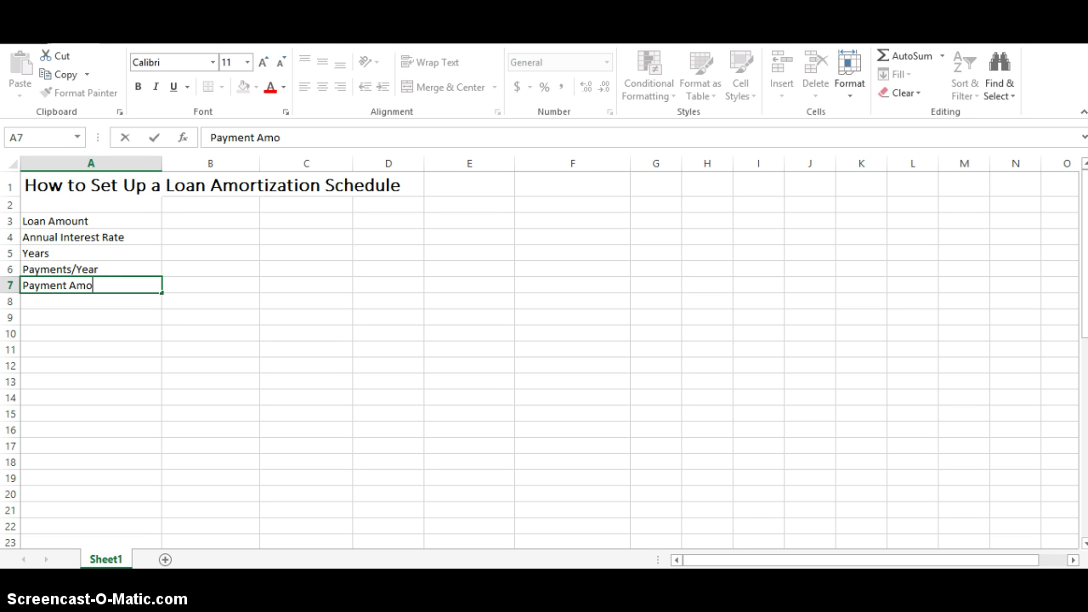
click(216, 284)
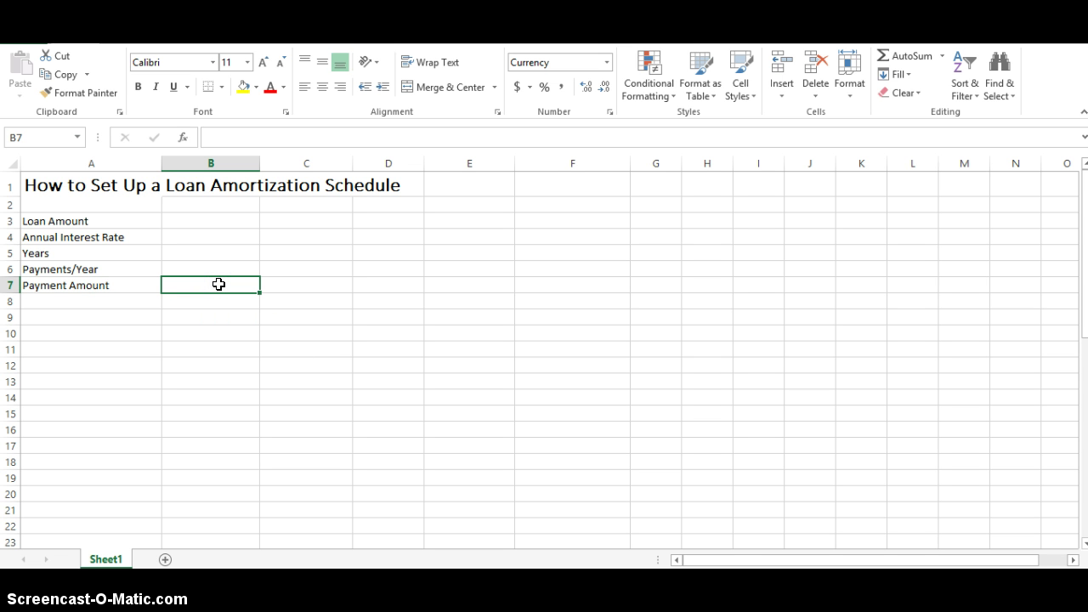
click(214, 222)
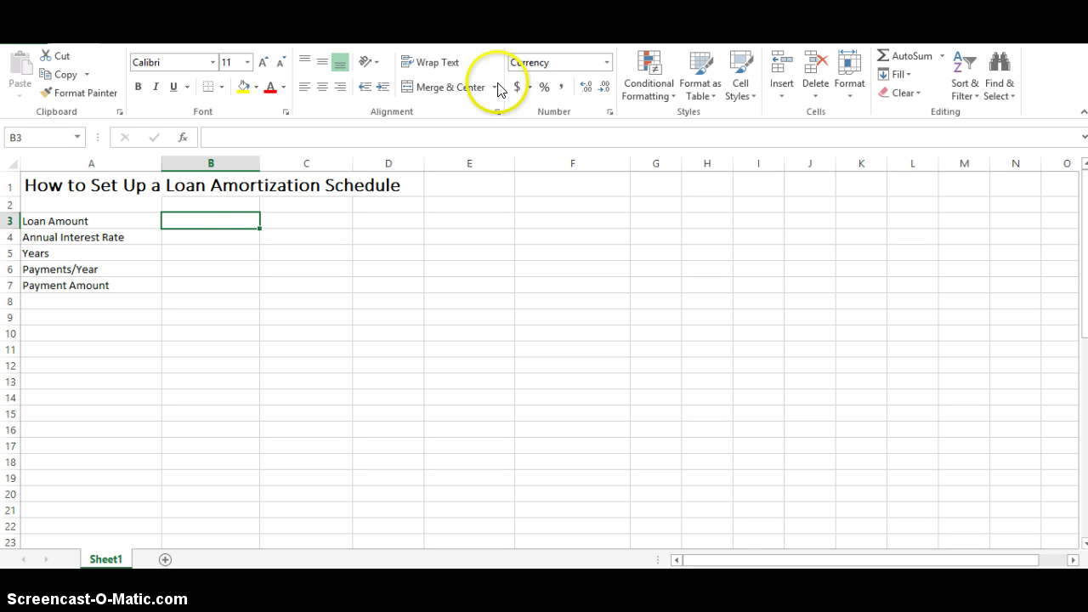
click(234, 239)
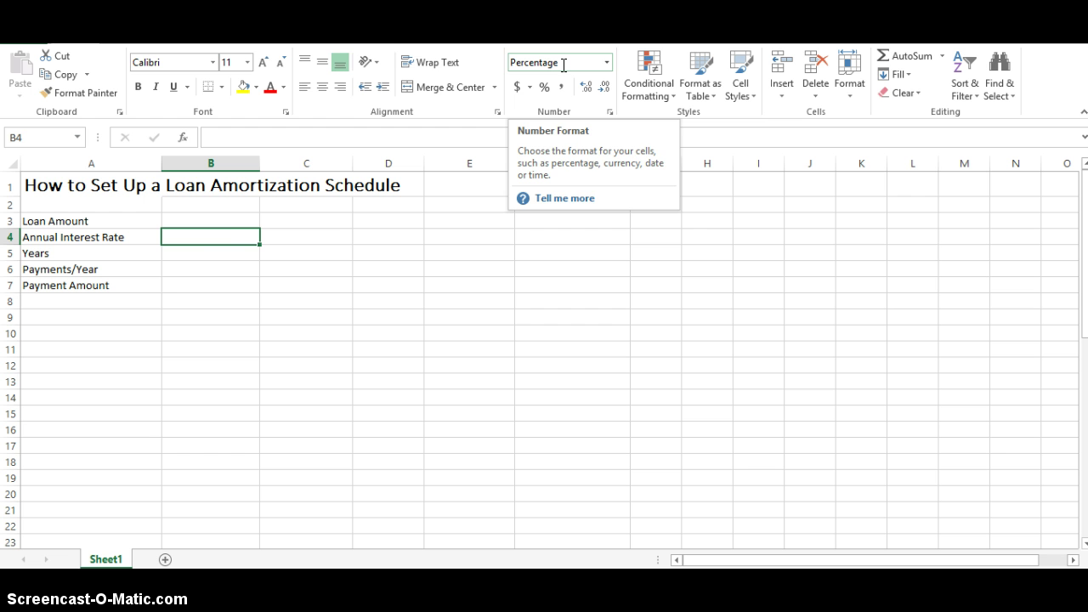
Start a PMT formula in B7 with the annual rate divided by payments per year, (B4/B6), as the rate argument.
click(179, 290)
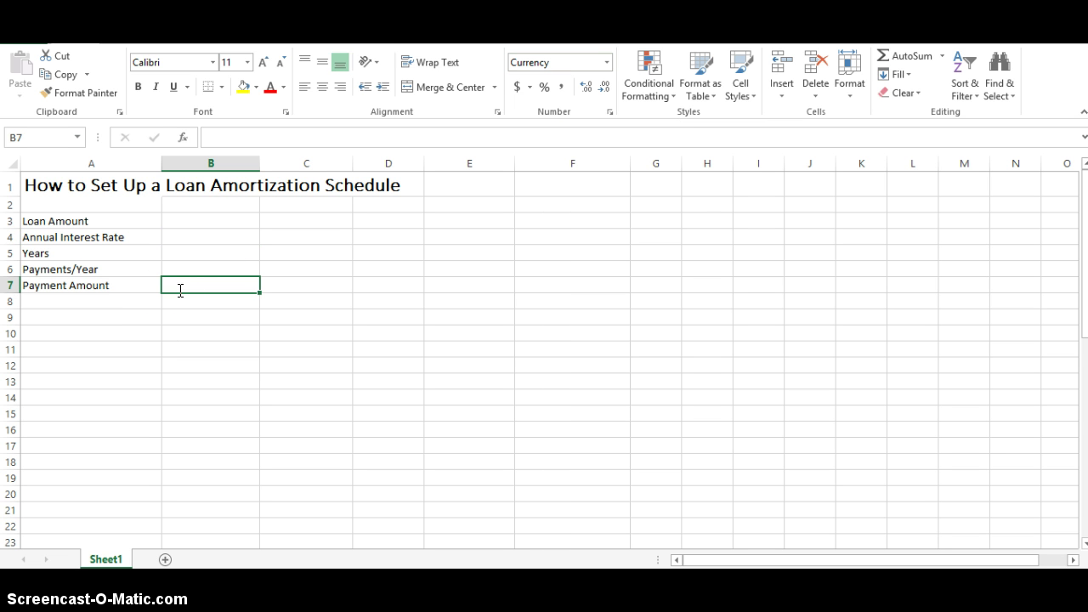
text(=)
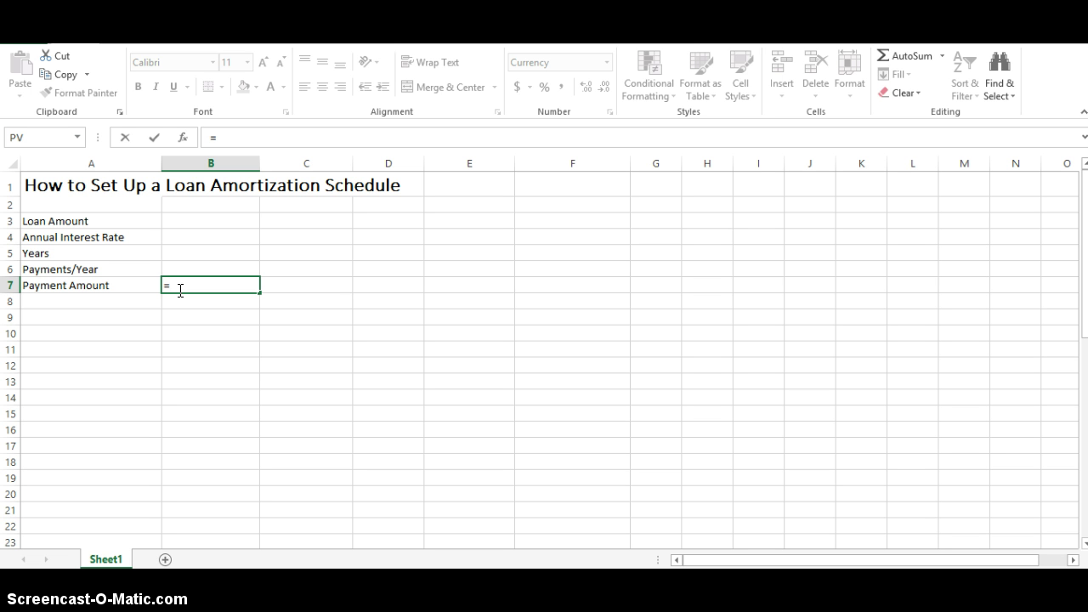
text(PM)
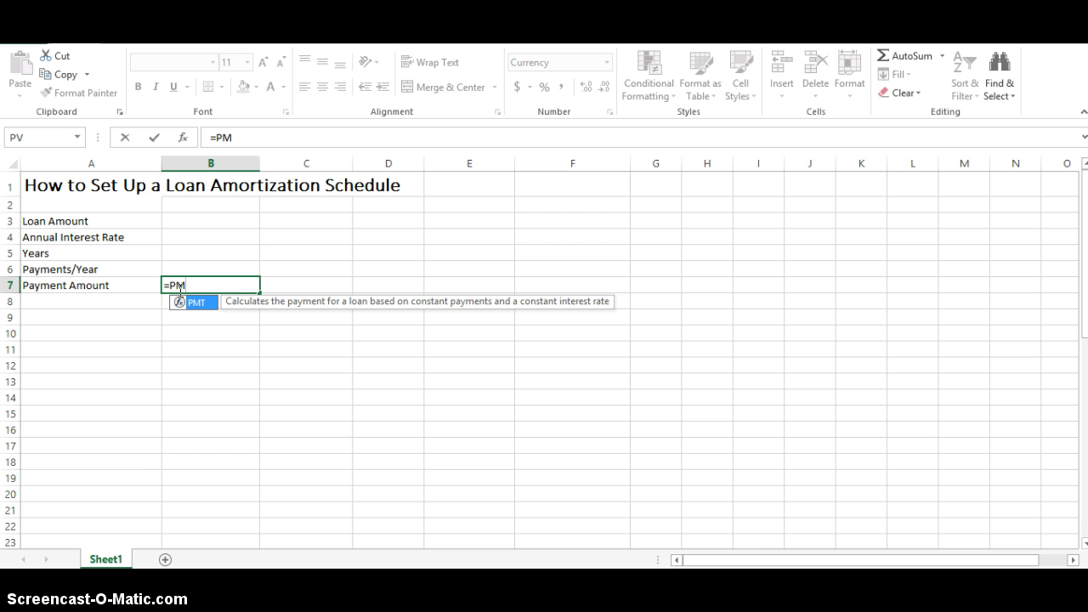
text(T)
double_click(180, 296)
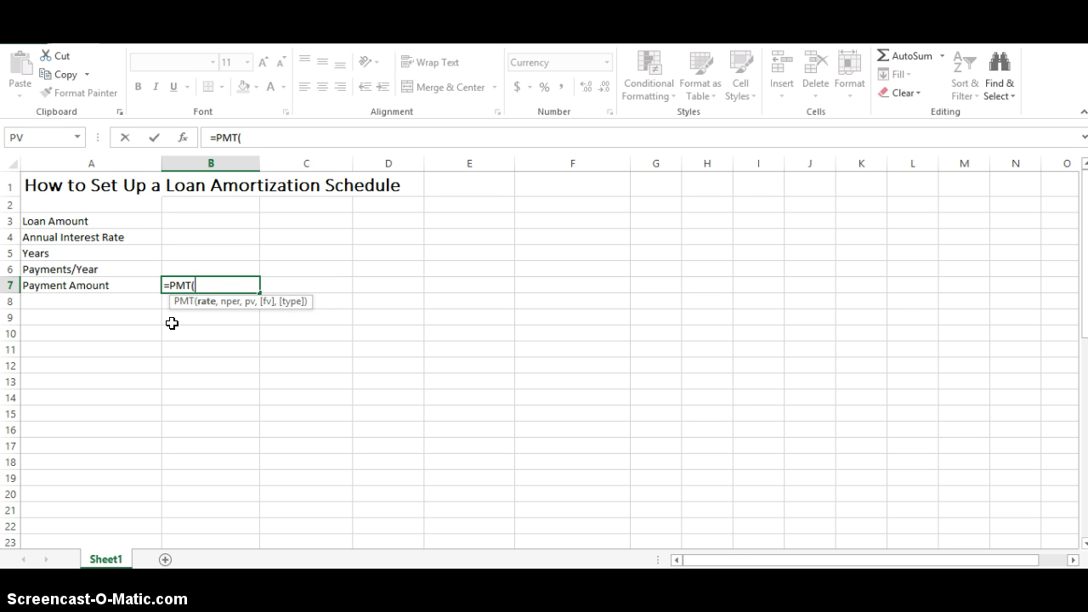
text(()
click(186, 239)
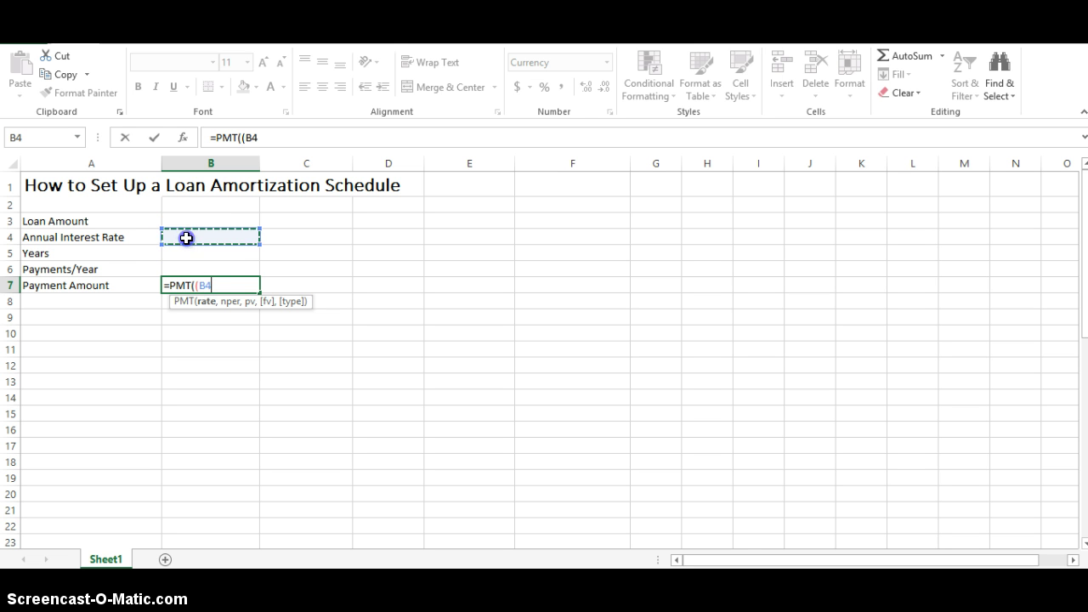
text(/)
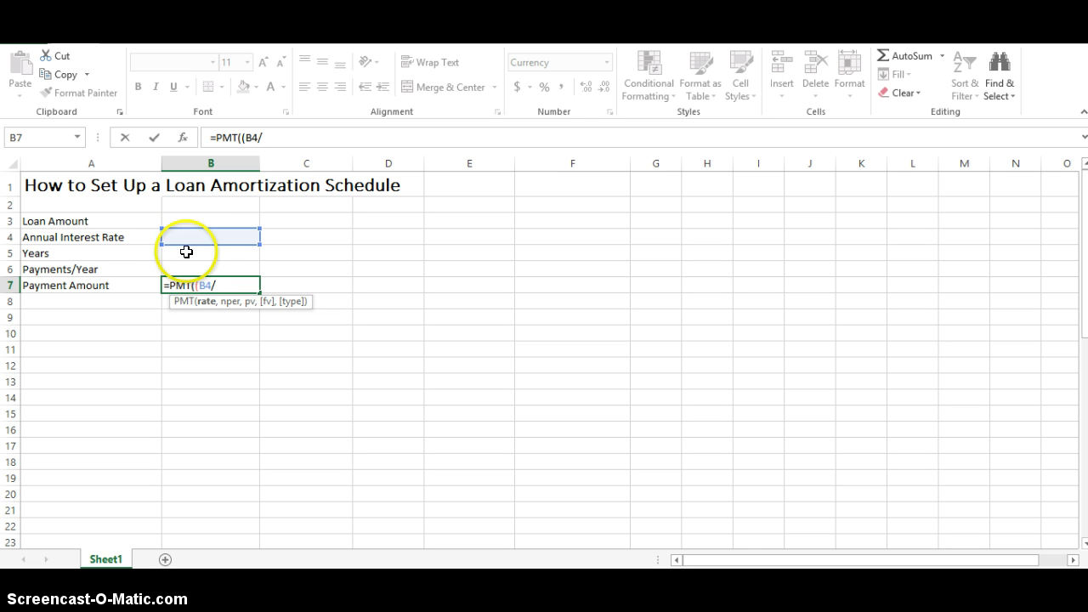
click(190, 264)
text())
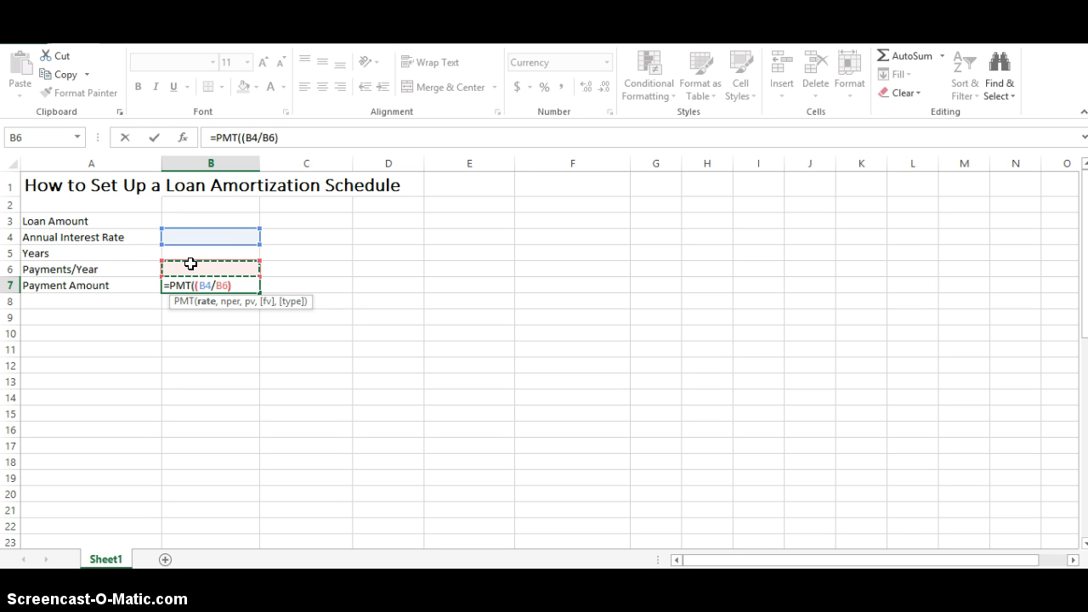
Complete the PMT formula in B7 with (B5*B6) as the number of periods and B3 as the present value.
text(,)
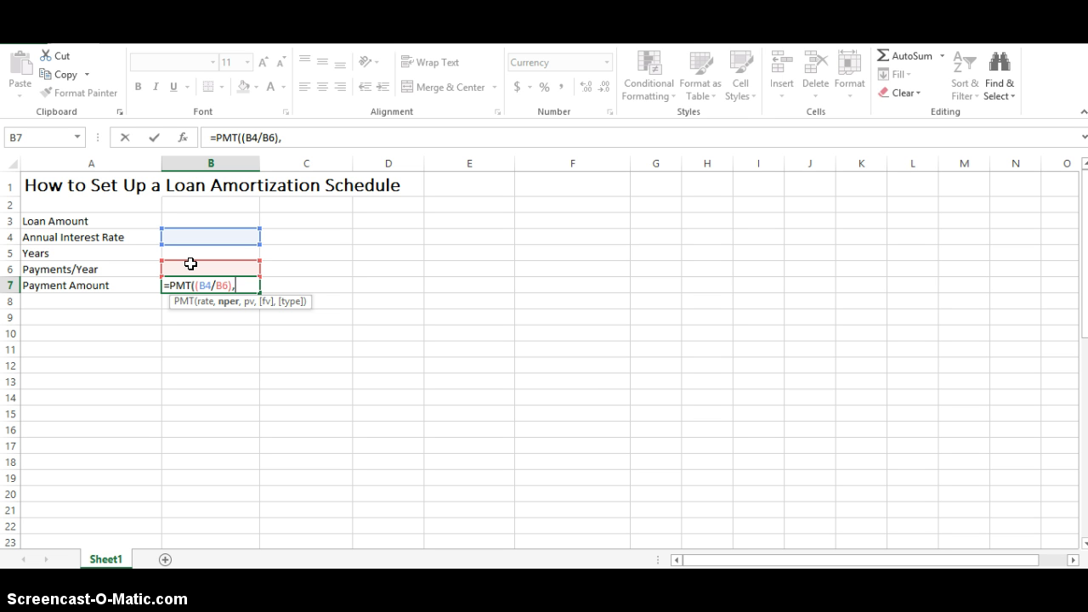
text(()
click(194, 249)
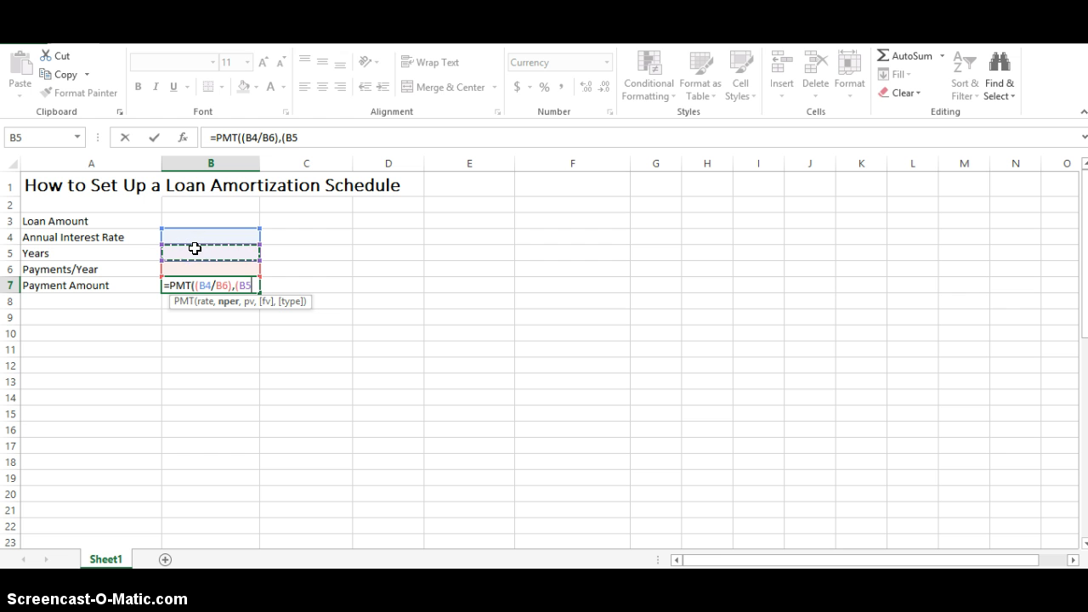
text(*)
click(199, 273)
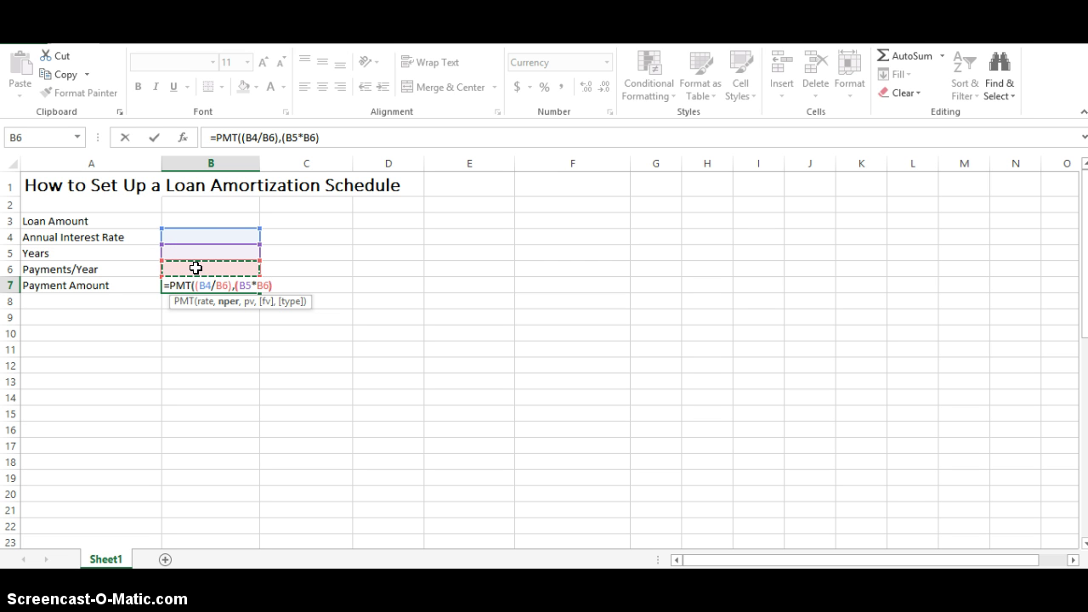
text())
text(,)
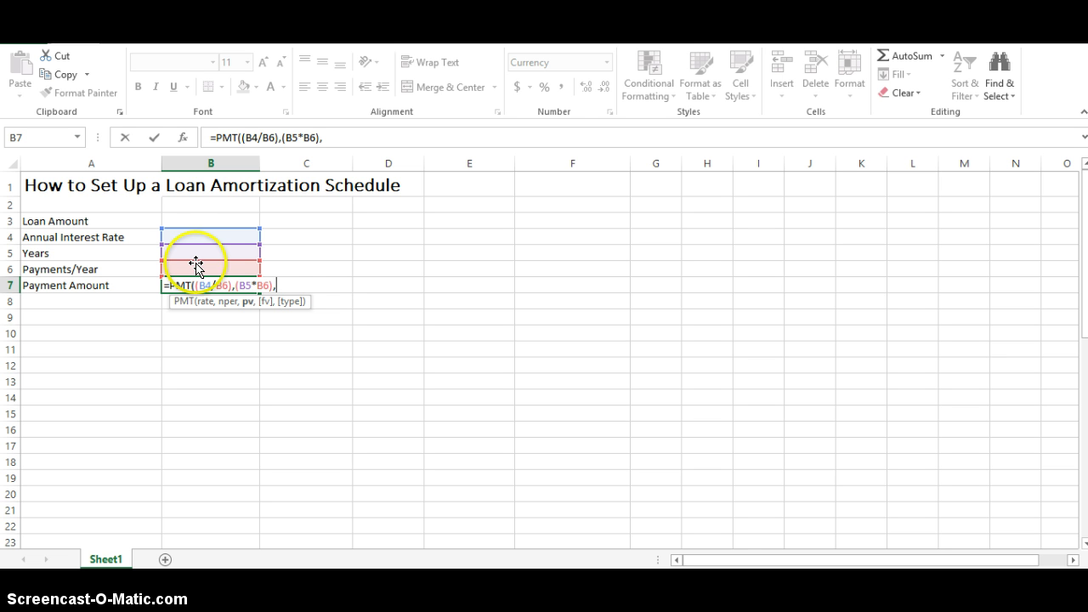
click(195, 219)
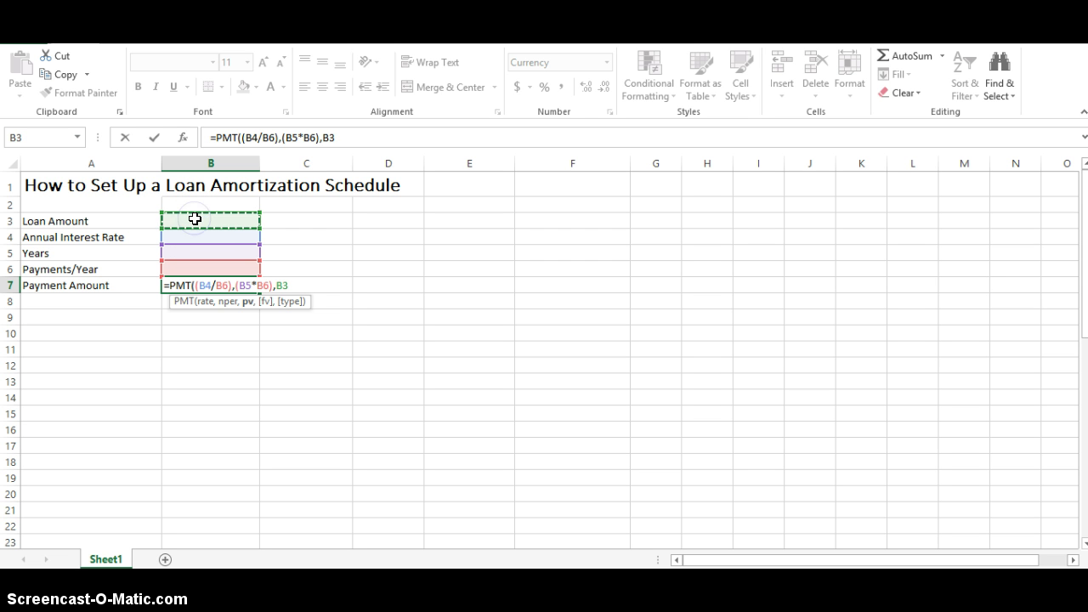
text())
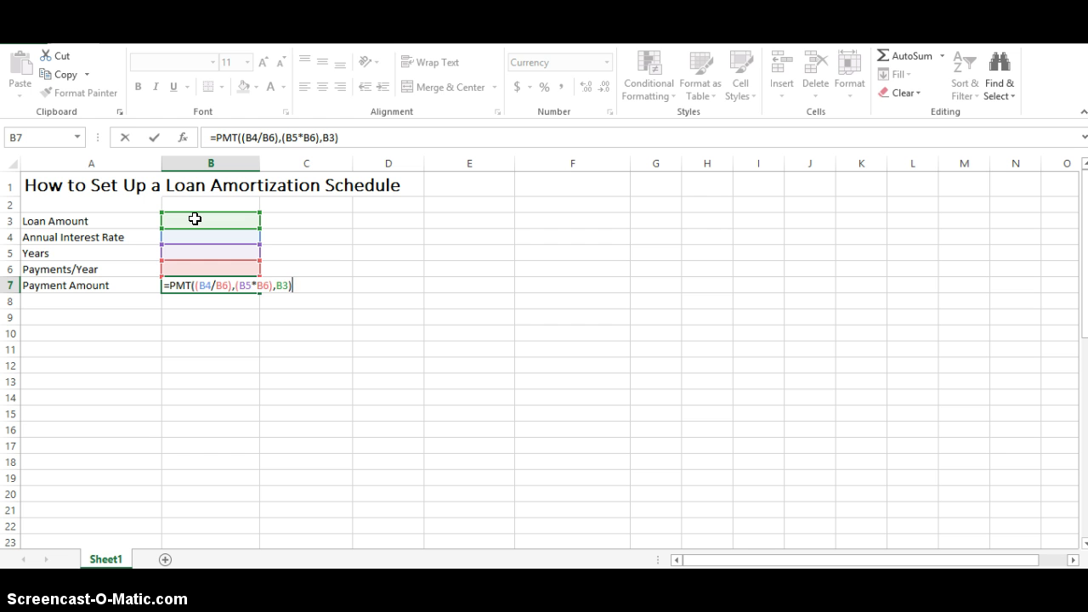
key(Return)
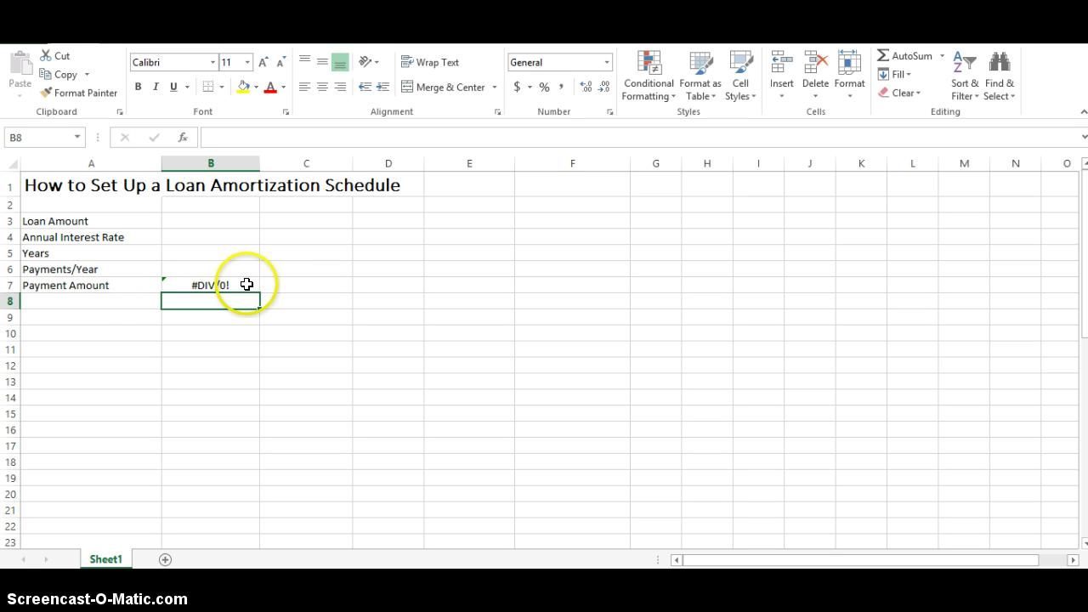
Enter the schedule headers "Beginning Balance", "Payment Amount" and "Interest Payment" in cells A9 through C9.
click(132, 319)
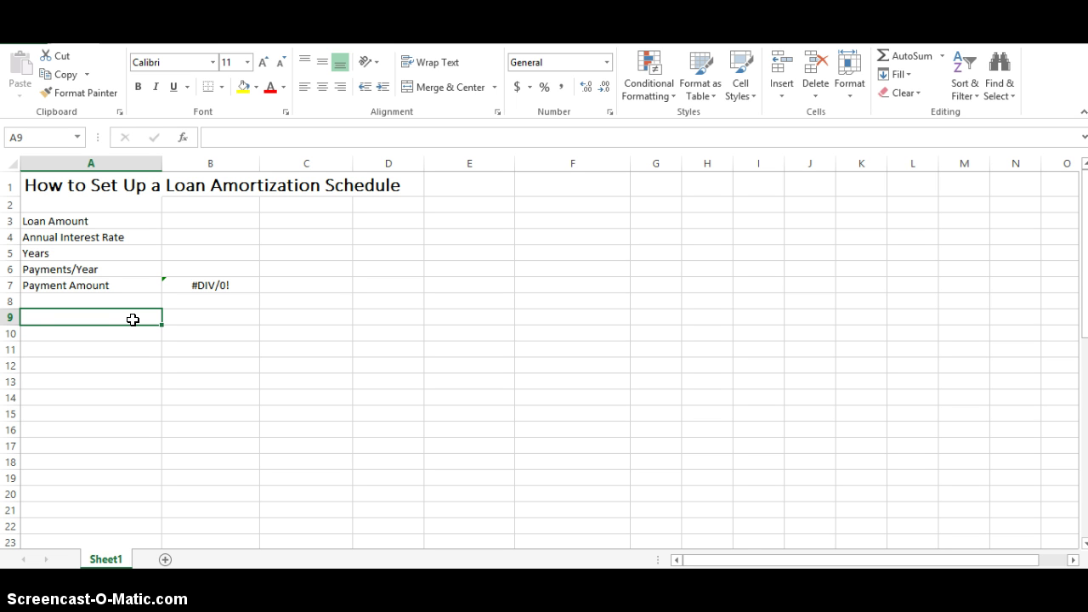
text(Beginni)
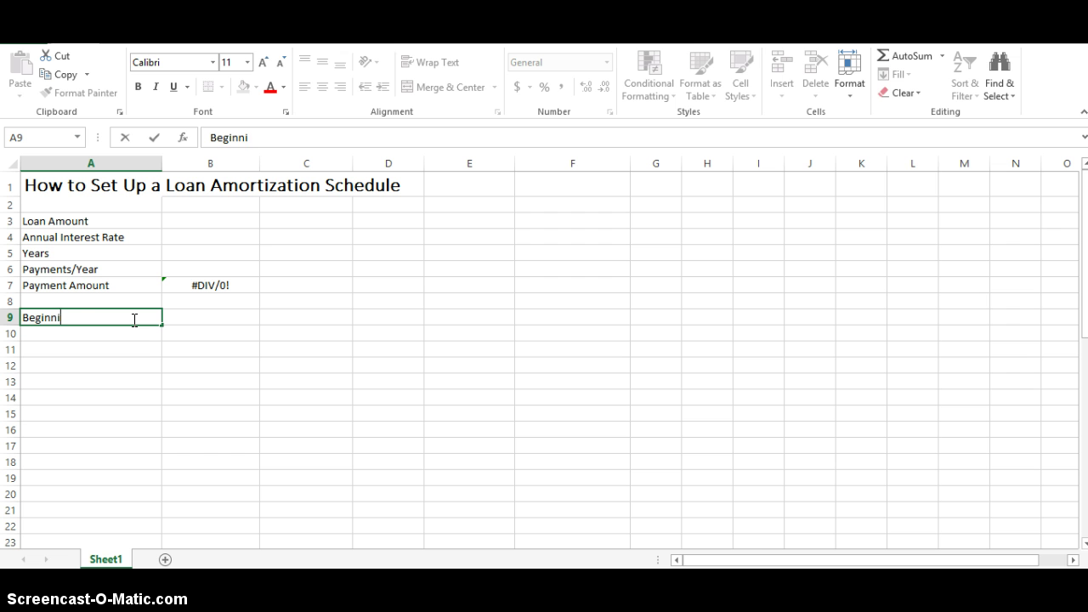
text(ng Balance)
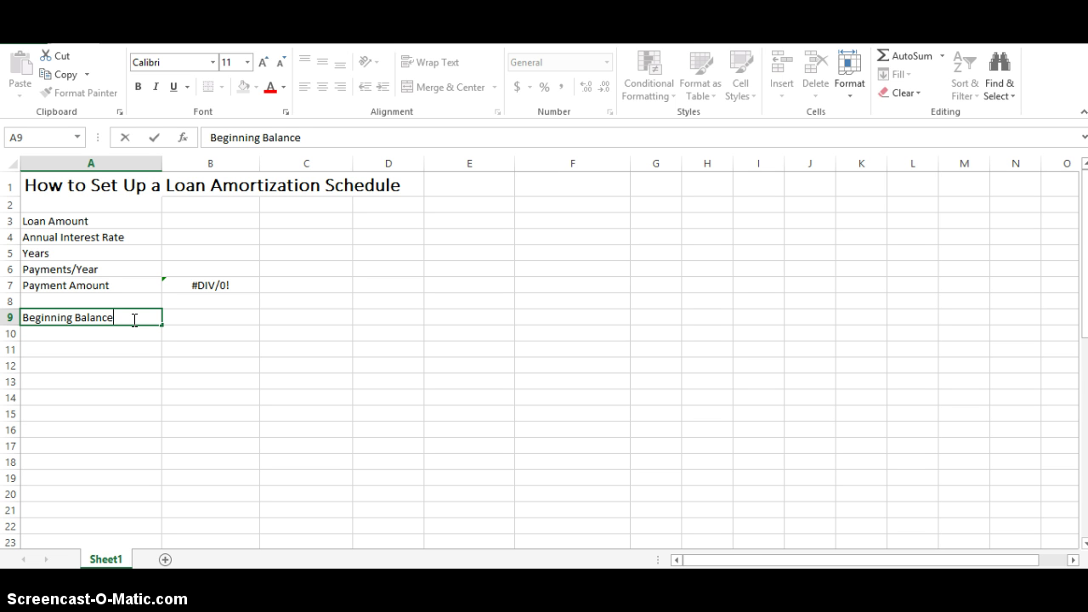
click(177, 315)
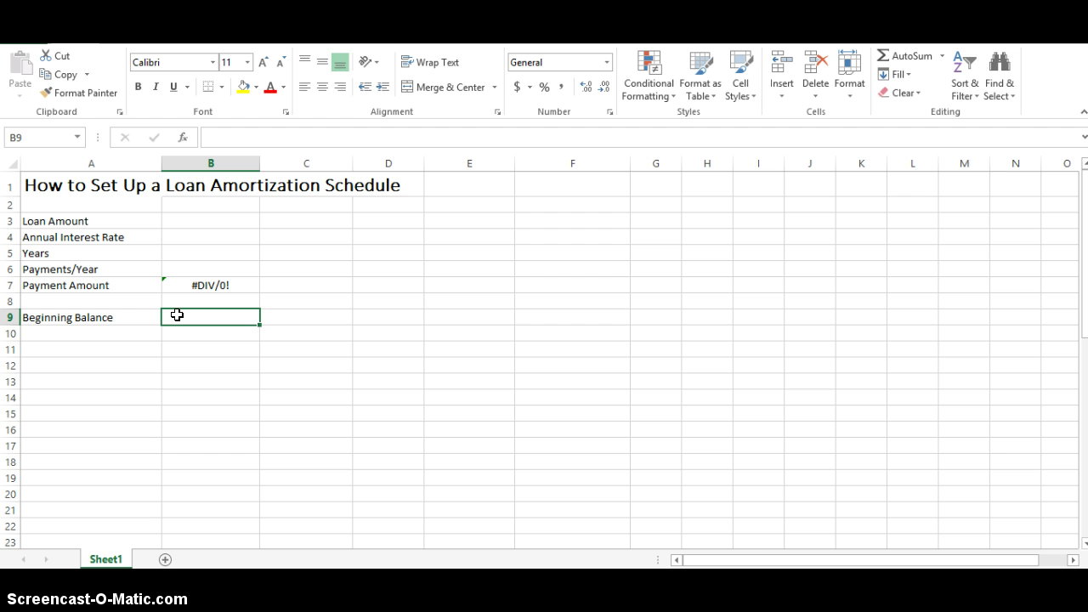
text(Pay)
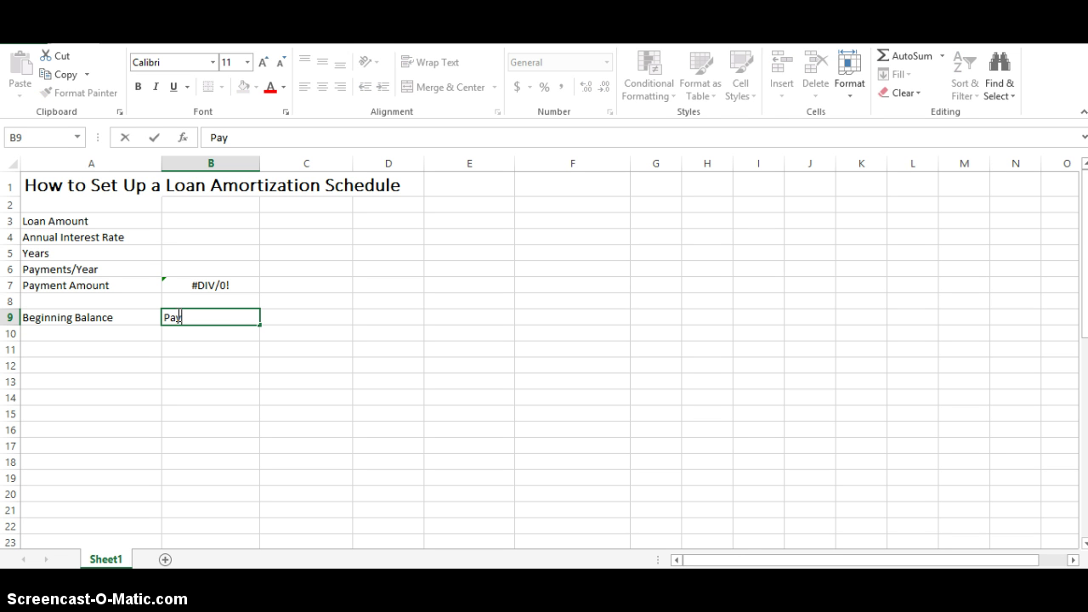
text(ment Amount)
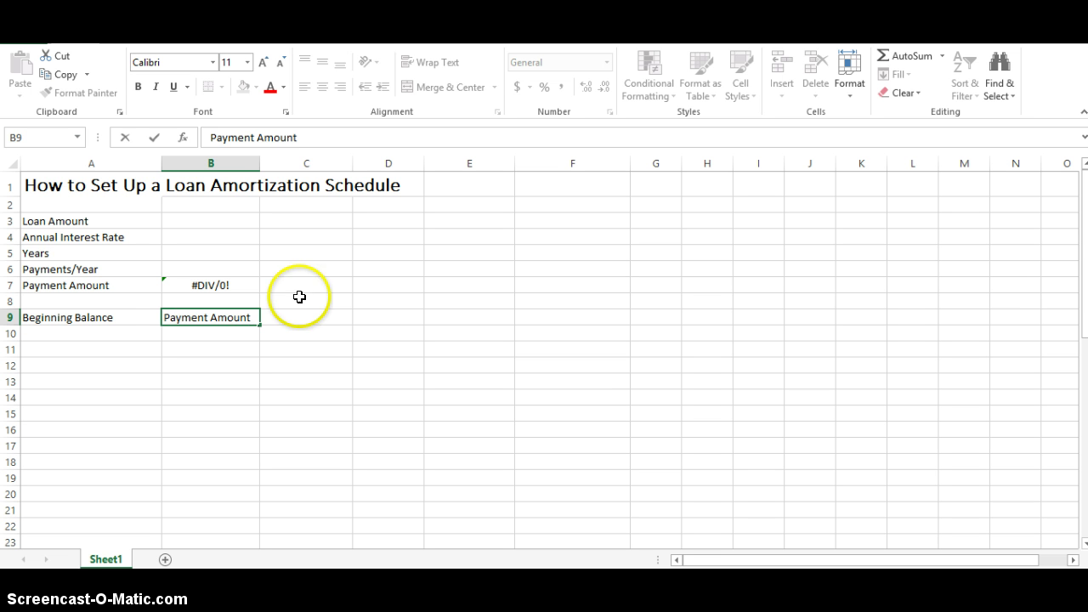
click(299, 315)
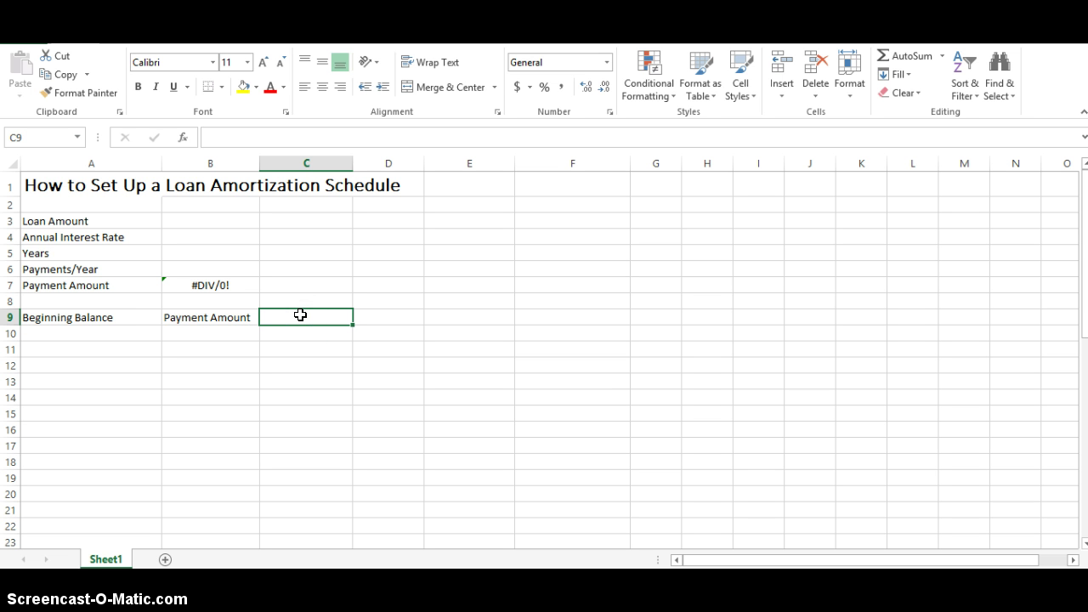
text(Interest)
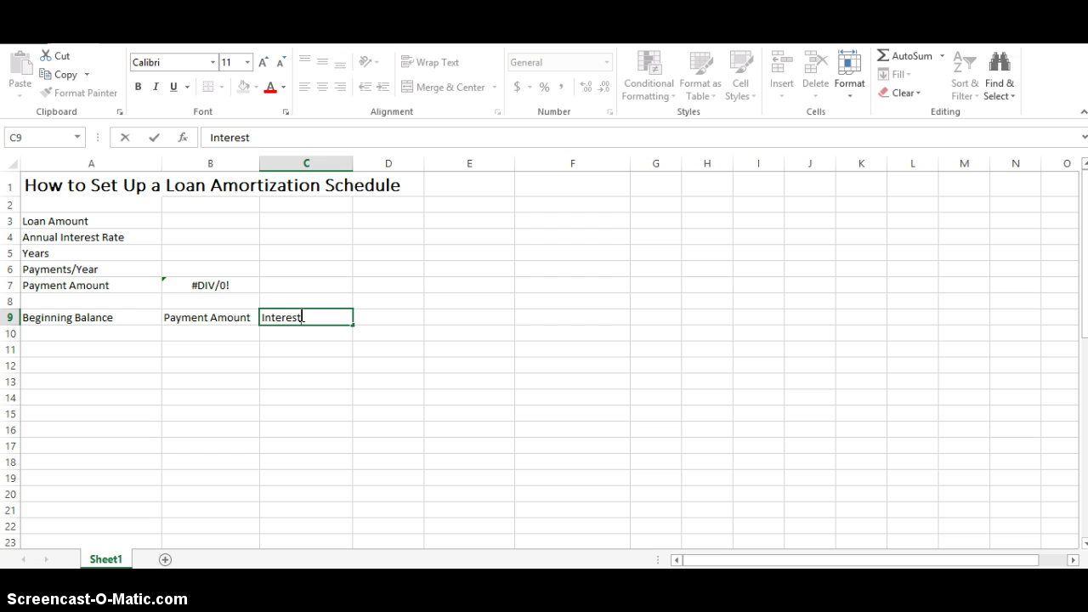
text( Payment)
key(Return)
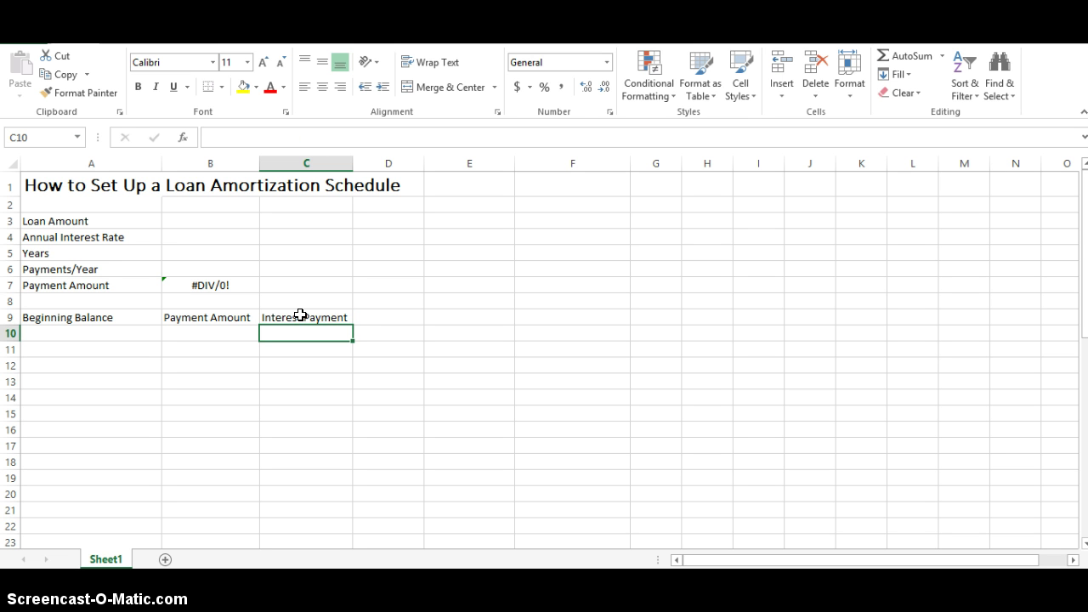
Enter the interest payment formula =A10*(B4/B6) in C10, multiplying the beginning balance by the periodic rate.
text(=)
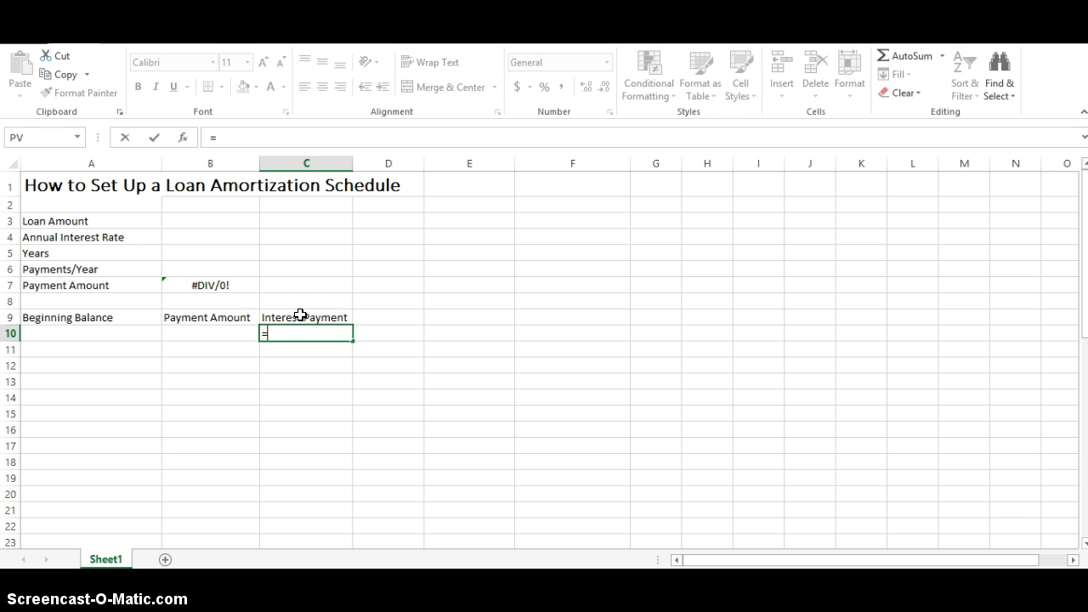
click(142, 331)
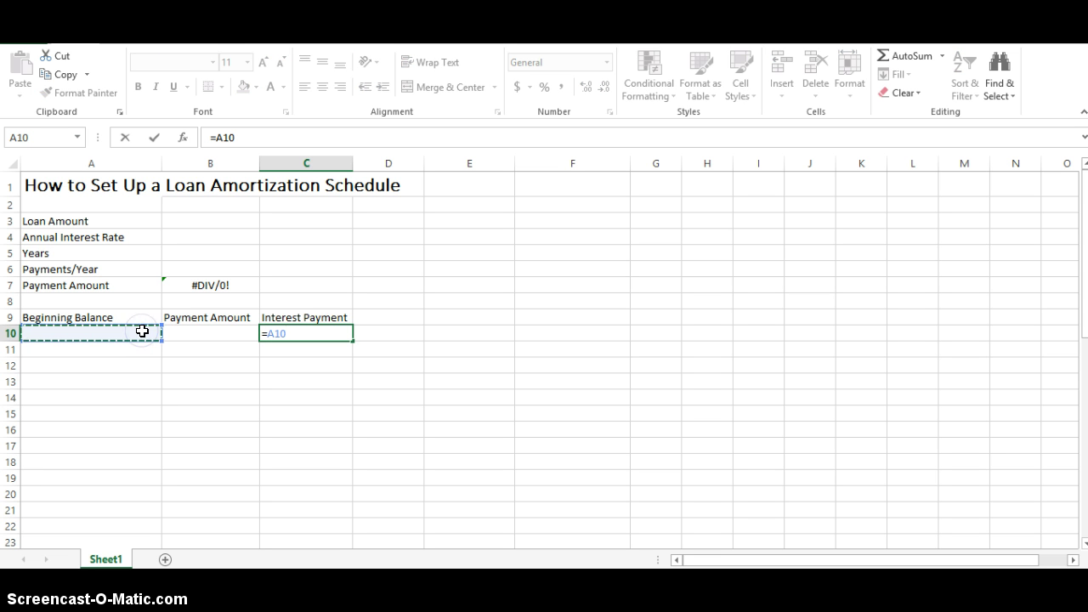
text(*()
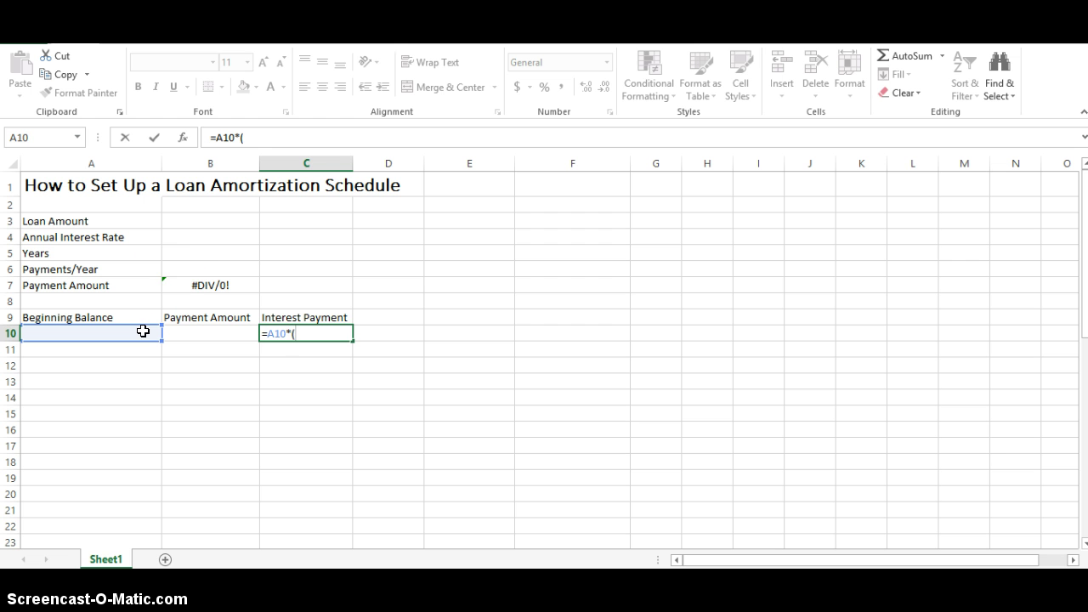
click(195, 234)
text(/)
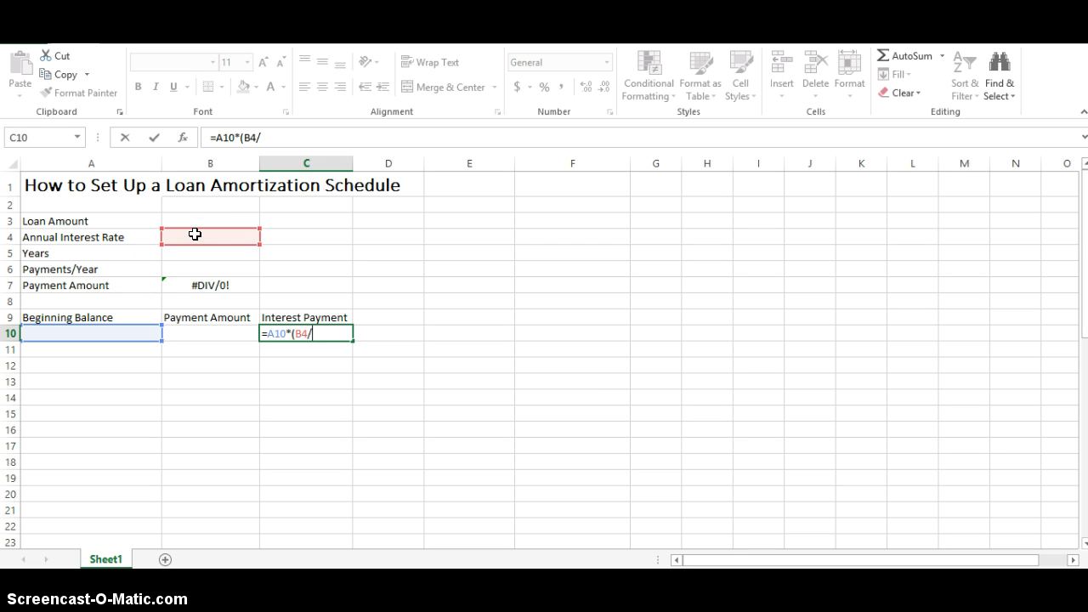
click(202, 268)
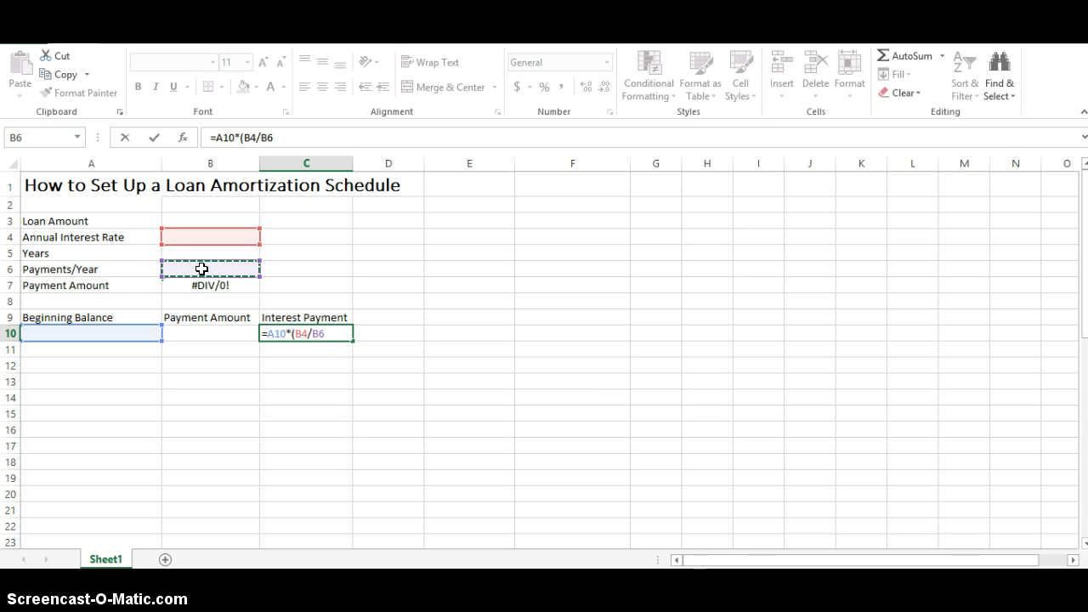
text())
key(Return)
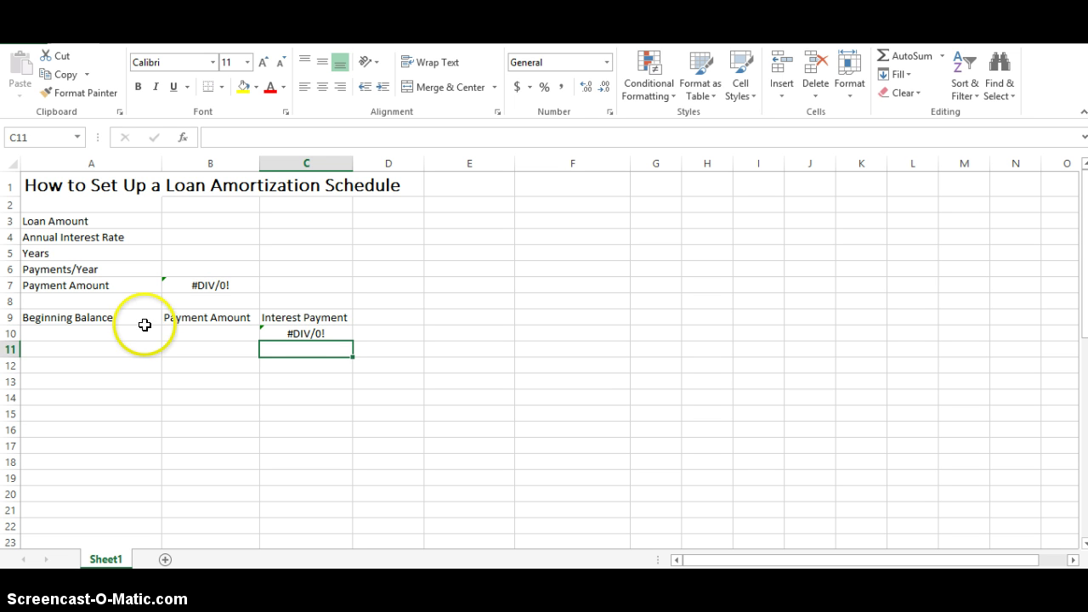
Link the first beginning balance in A10 to the loan amount with the formula =B3.
click(143, 327)
text(=)
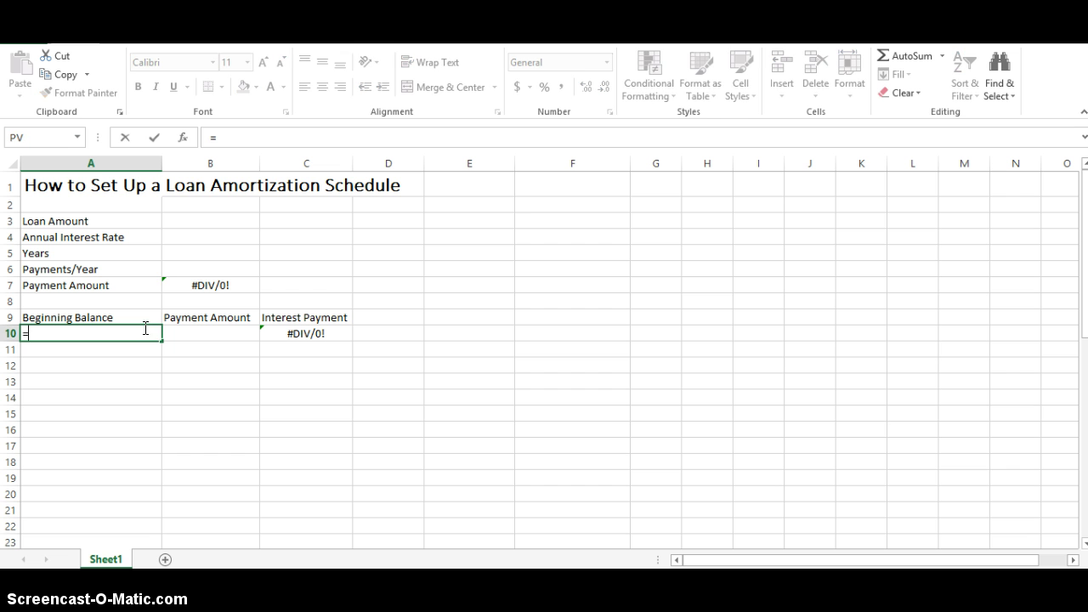
click(221, 221)
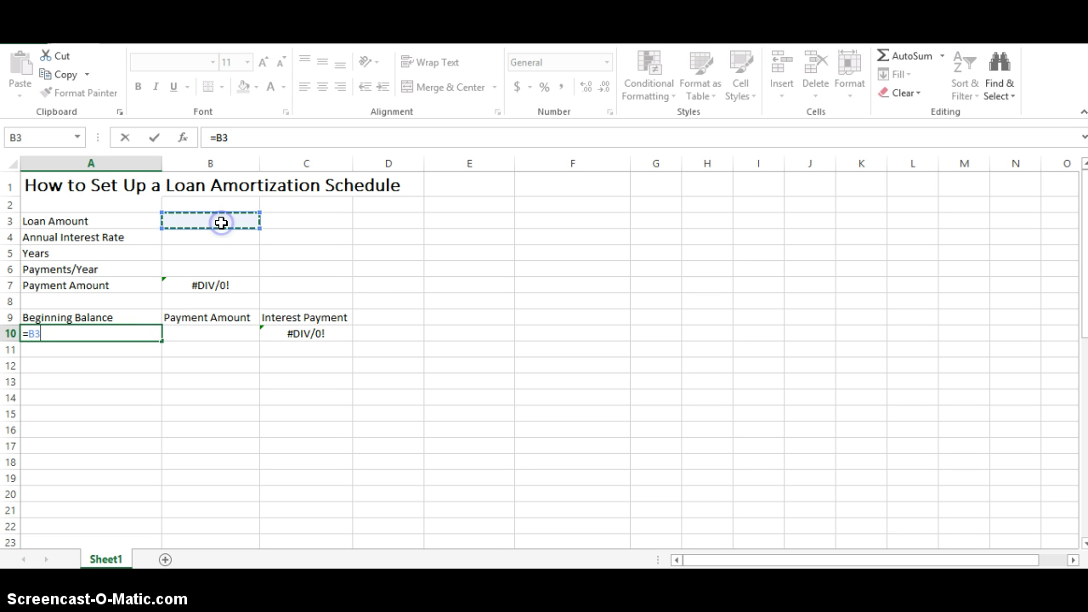
key(Return)
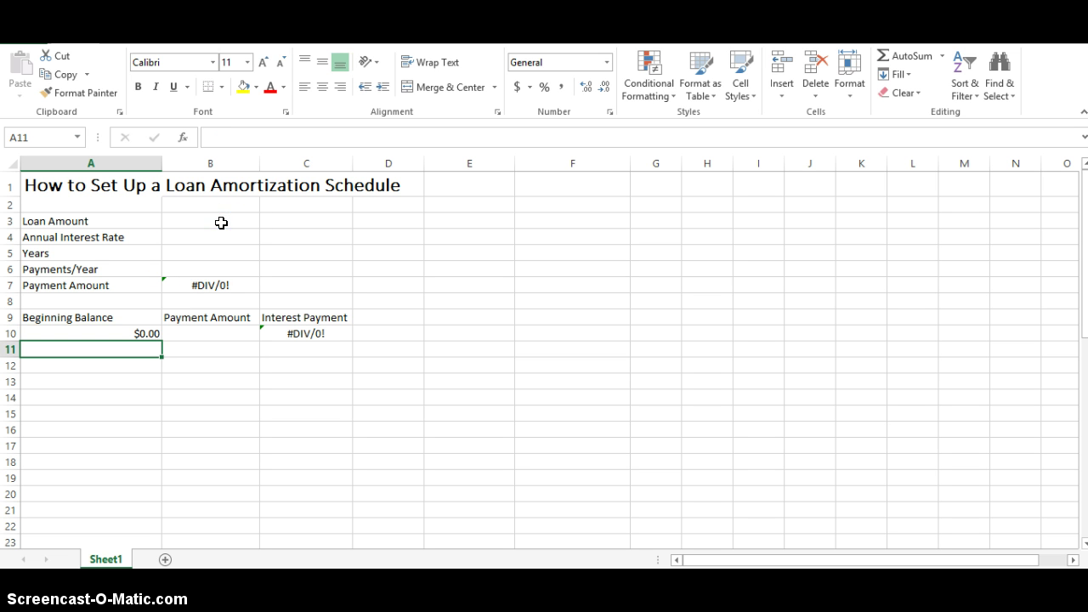
Enter the header "Principle" in cell D9, beside the Interest Payment header.
click(404, 315)
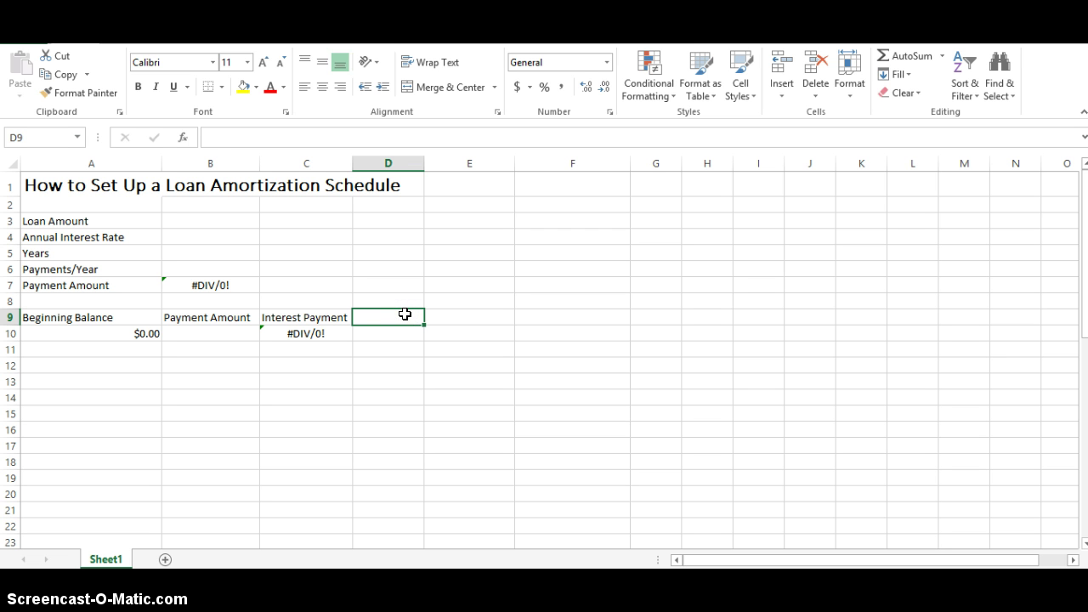
text(Pri)
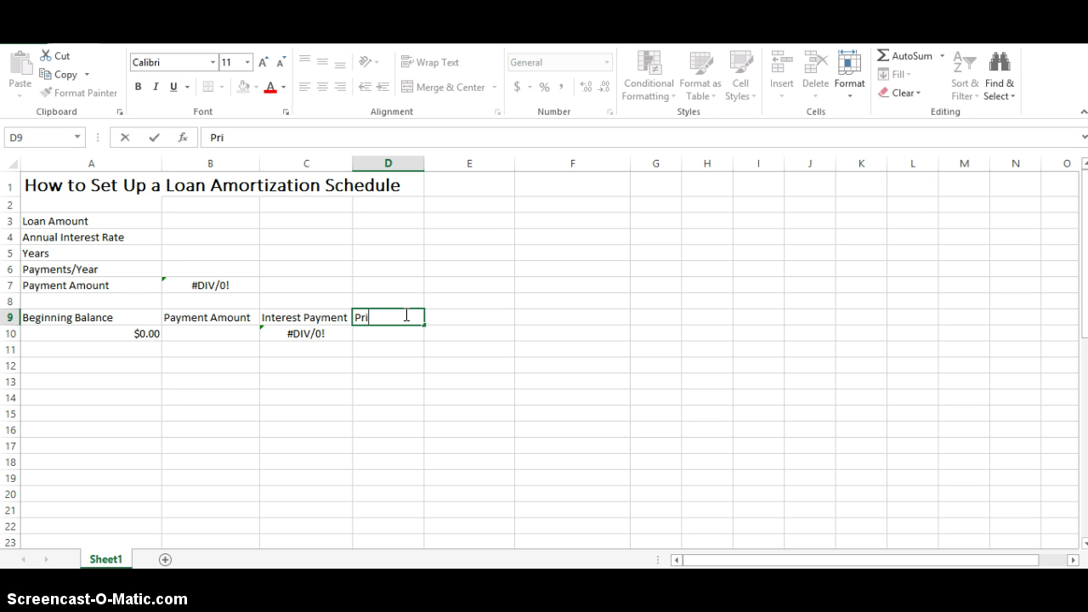
text(nciple)
key(Return)
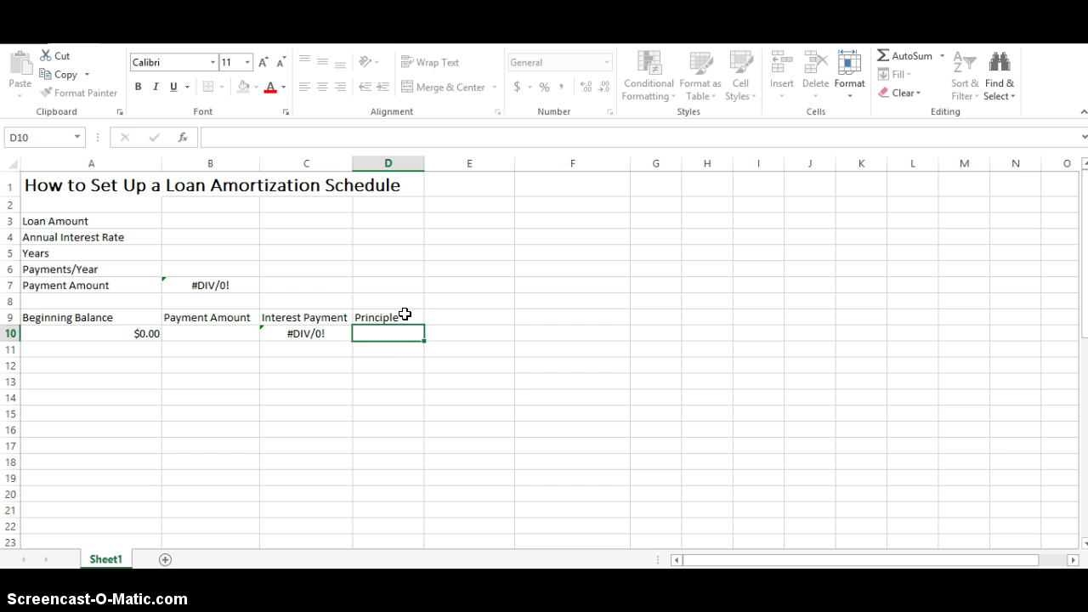
Enter the formula =B10-C10 in D10 to subtract the interest payment from the payment amount.
text(=)
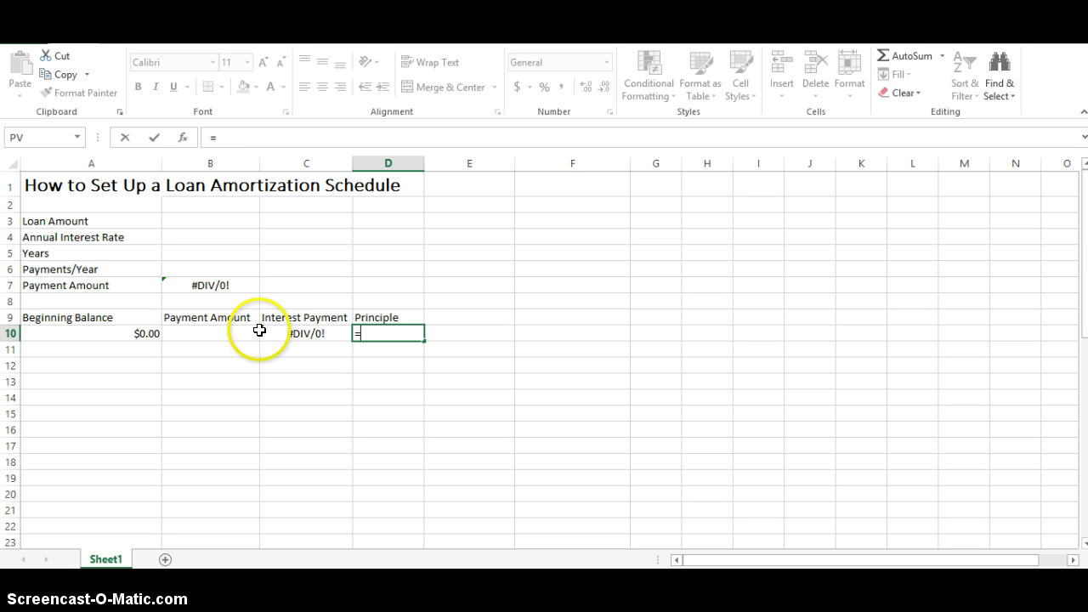
click(208, 332)
text(-)
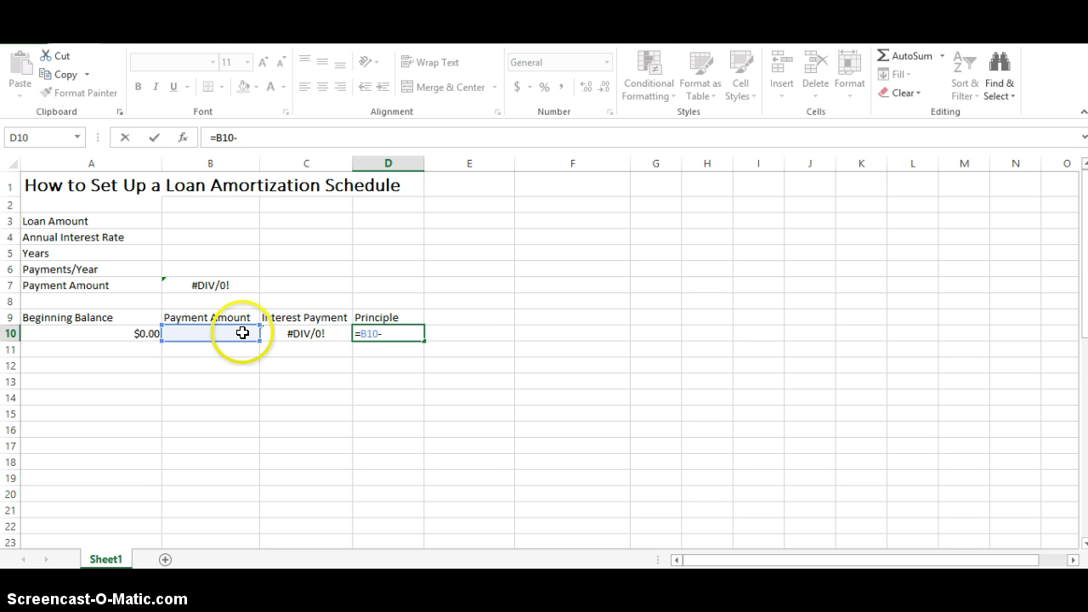
click(289, 333)
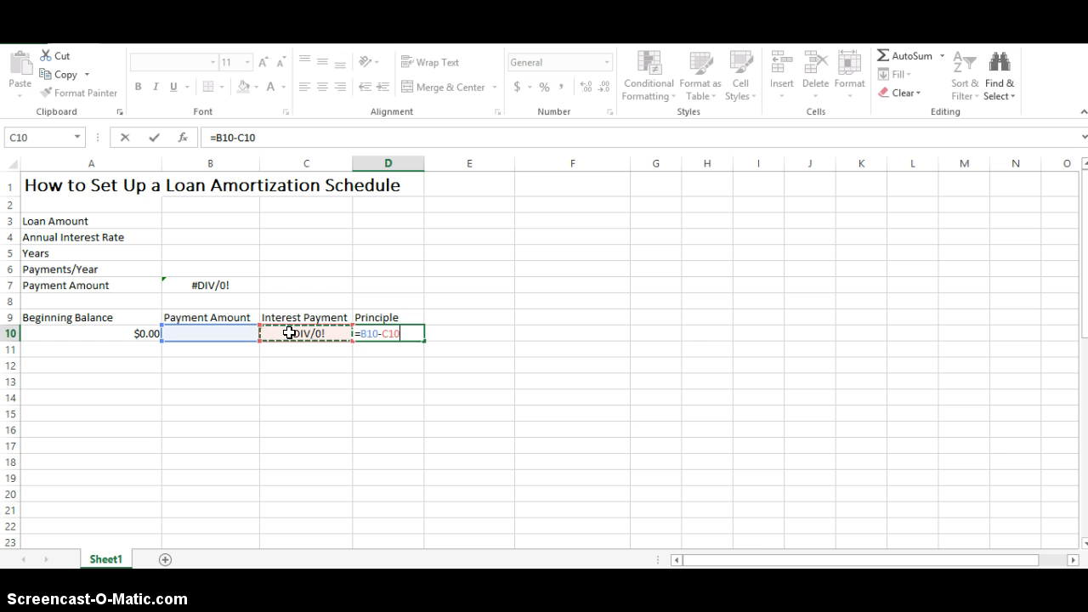
key(Return)
Enter the header "Ending Balance" in cell E9, beside the Principle header.
key(Right)
key(Up)
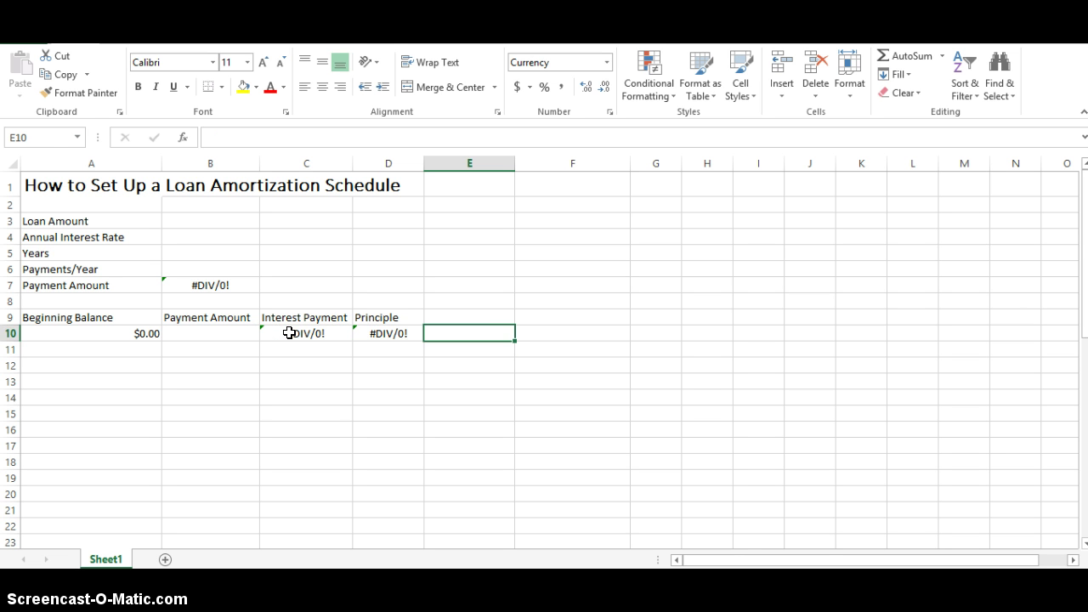
key(Up)
text(En)
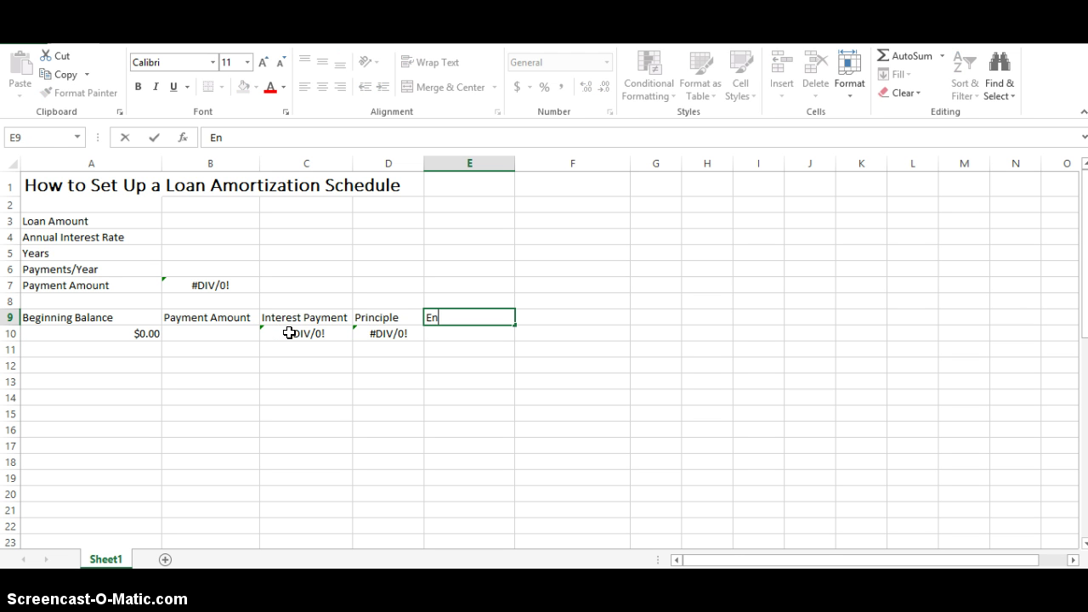
text(ding Balance)
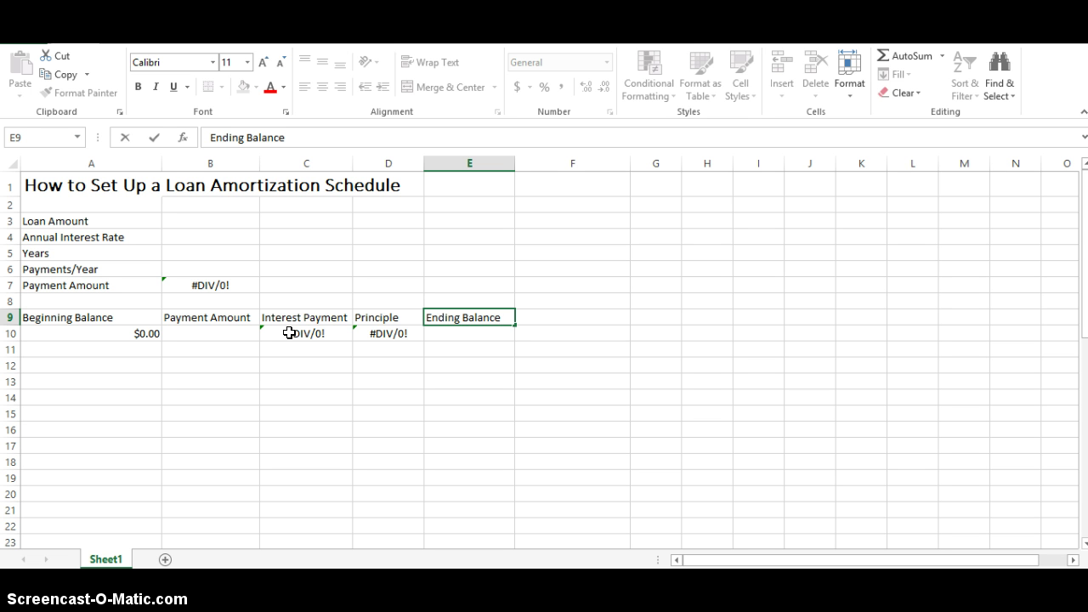
key(Return)
Enter the formula =A10-D10 in E10 to subtract the principal from the beginning balance.
text(=)
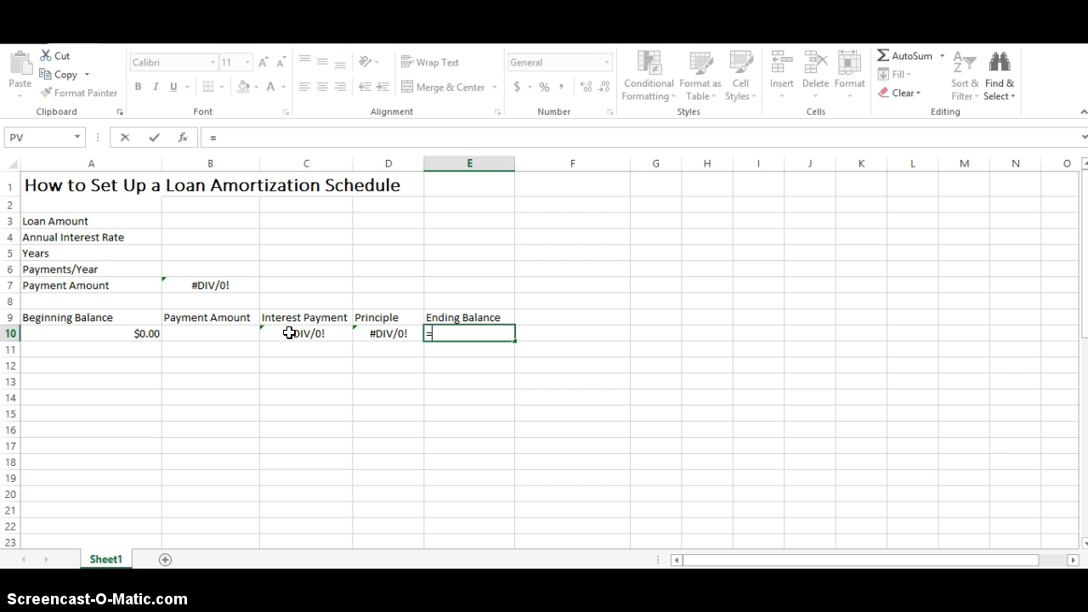
click(122, 330)
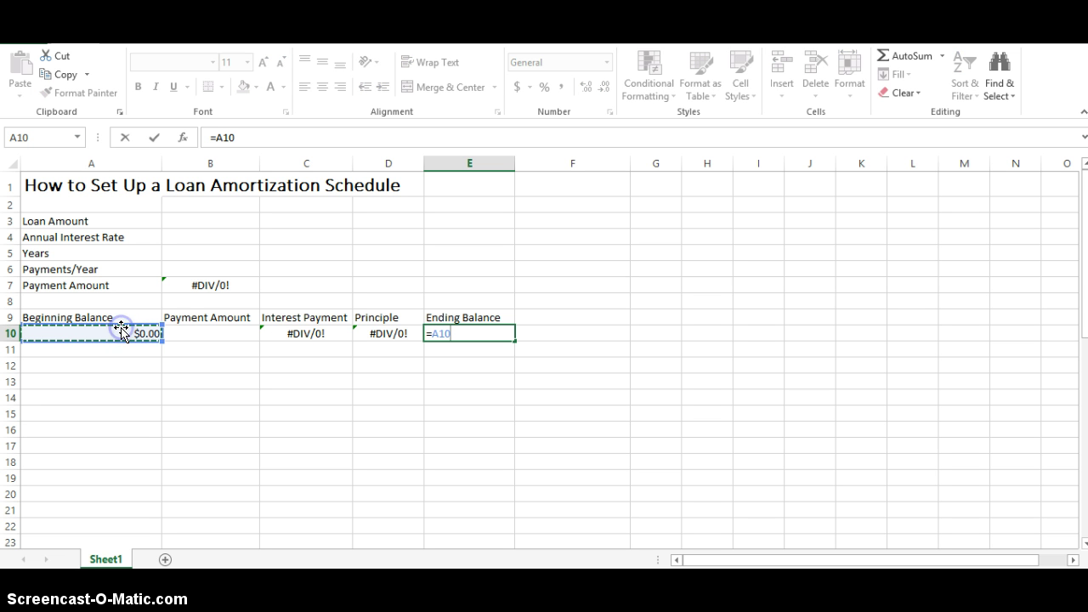
text(-)
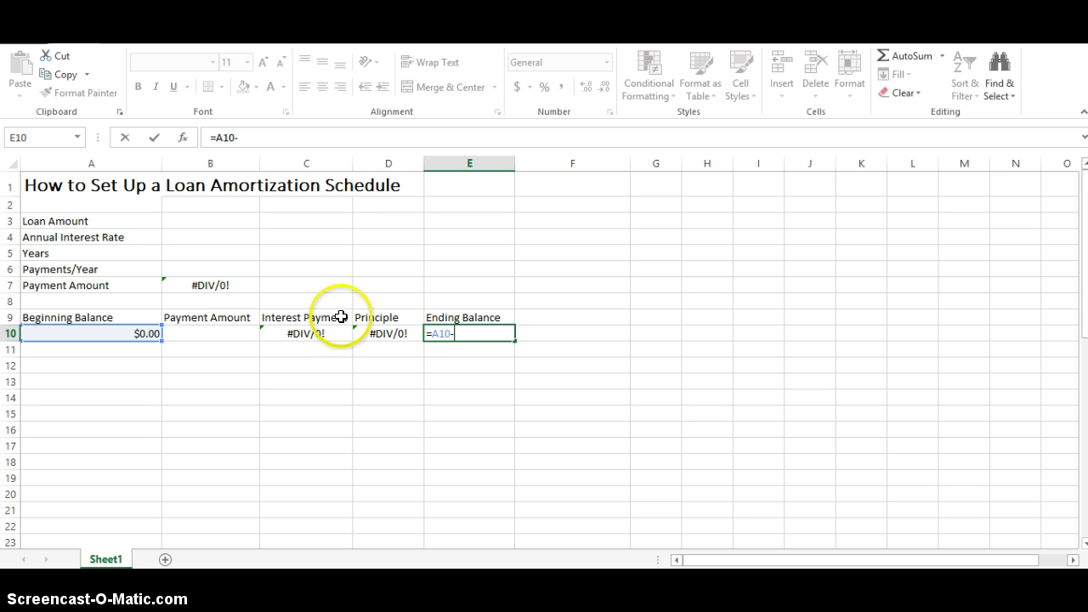
click(376, 329)
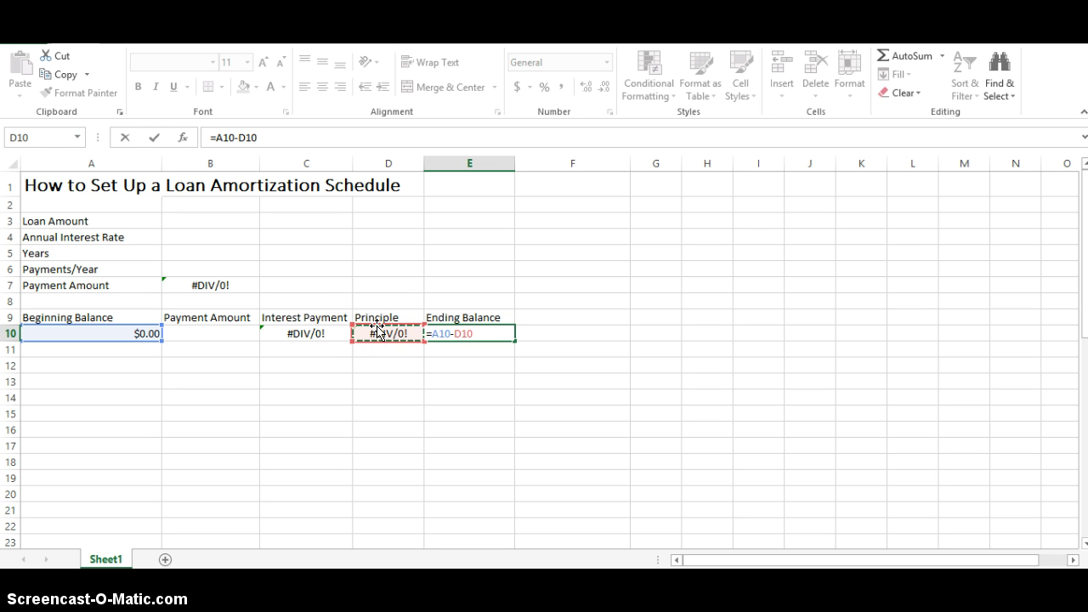
key(Return)
Enter the header "Cummulitive Interest" in cell F9, beside the Ending Balance header.
key(Right)
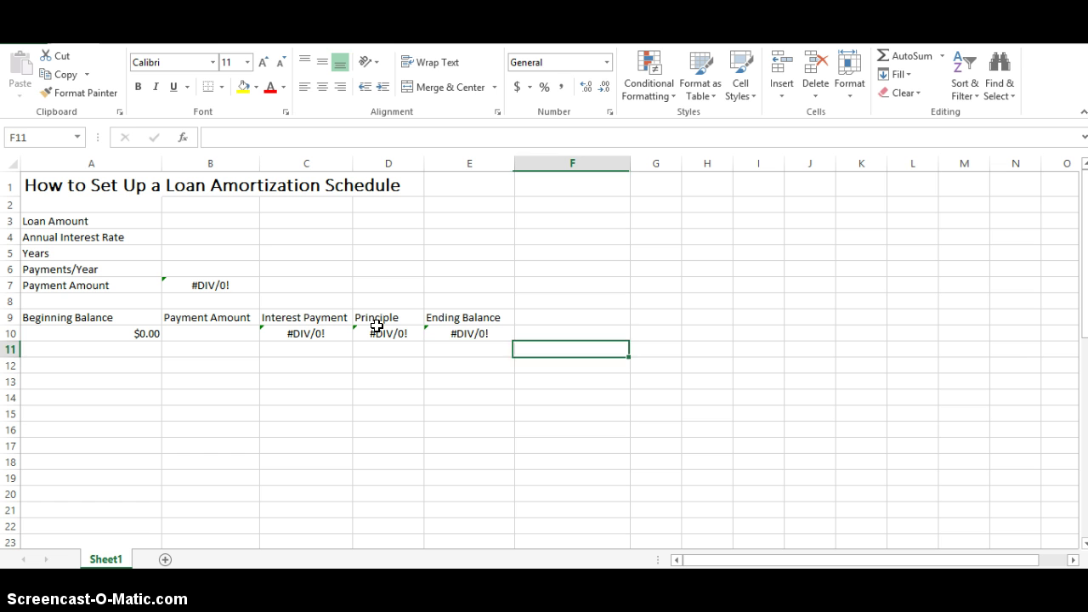
key(Up)
key(Up)
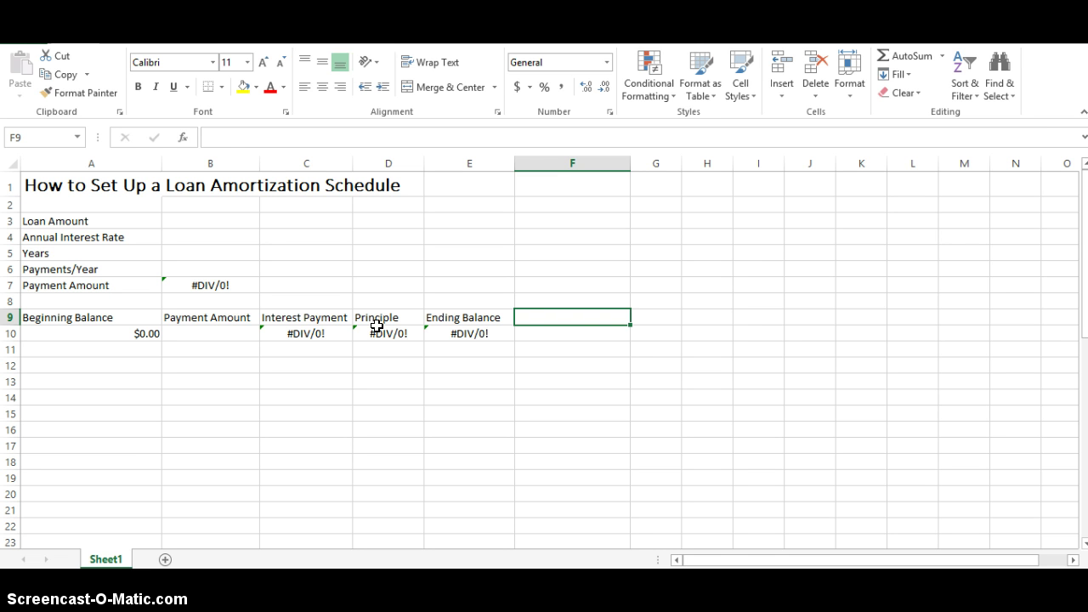
text(Cummulitive Interest)
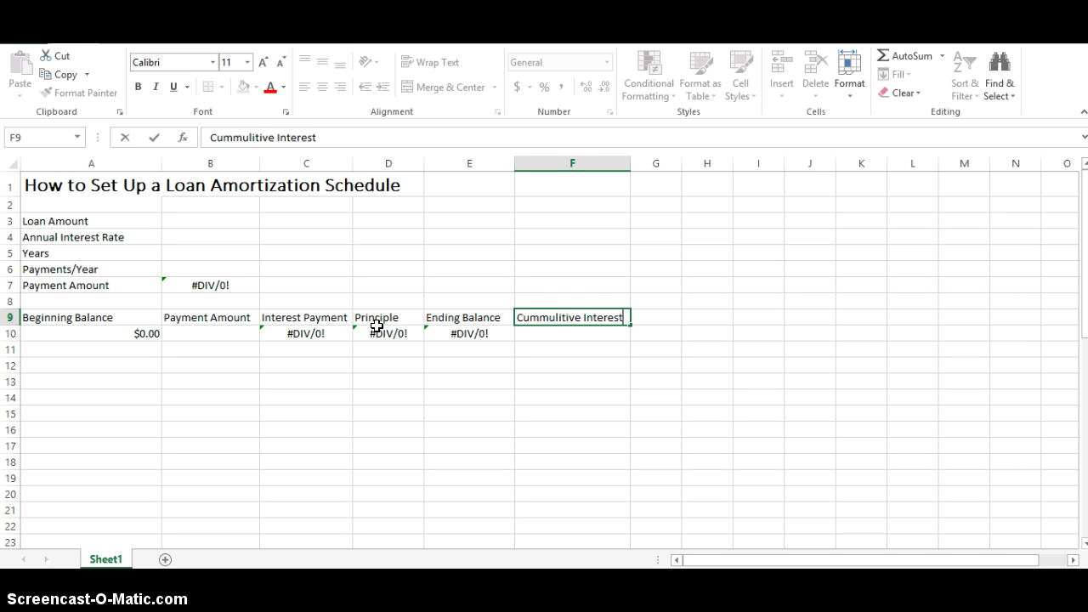
key(Return)
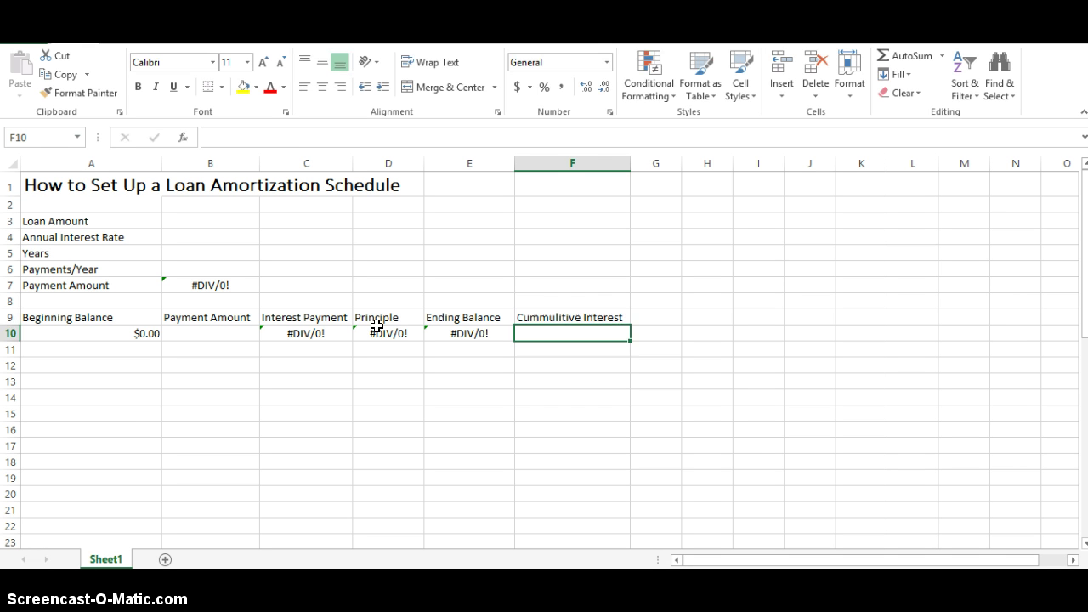
Correct the header in cell F9 to read "Cummulative Interest".
click(547, 317)
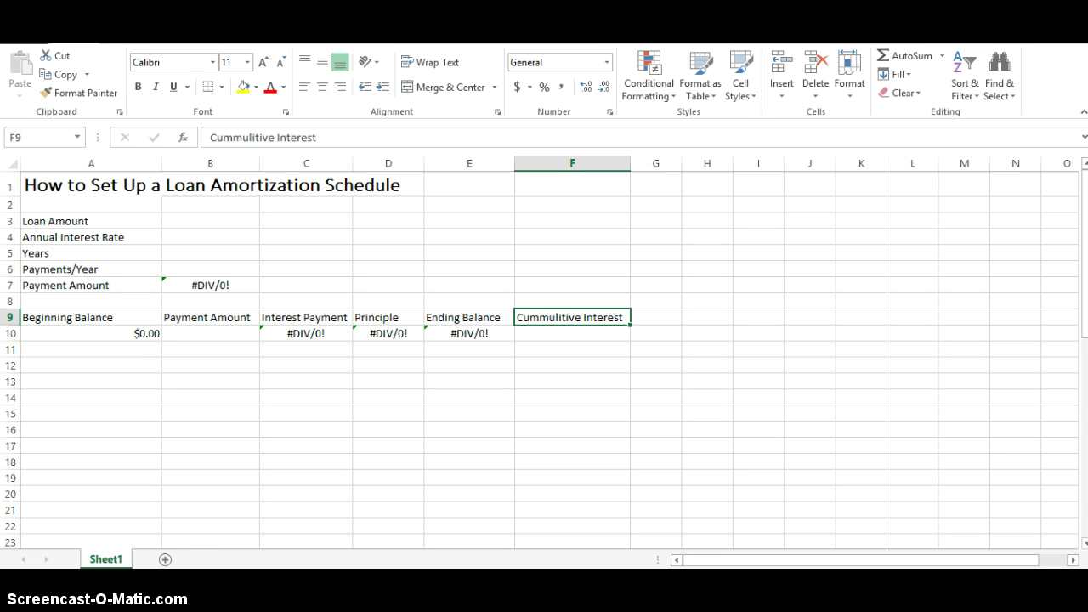
click(256, 137)
key(BackSpace)
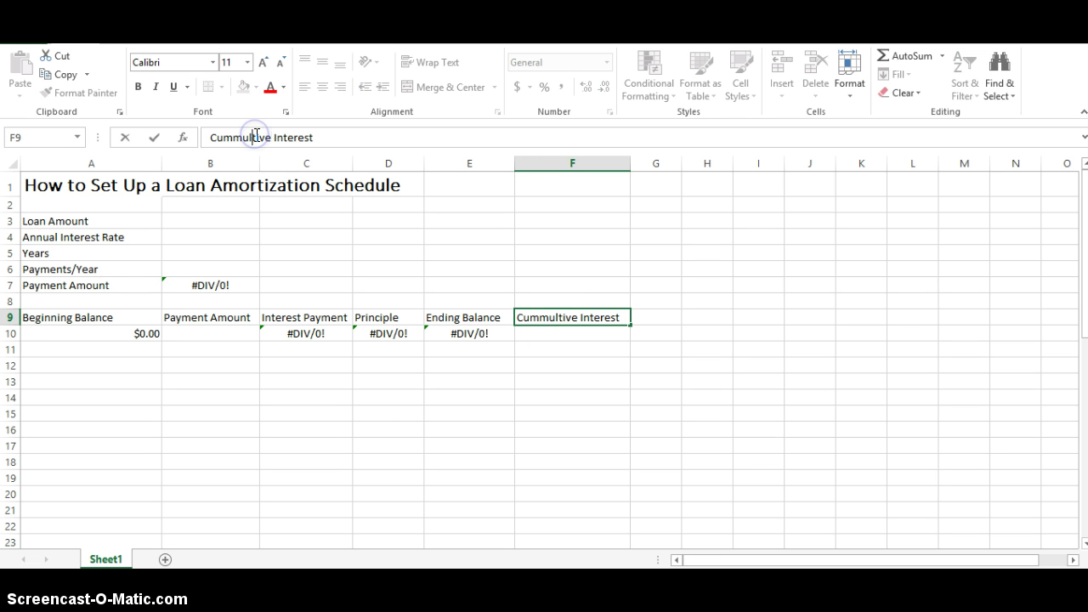
text(a)
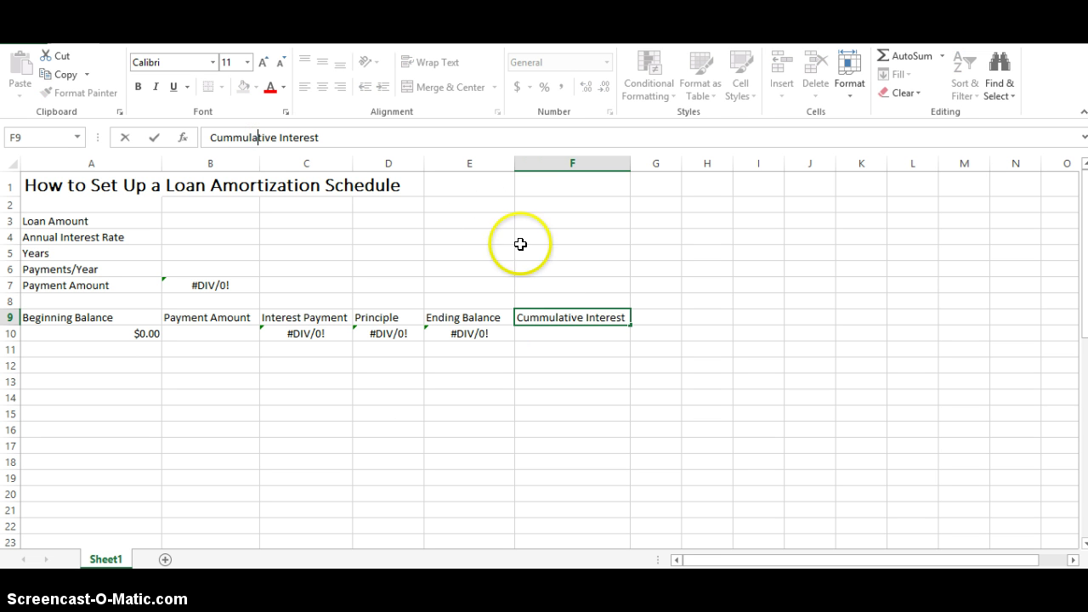
Enter the formula =C10 in F10 to start the cumulative interest from the first interest payment.
click(532, 329)
text(=)
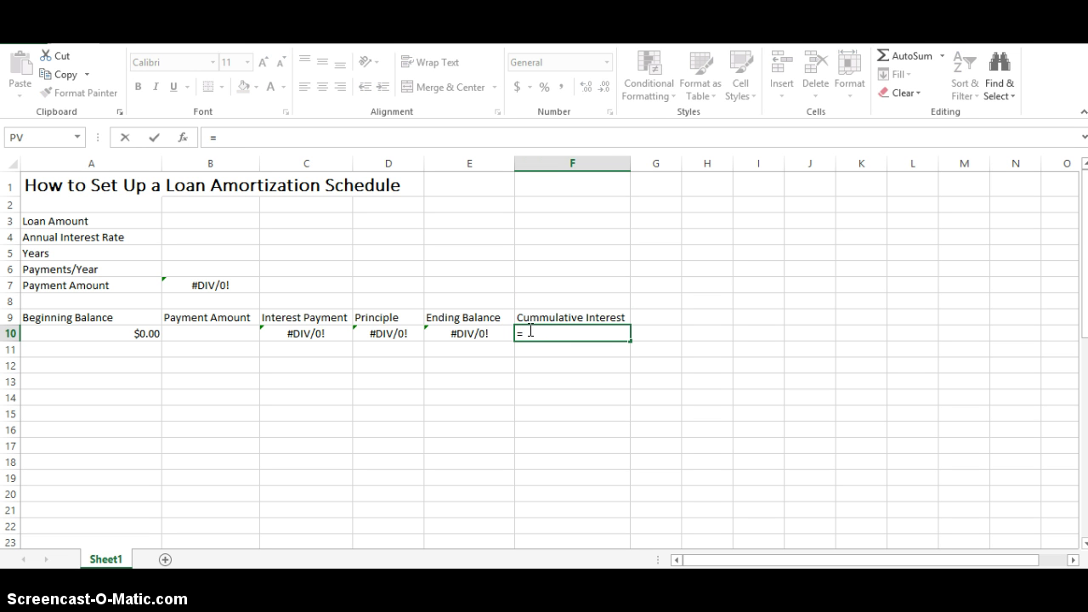
click(341, 331)
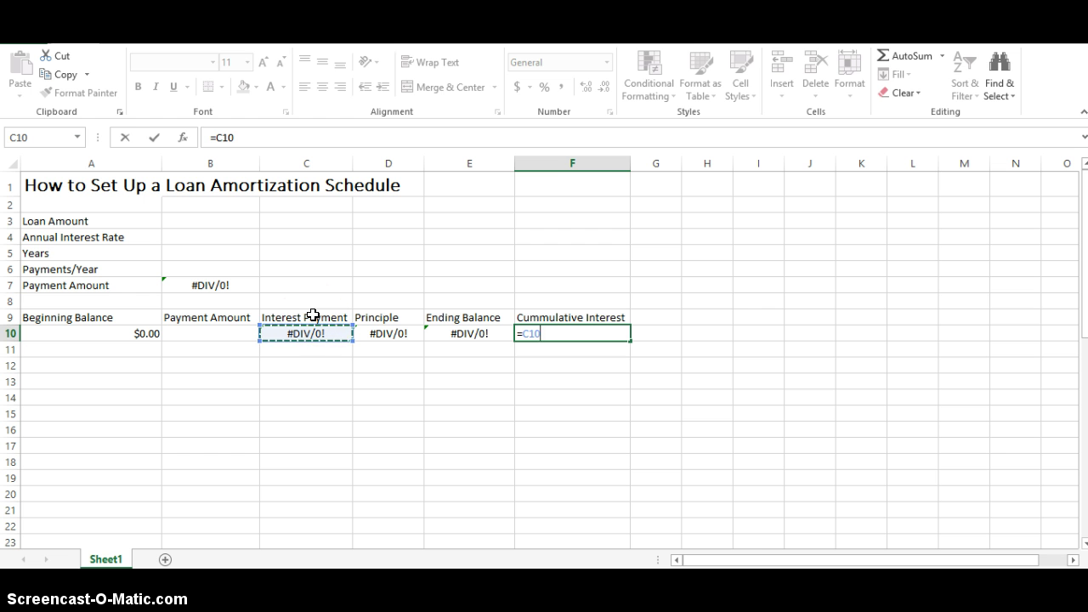
key(Return)
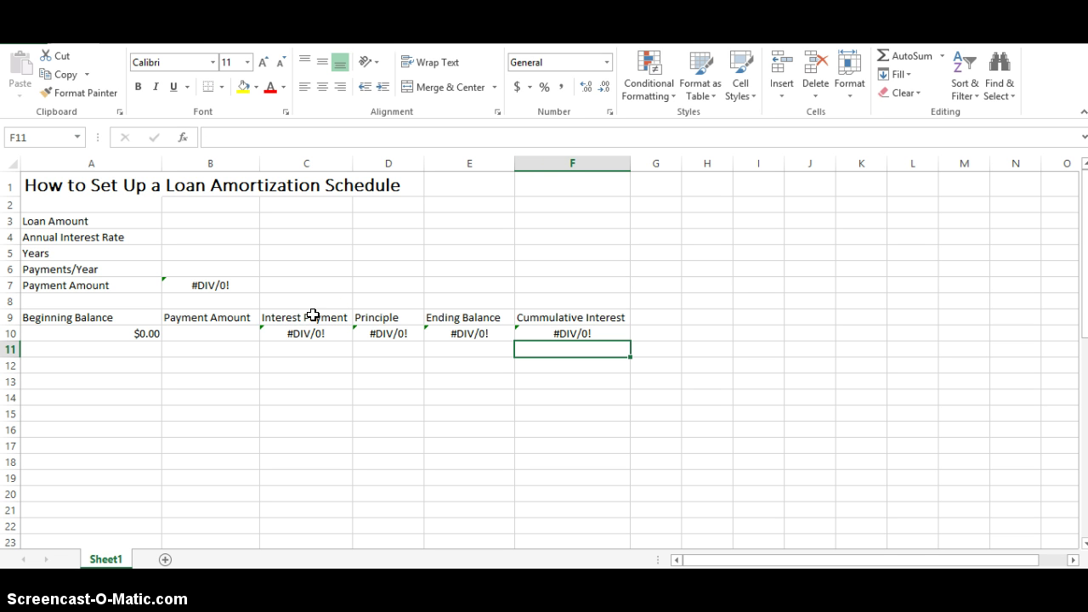
Enter the formula =B7 in B10 to bring the calculated payment amount into the schedule's first row.
click(243, 332)
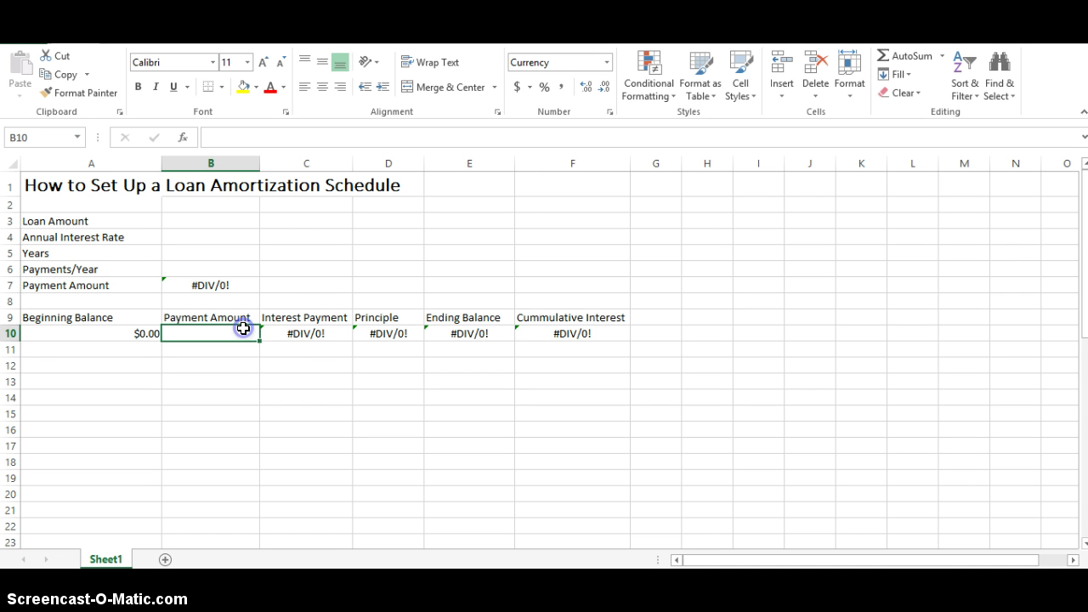
text(=)
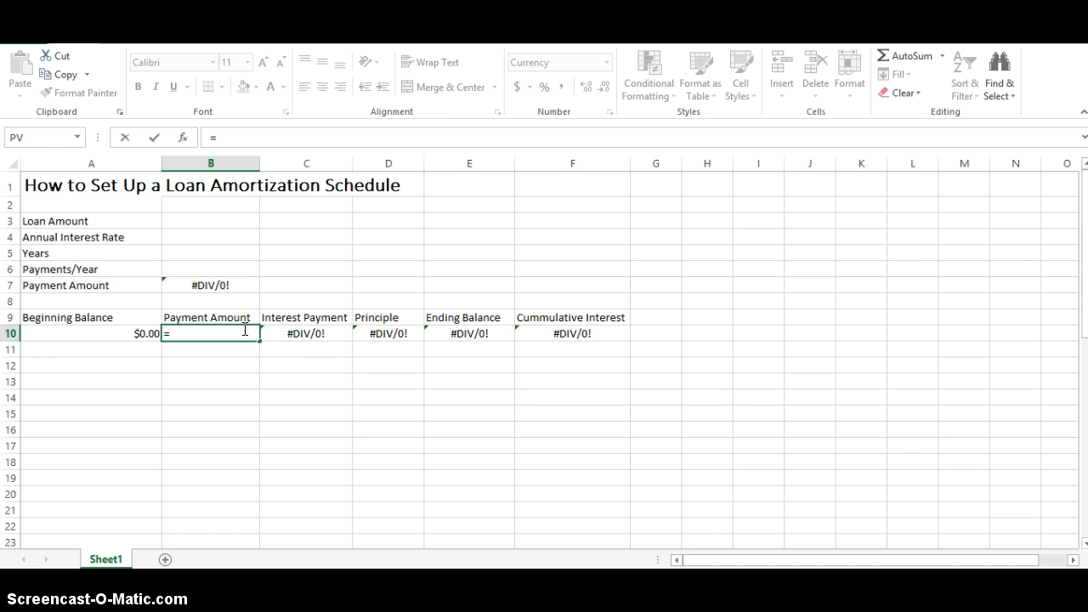
click(230, 284)
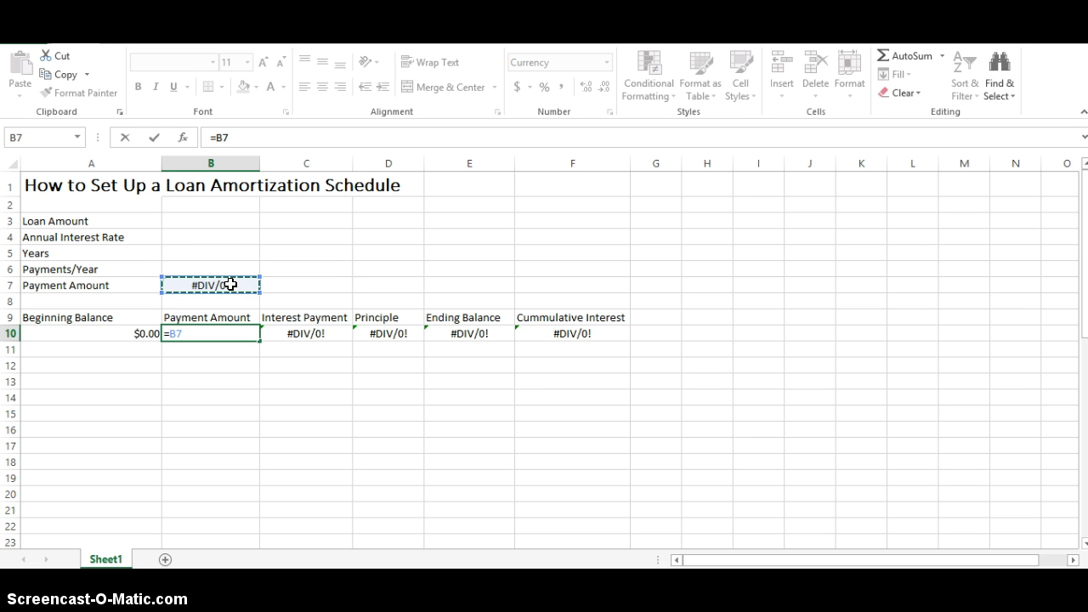
key(Return)
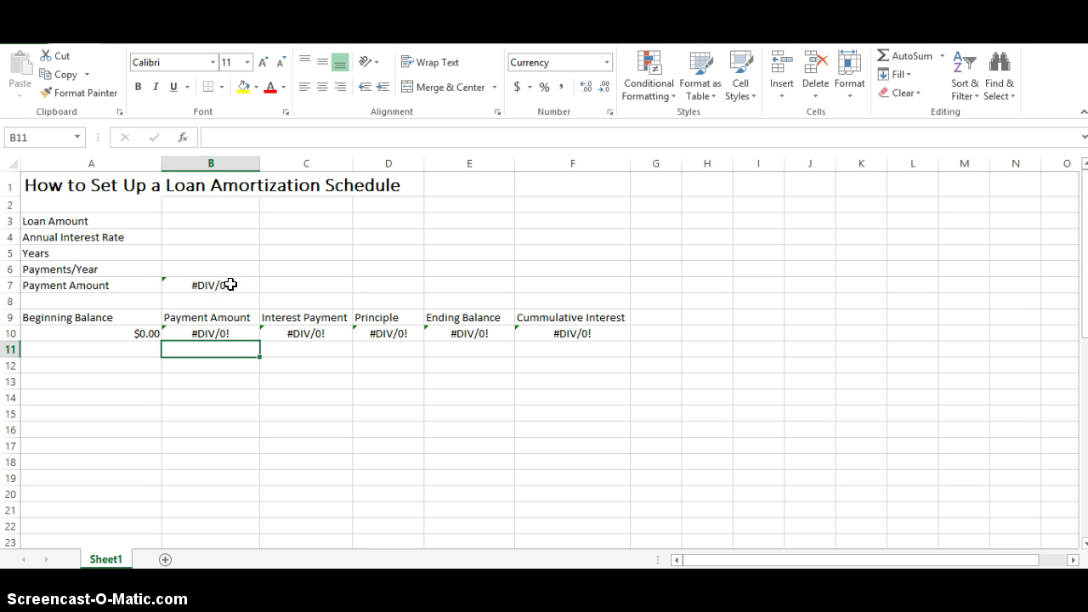
Make the reference in B10 absolute so that its formula reads =$B$7.
key(Up)
click(216, 138)
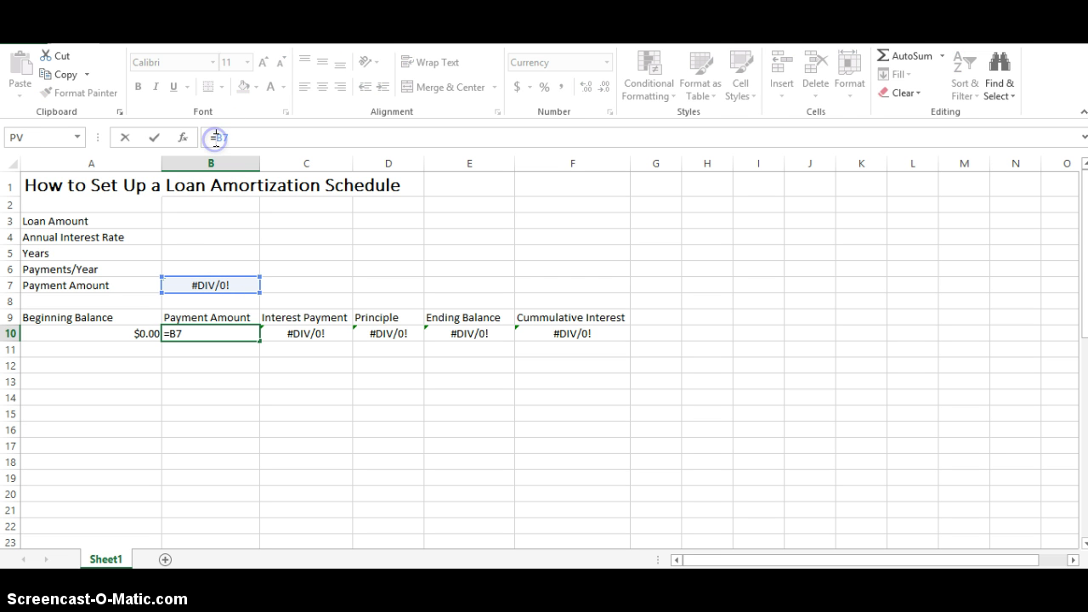
text($)
click(224, 138)
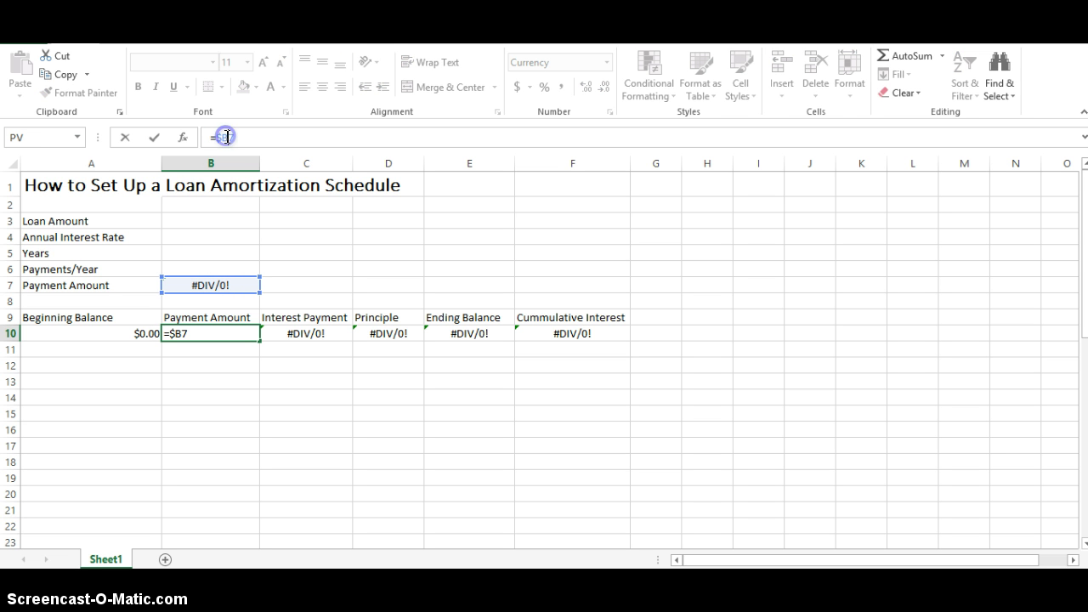
text($)
key(Return)
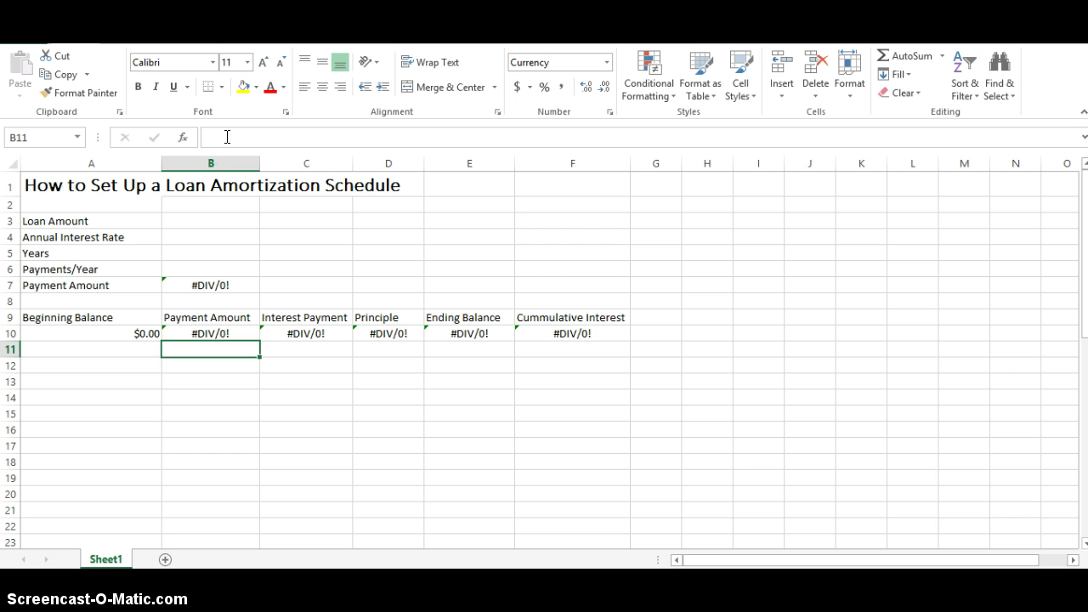
key(Up)
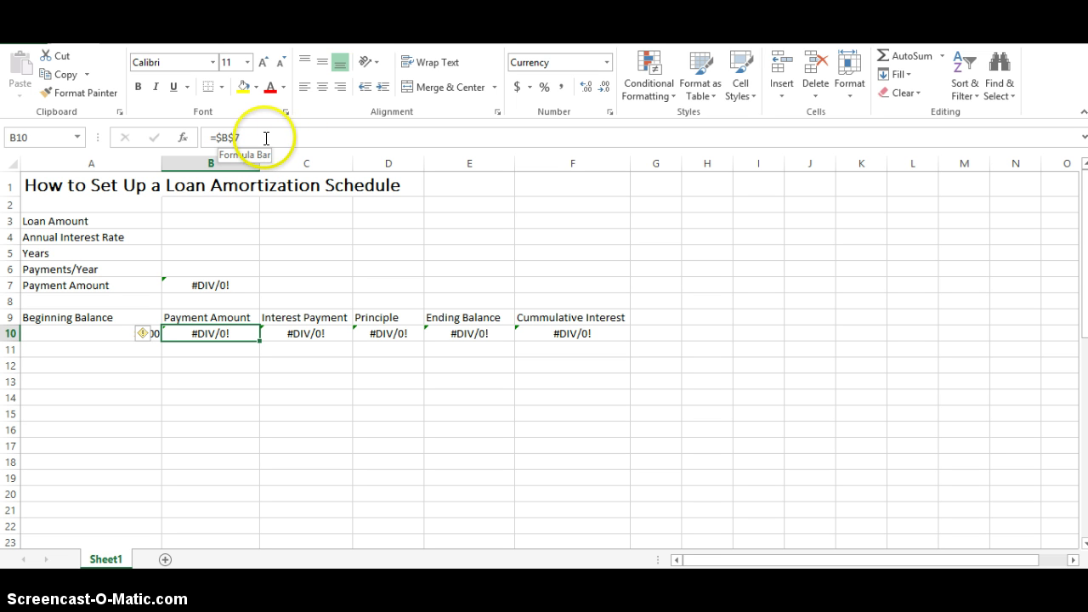
click(266, 137)
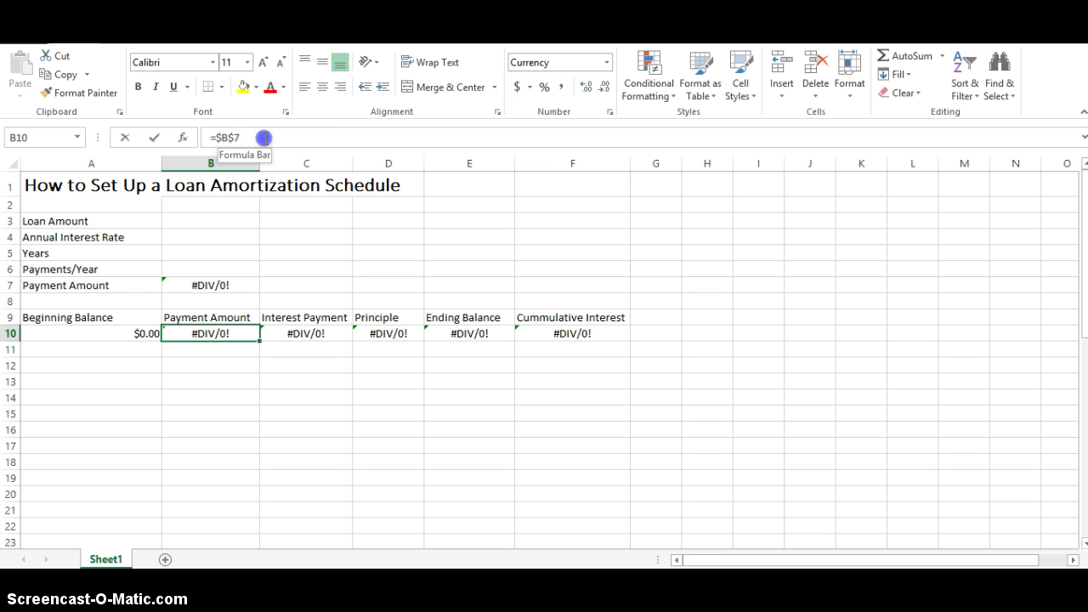
click(158, 383)
Copy the payment amount formula from B10 down into cells B11 through B20.
click(204, 330)
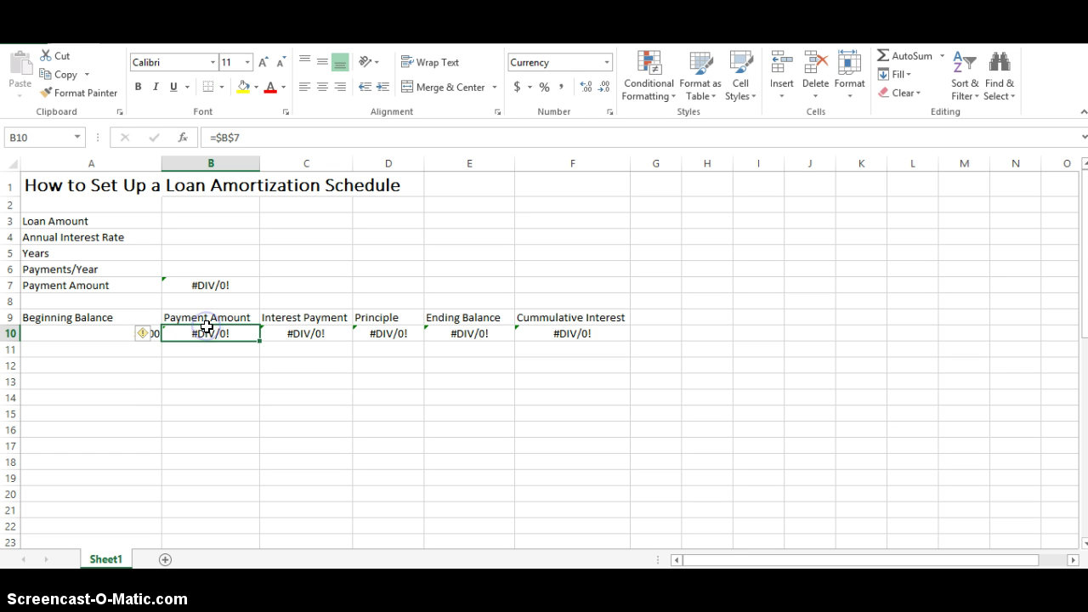
key(ctrl+c)
click(211, 352)
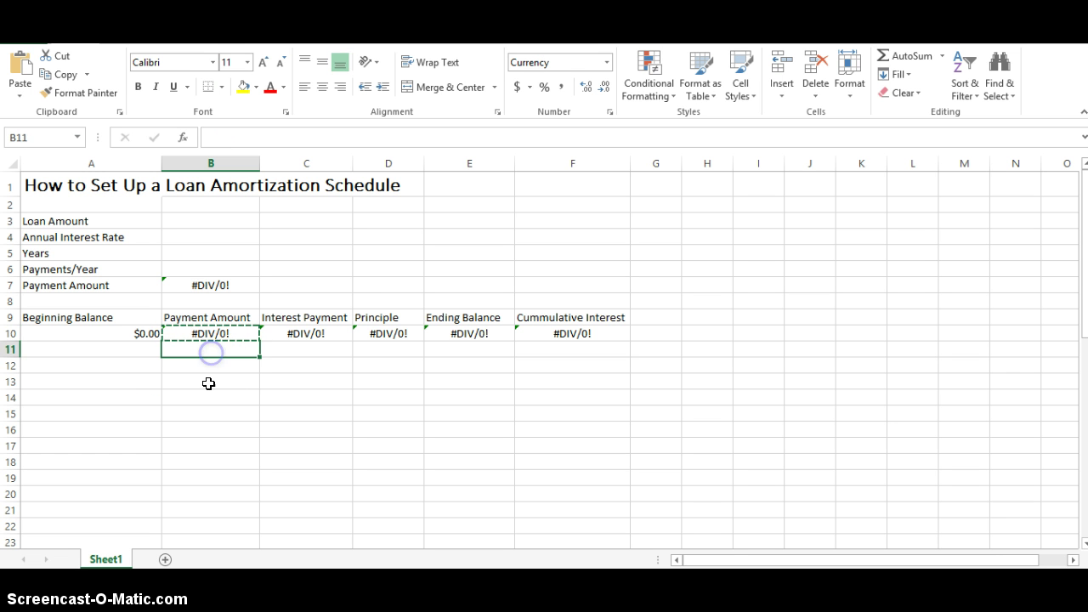
scroll(208, 439, down, 5)
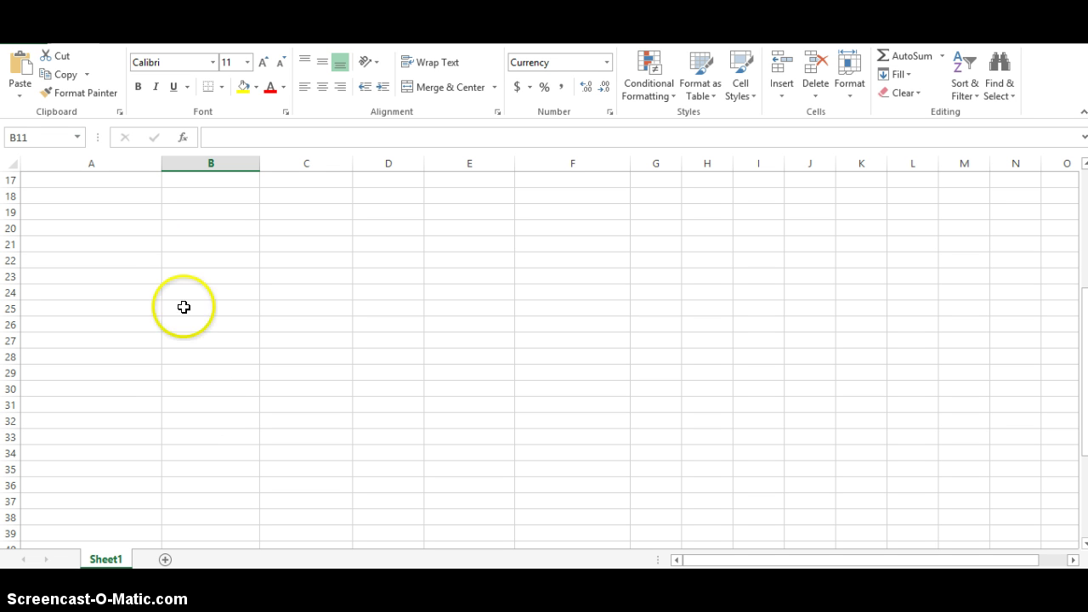
shift+click(197, 228)
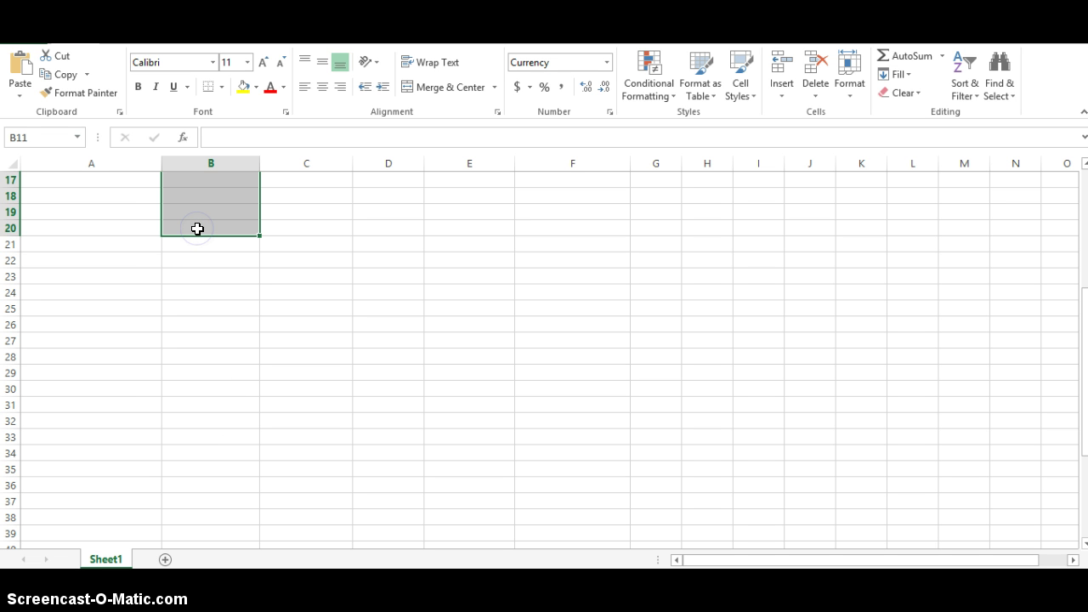
key(Return)
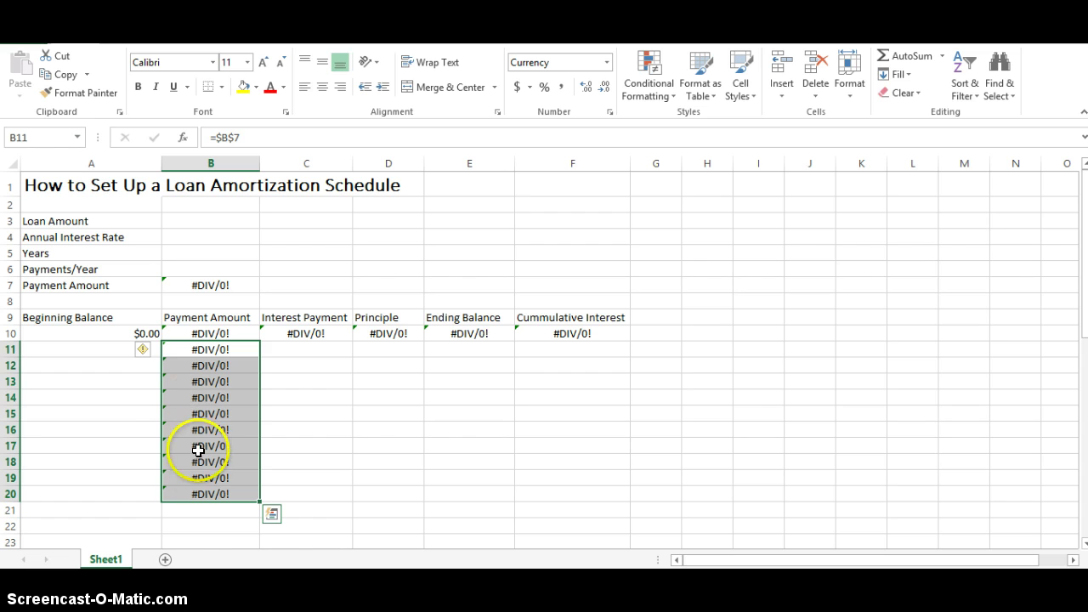
Copy the payment amount formula from B20 and extend it down through cells B21 to B29.
click(193, 491)
key(ctrl+c)
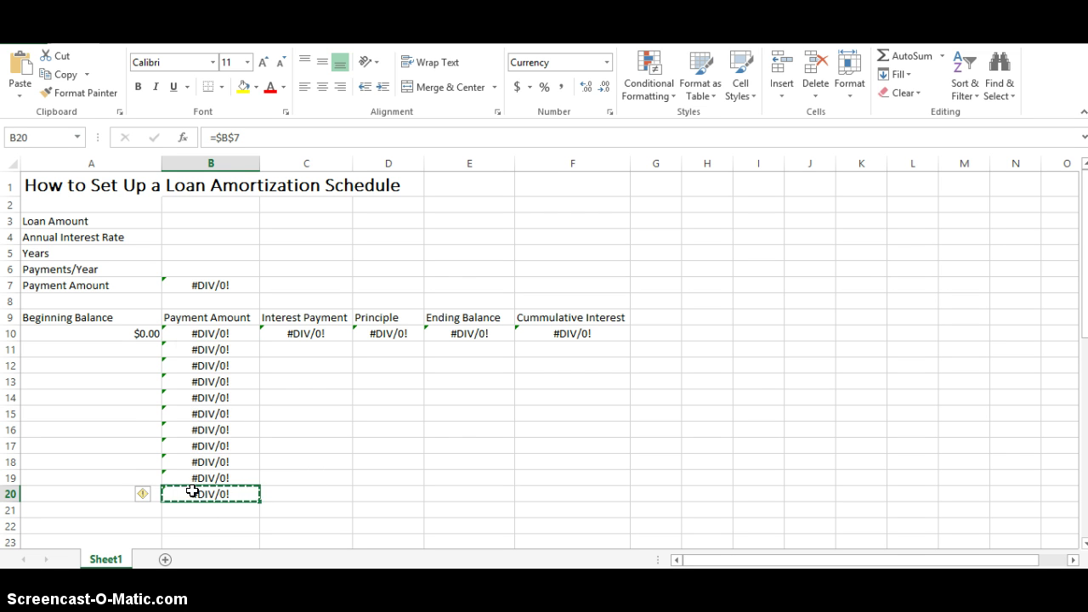
drag(213, 335, 209, 488)
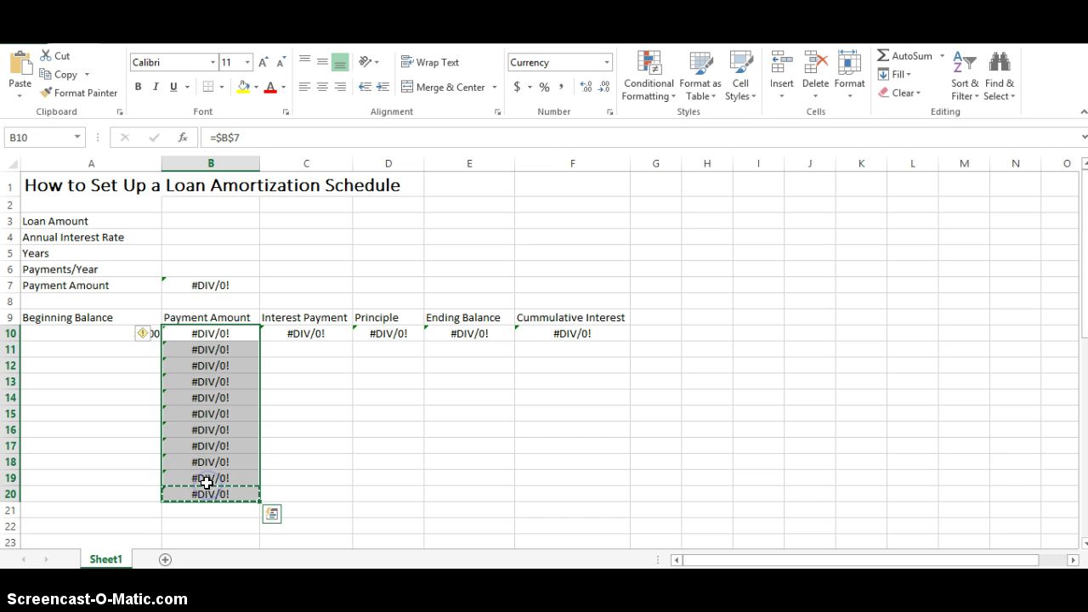
scroll(207, 482, down, 1)
scroll(207, 483, down, 1)
key(ctrl+v)
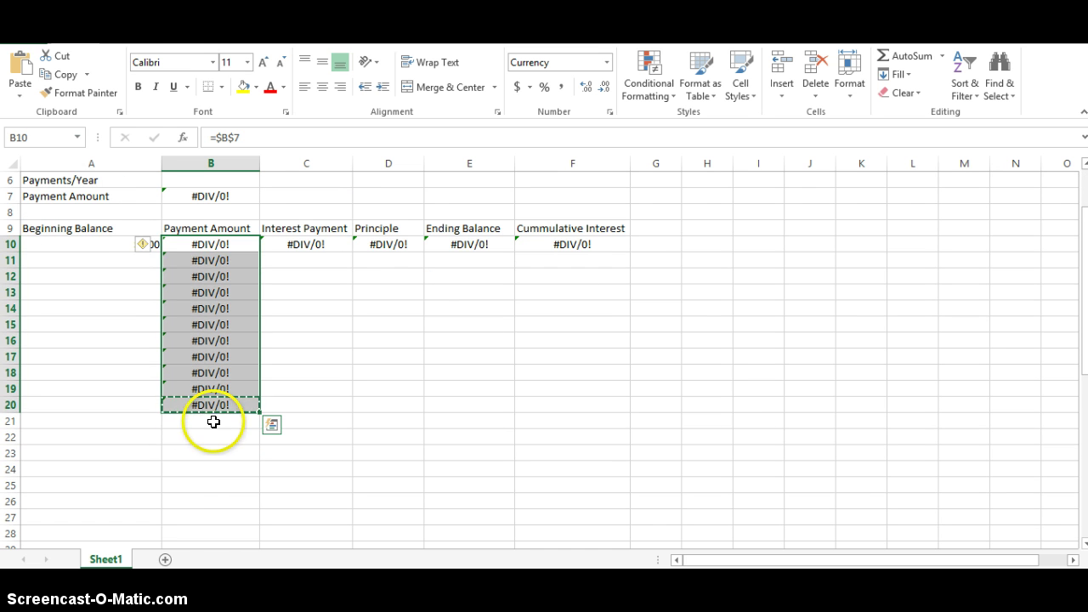
drag(213, 423, 215, 494)
key(ctrl+v)
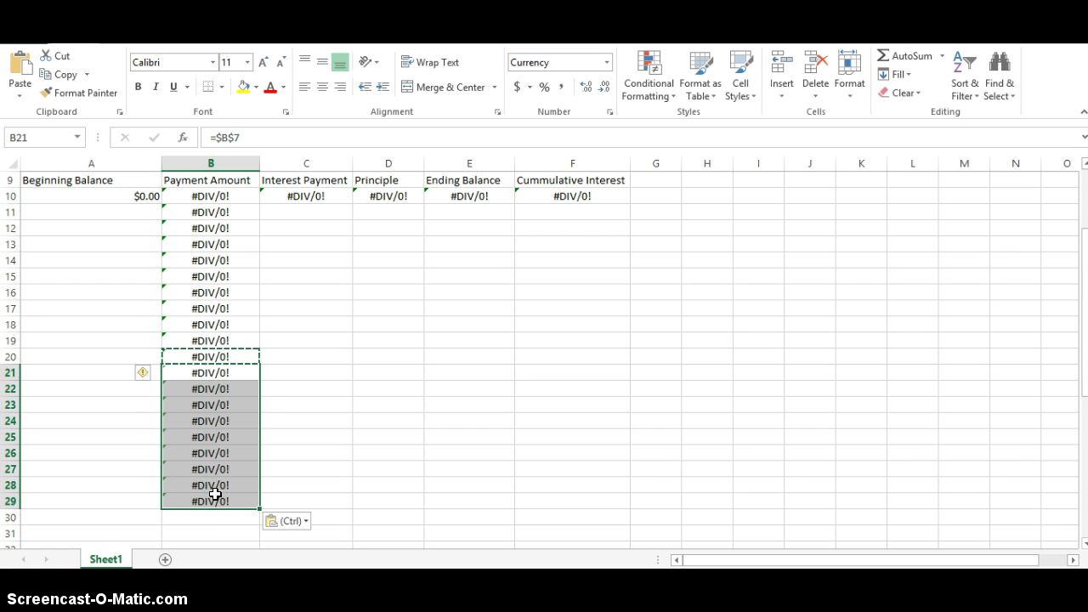
Check the formula in B29, then select the payment amount cells B10 through B29.
click(209, 498)
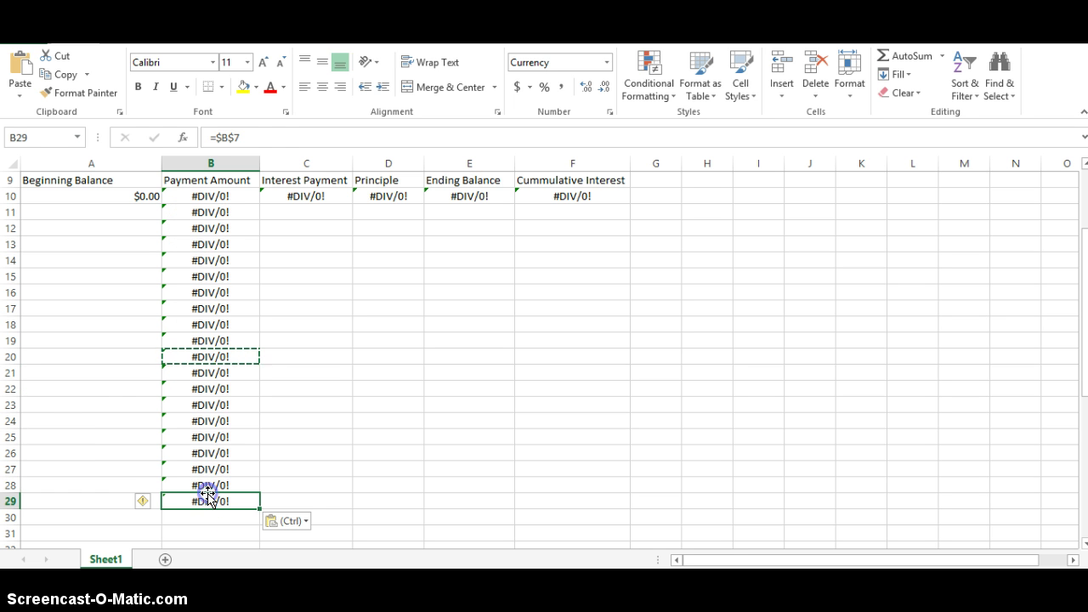
click(253, 138)
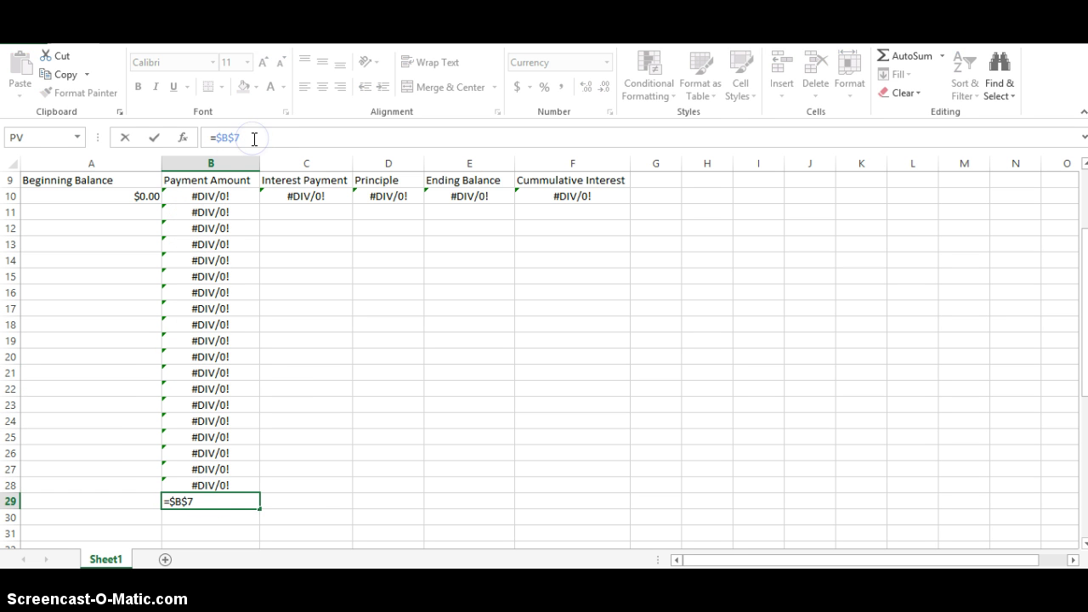
drag(206, 195, 215, 494)
key(ctrl+Return)
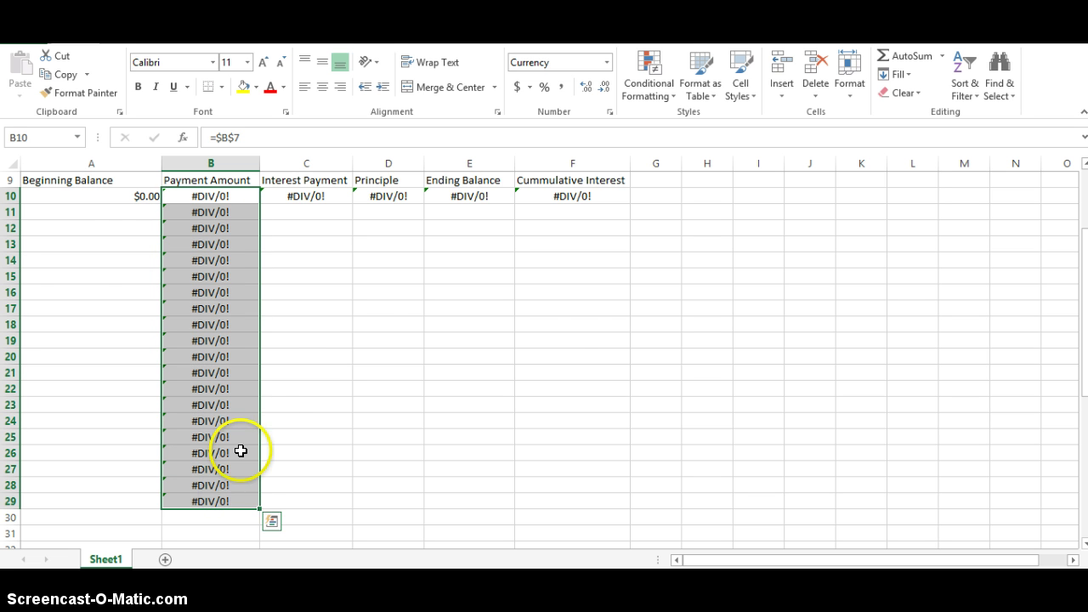
scroll(266, 427, up, 3)
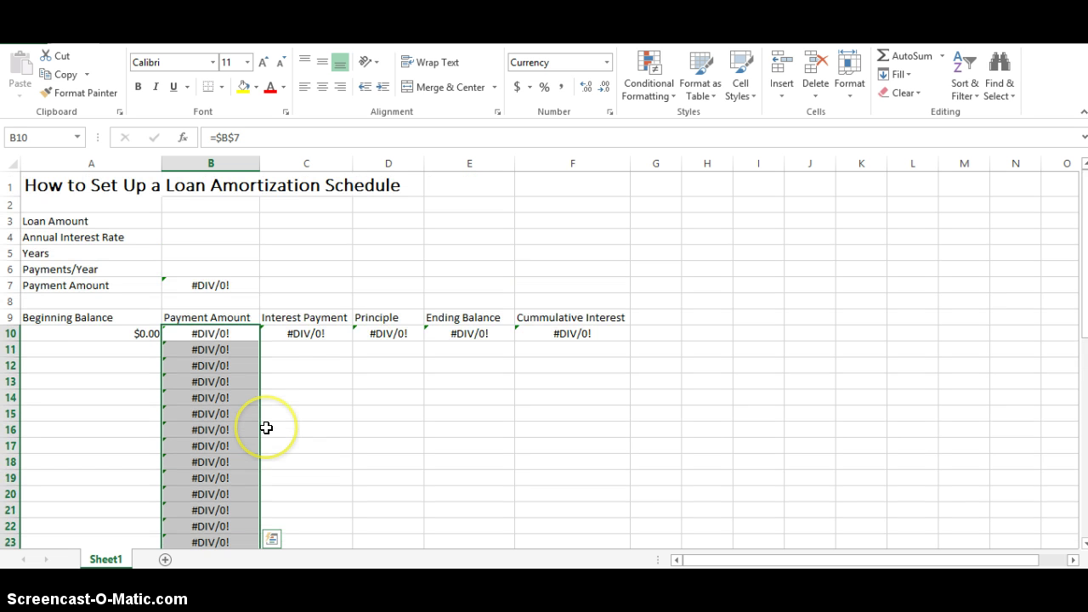
Enter the formula =E10 in A11 to carry the first ending balance into the second beginning balance.
click(109, 351)
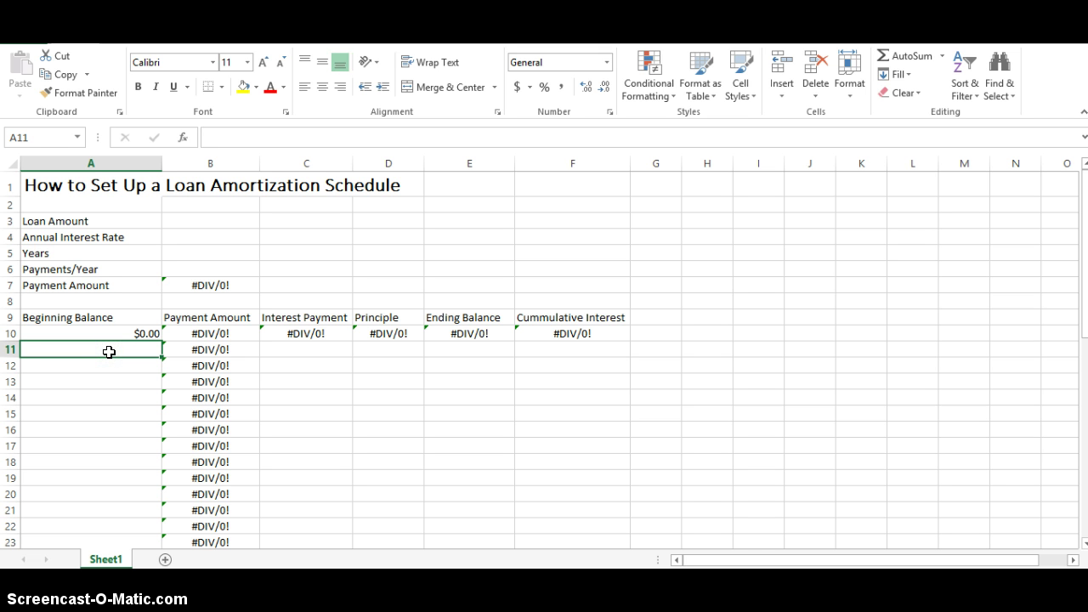
text(=)
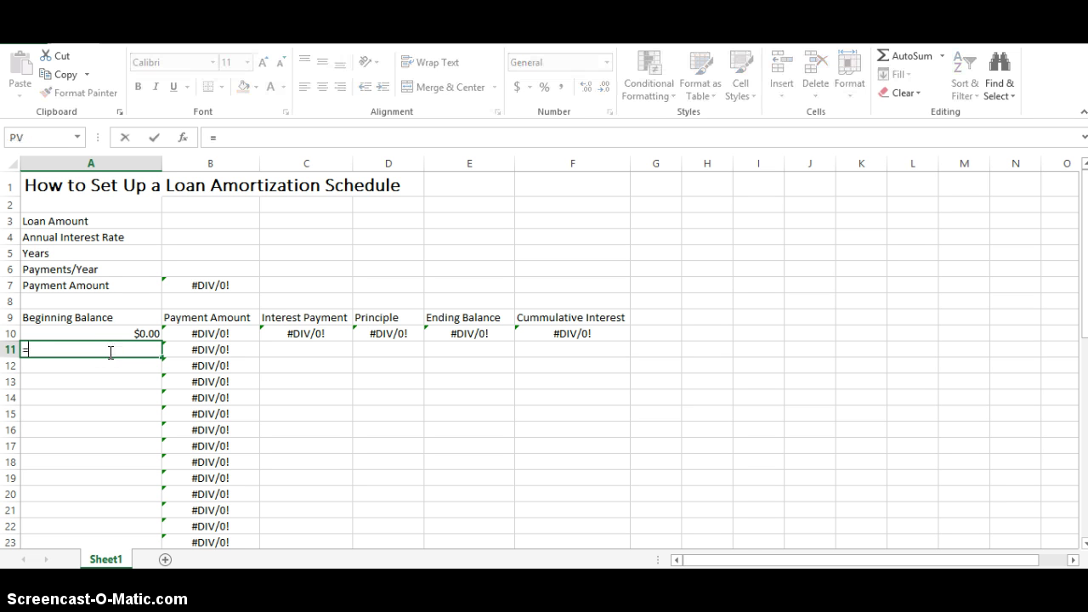
click(450, 330)
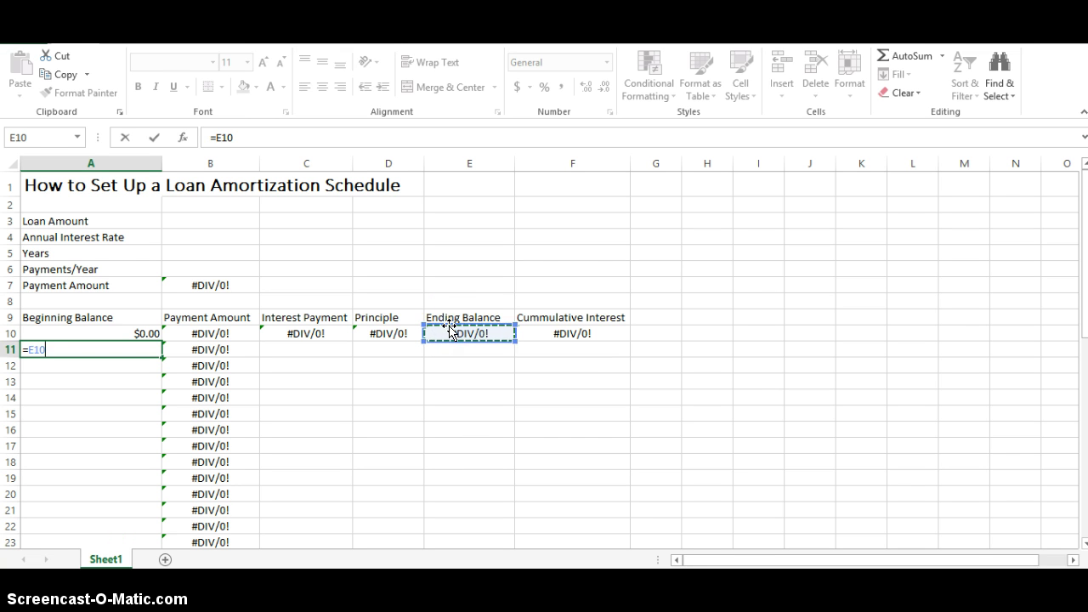
key(Return)
Enter the interest payment formula =A11*(B4/B6) in C11, using the beginning balance, annual interest rate and payments per year.
key(Up)
key(Right)
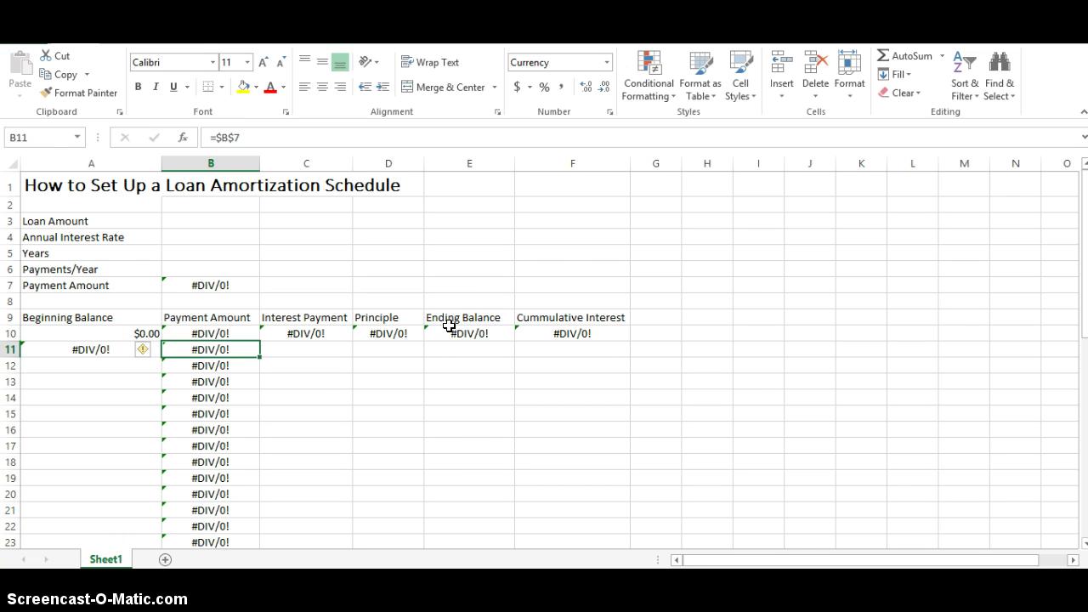
key(Right)
text(=)
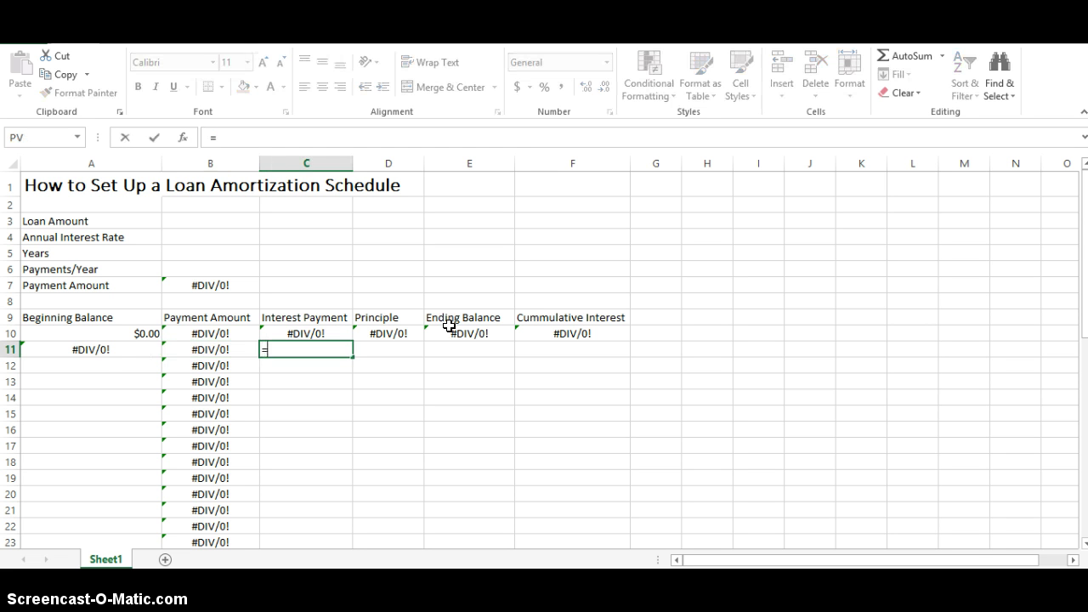
click(126, 350)
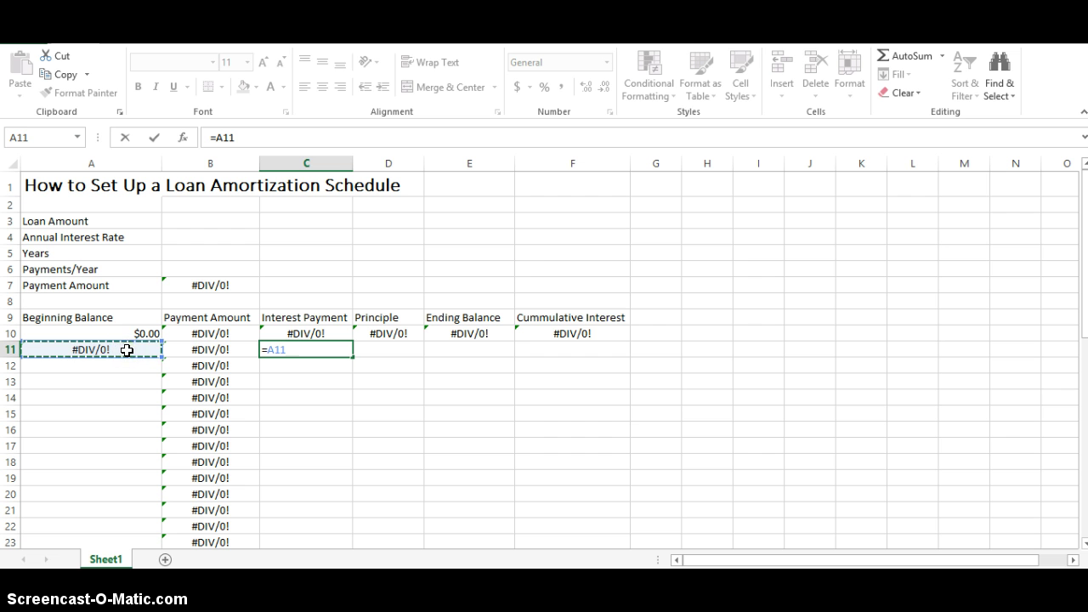
text(*()
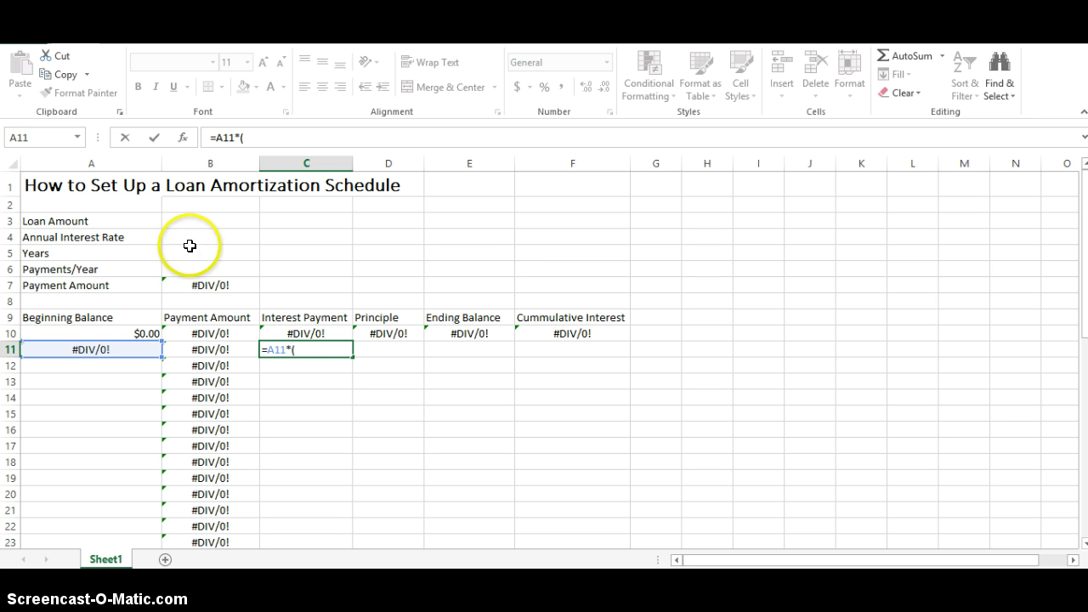
click(198, 235)
text(/)
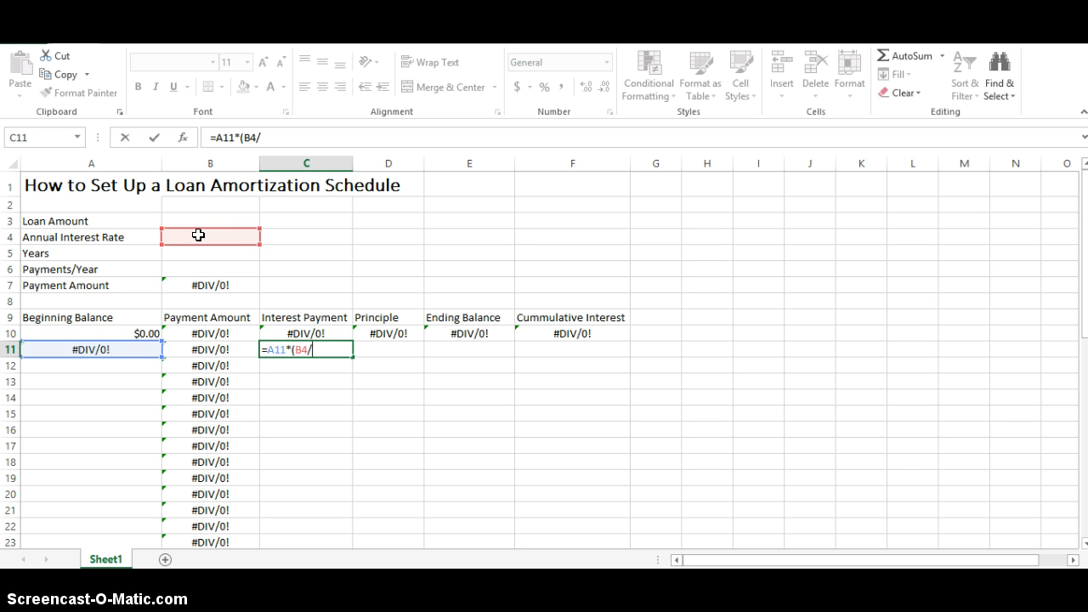
click(196, 268)
text())
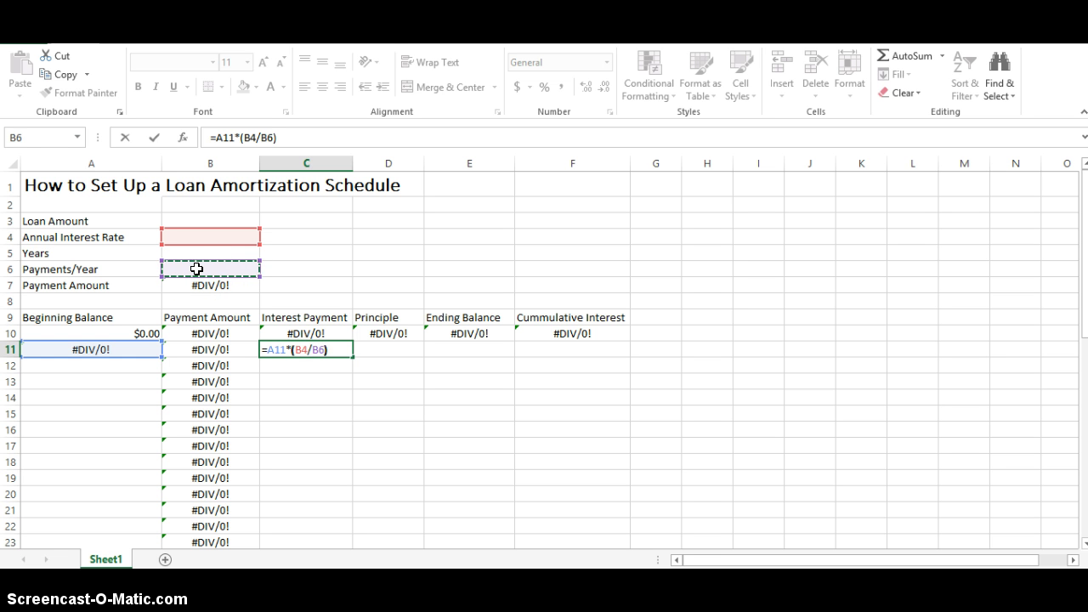
key(Return)
Make the rate and payments-per-year references absolute in C11 so the formula reads =A11*($B$4/$B$6).
key(Up)
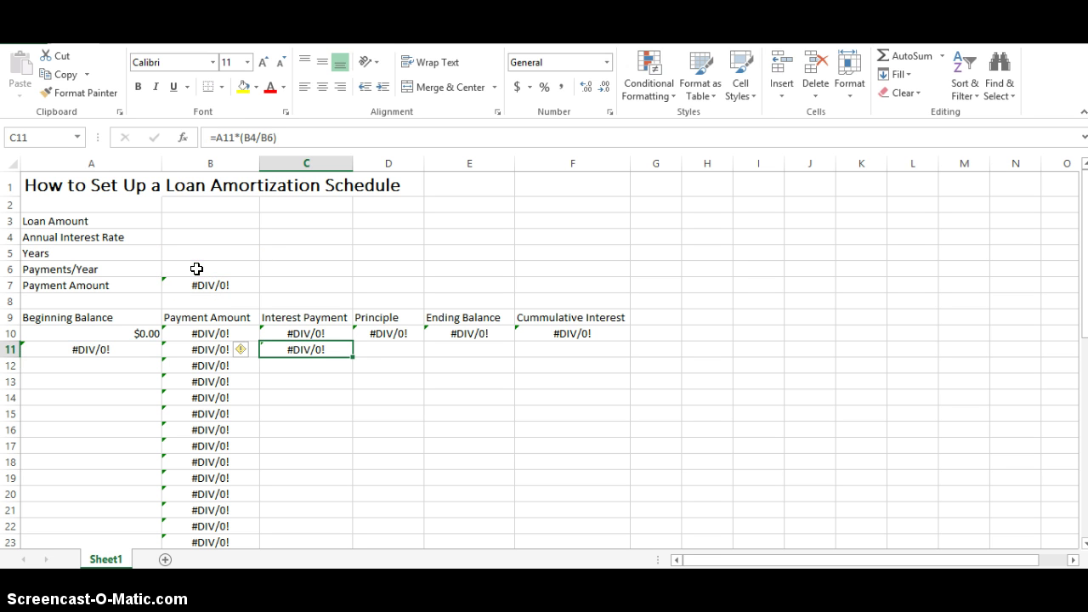
click(243, 137)
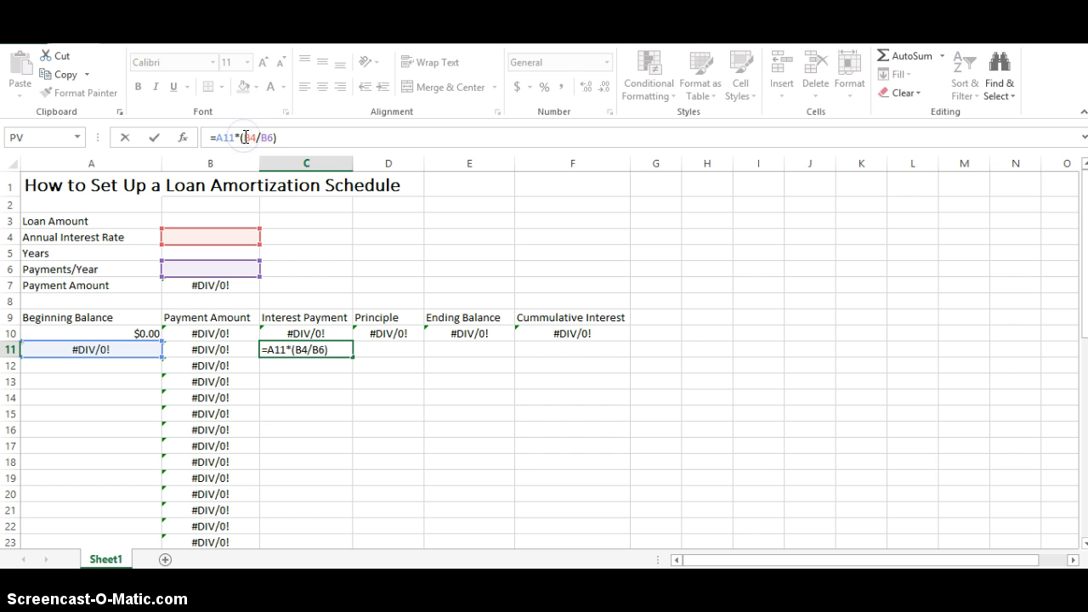
text($)
double_click(255, 137)
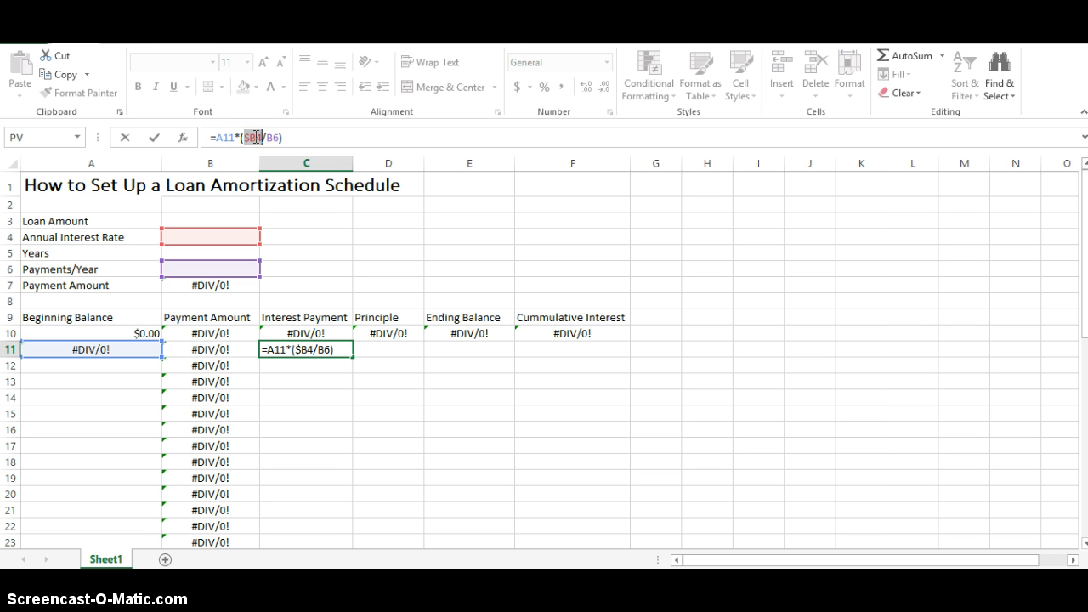
click(254, 137)
text($)
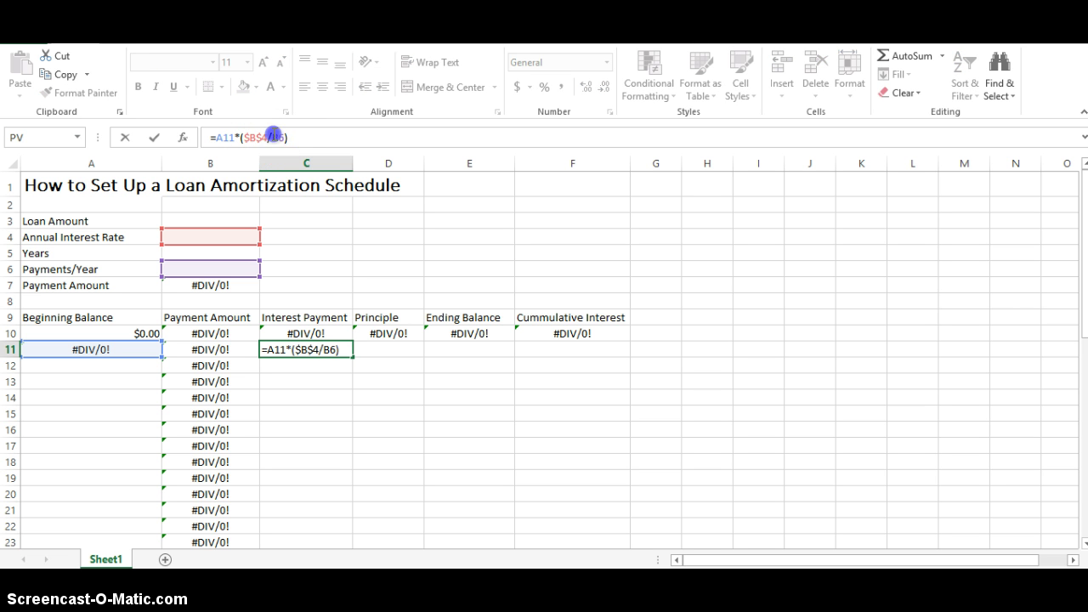
click(272, 137)
text($)
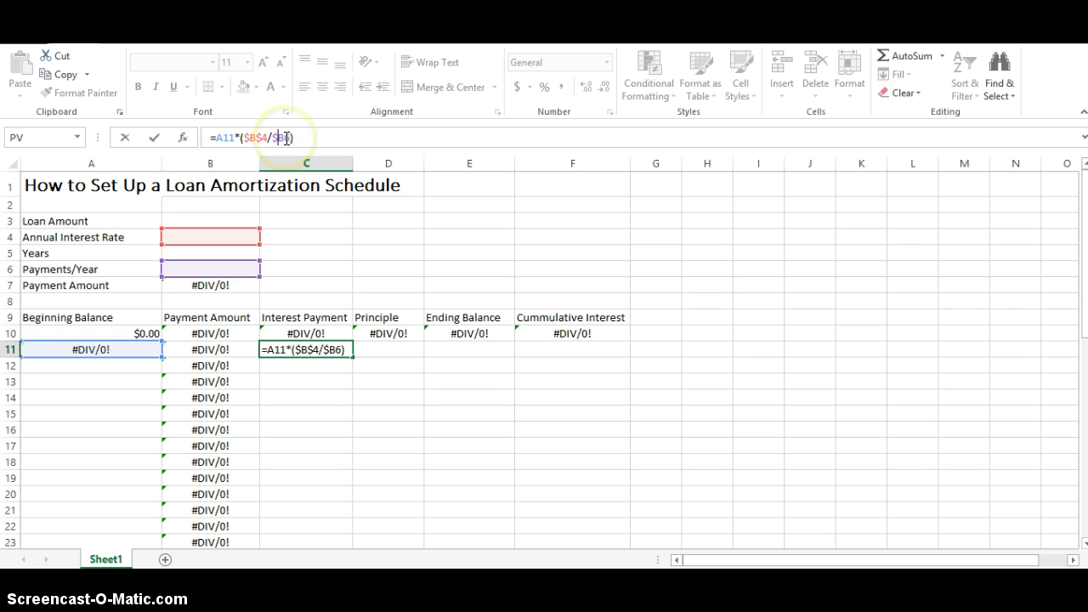
click(286, 137)
text($)
key(Return)
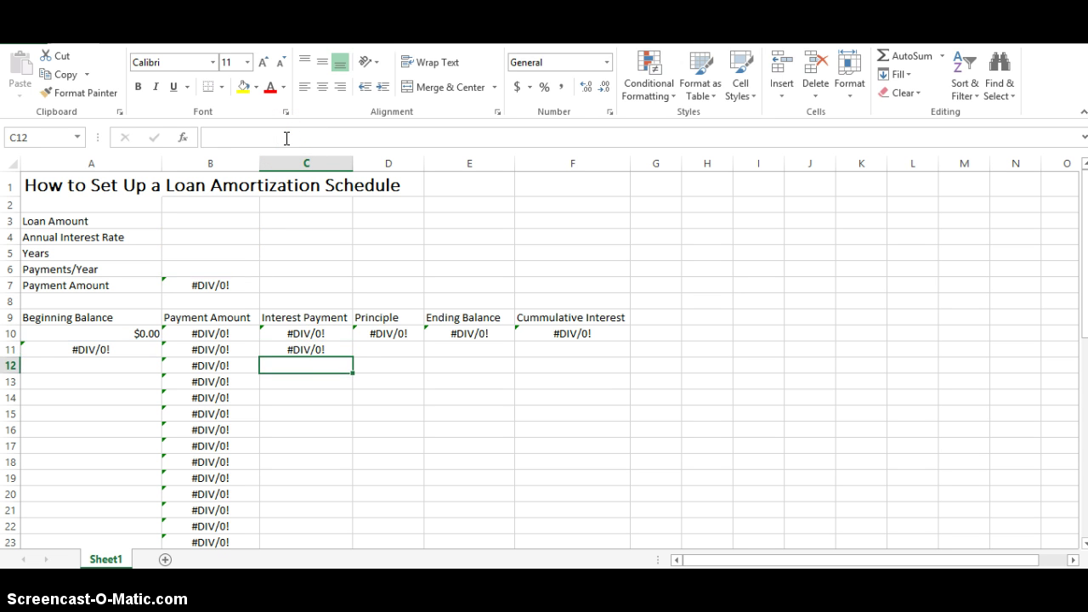
Copy the interest payment formula from C11 into C12 and check its cell references.
key(Up)
key(ctrl+c)
key(Down)
key(ctrl+v)
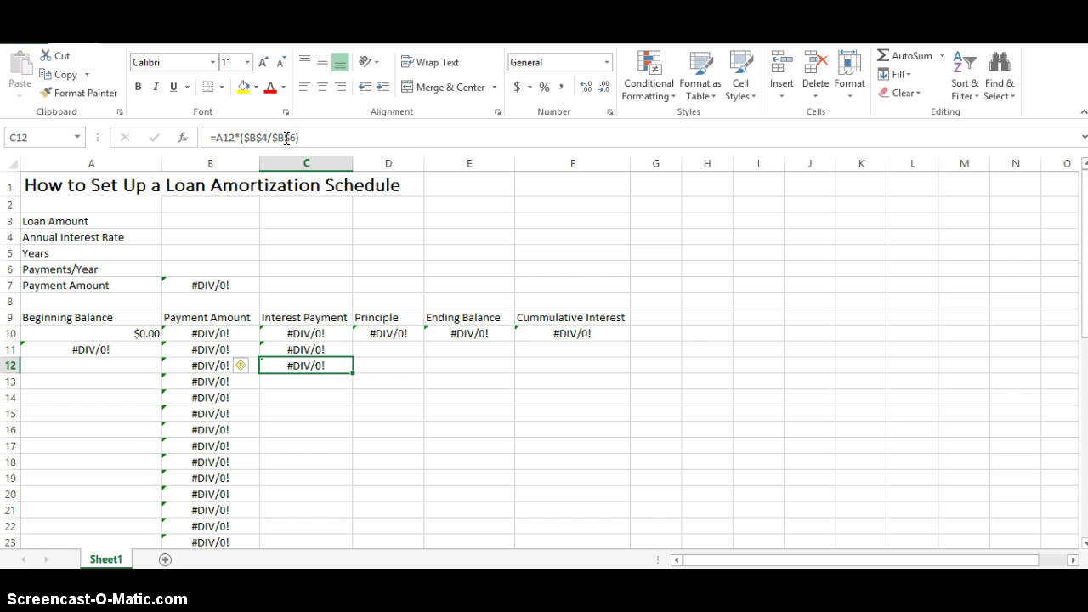
click(318, 138)
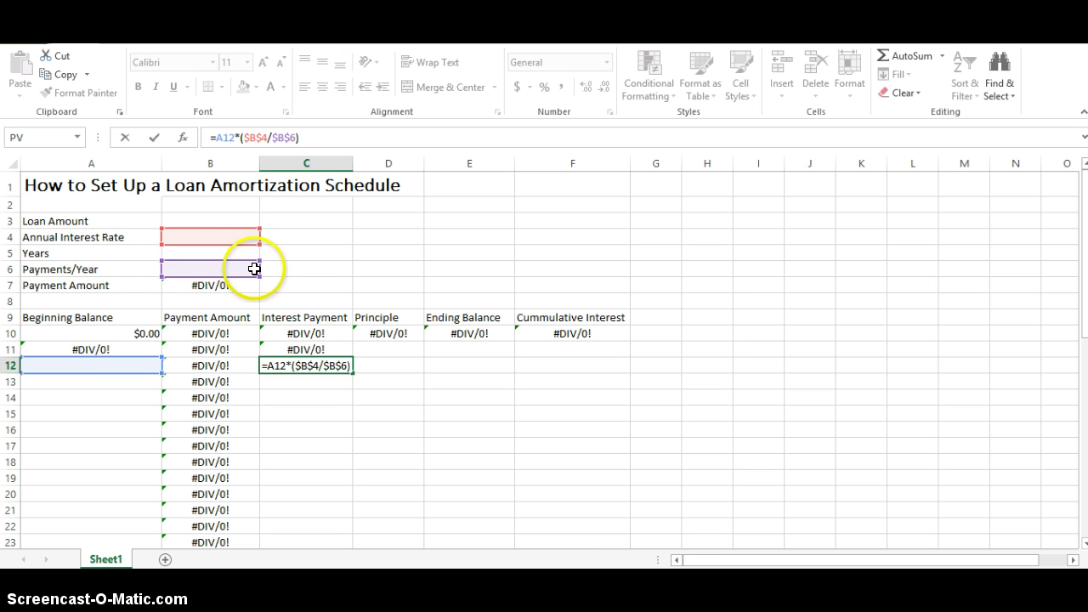
Enter the principle formula =B11-C11 in D11, subtracting the interest payment from the payment amount.
click(376, 345)
text(=)
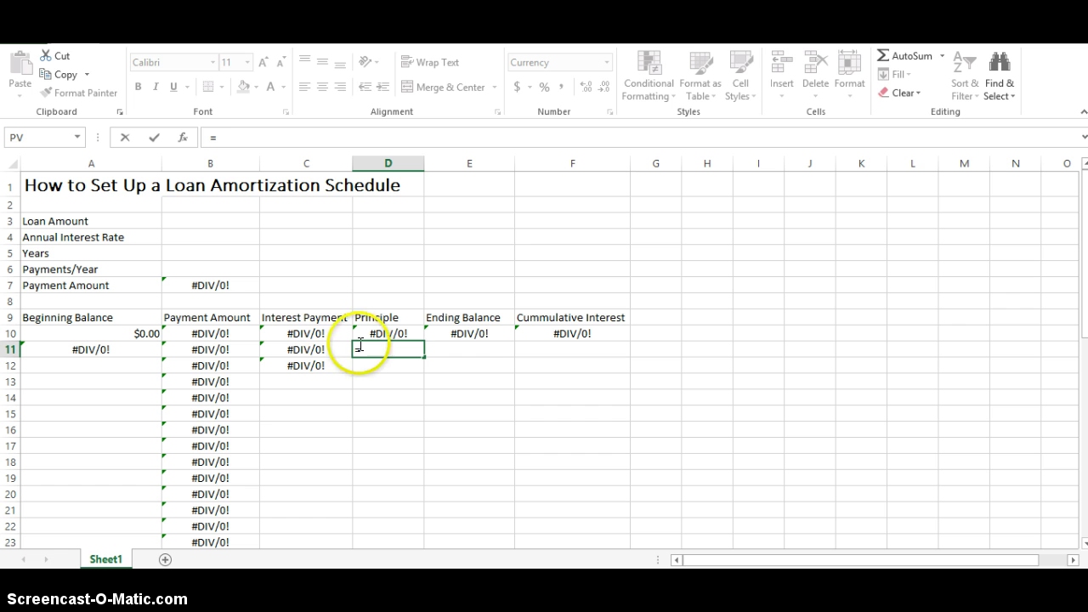
click(170, 349)
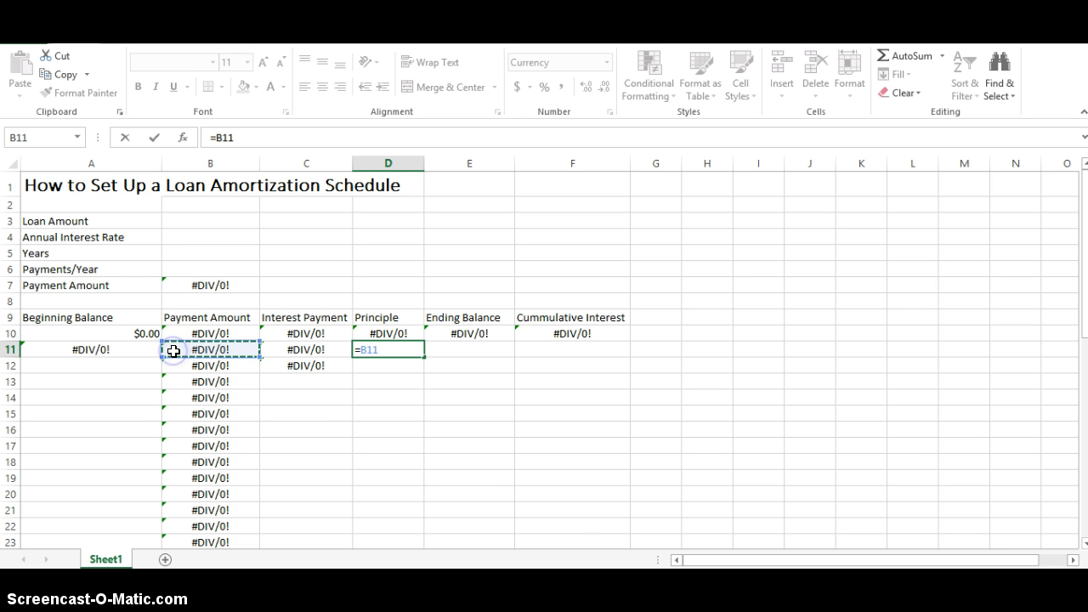
text(-)
click(282, 347)
key(Return)
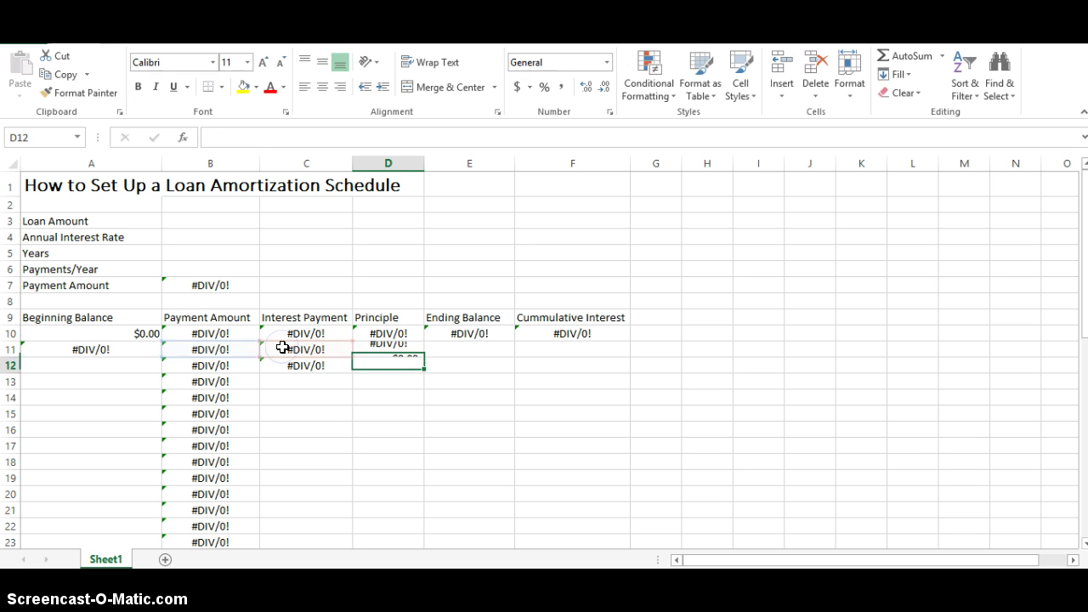
Enter the ending balance formula =A11-D11 in E11, subtracting the principle from the beginning balance.
key(Up)
key(Right)
text(=)
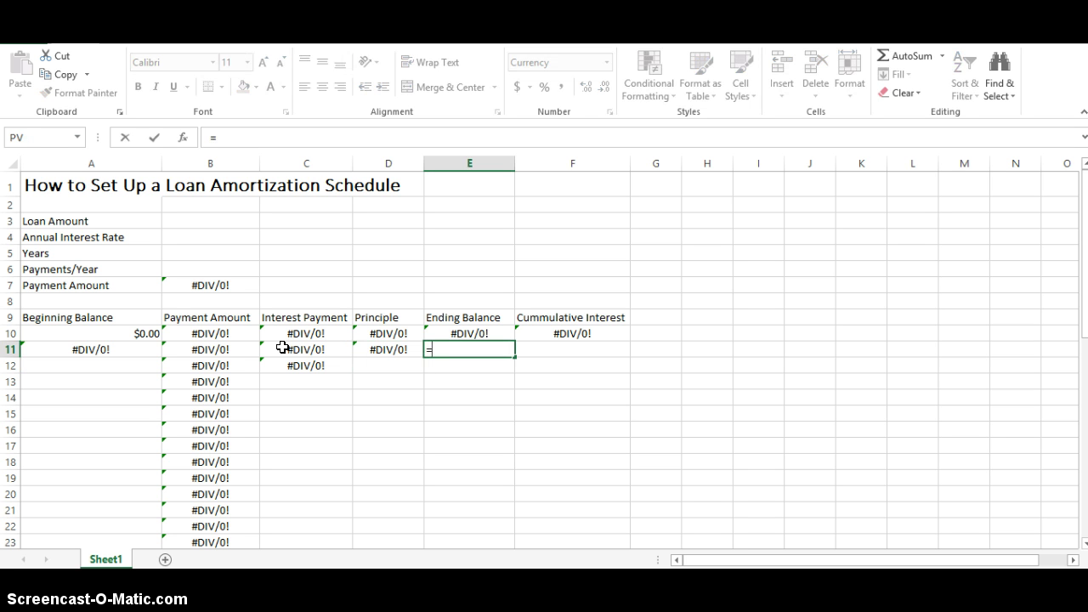
click(124, 350)
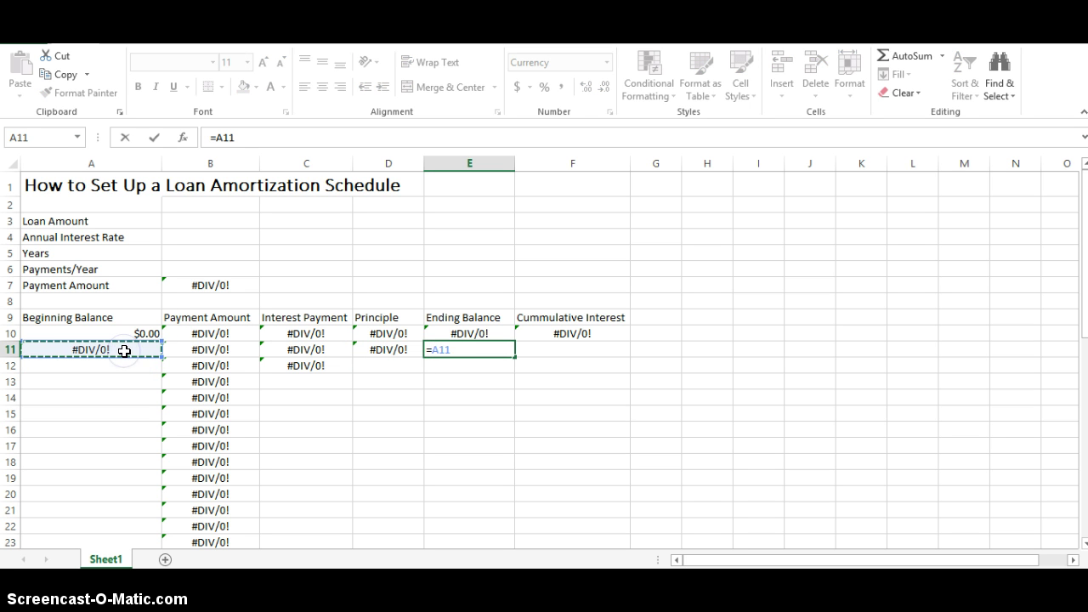
text(-)
click(415, 345)
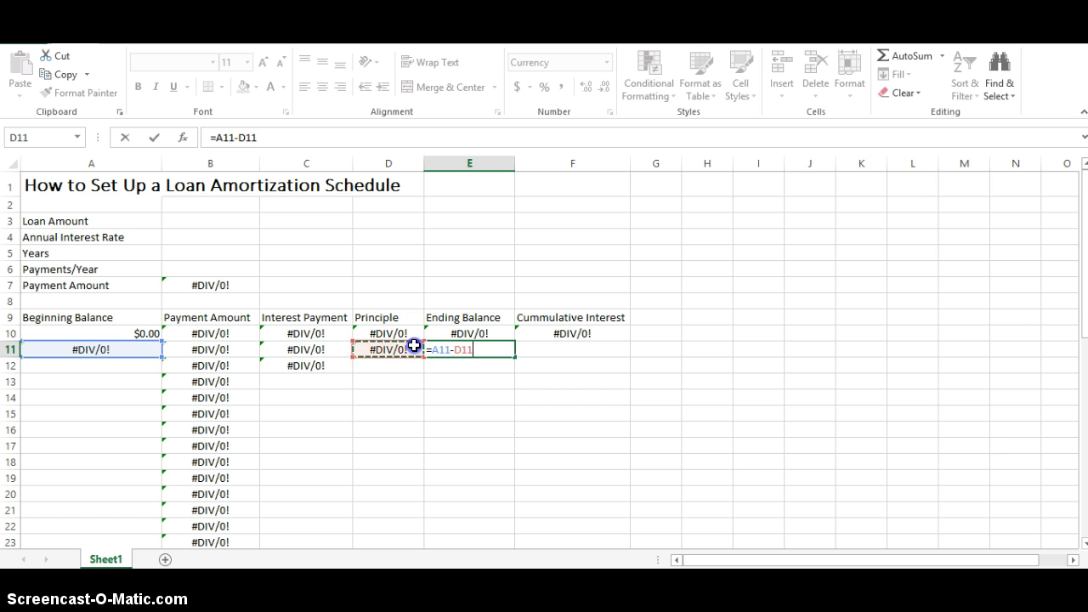
key(Return)
Enter the cumulative interest formula =F10+C11 in F11, adding the second interest payment to the previous cumulative interest.
key(Up)
key(Right)
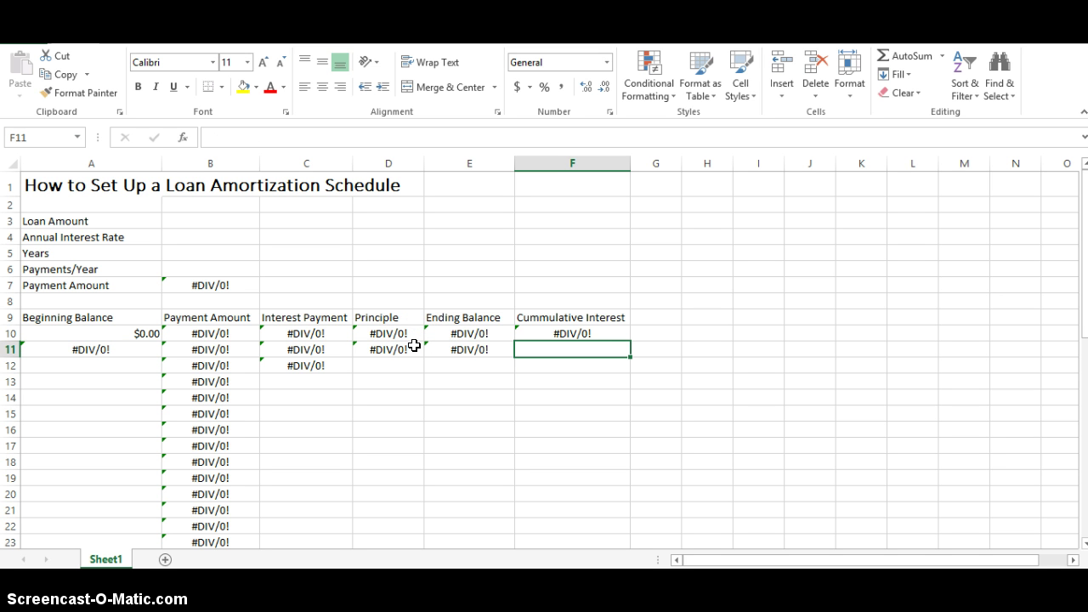
text(=)
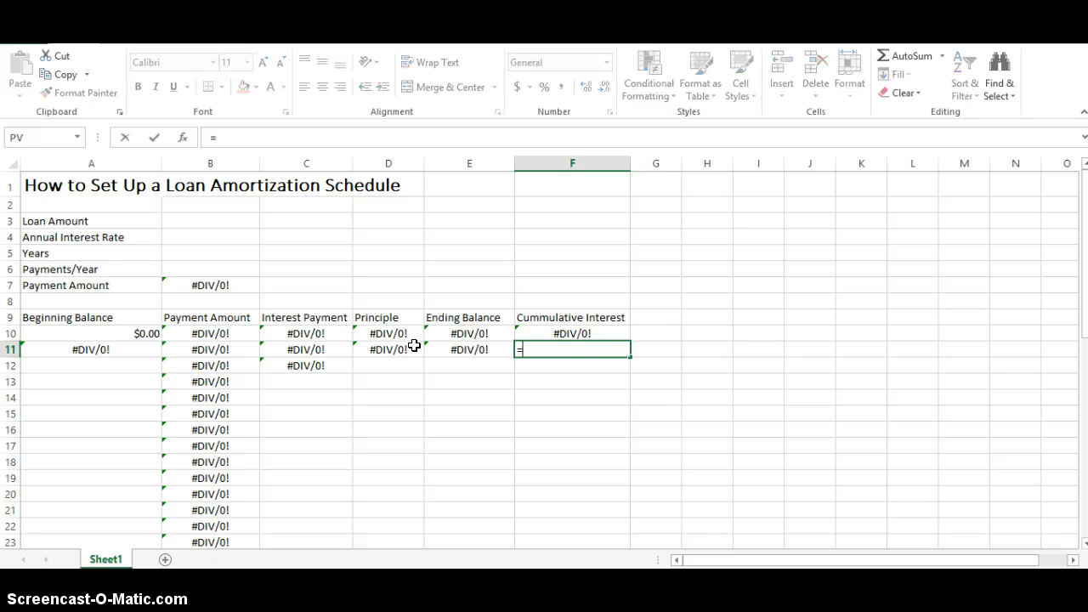
click(592, 332)
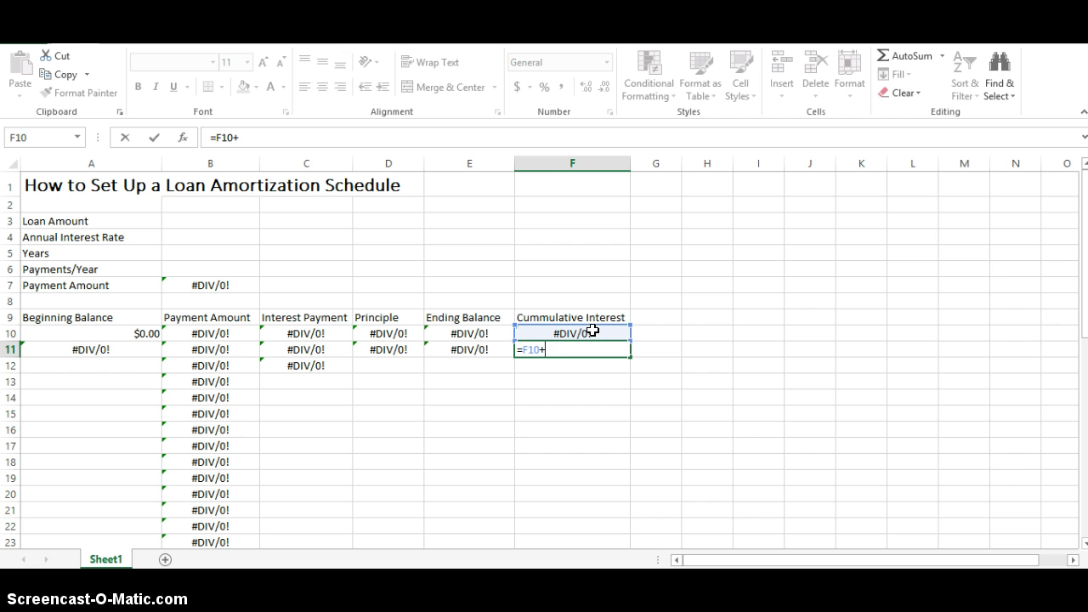
text(+)
click(330, 350)
text())
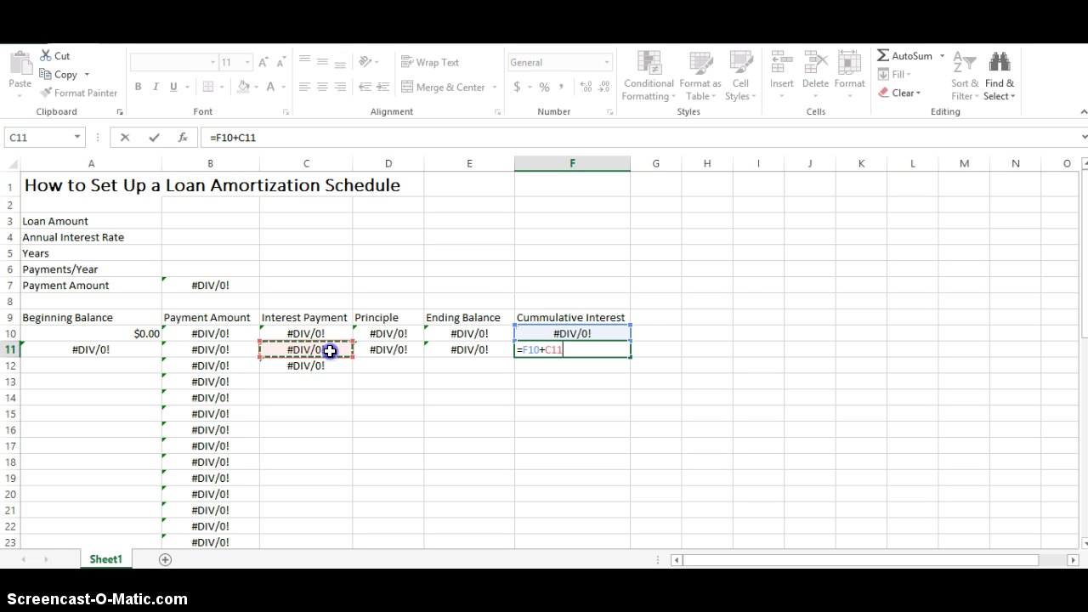
key(Return)
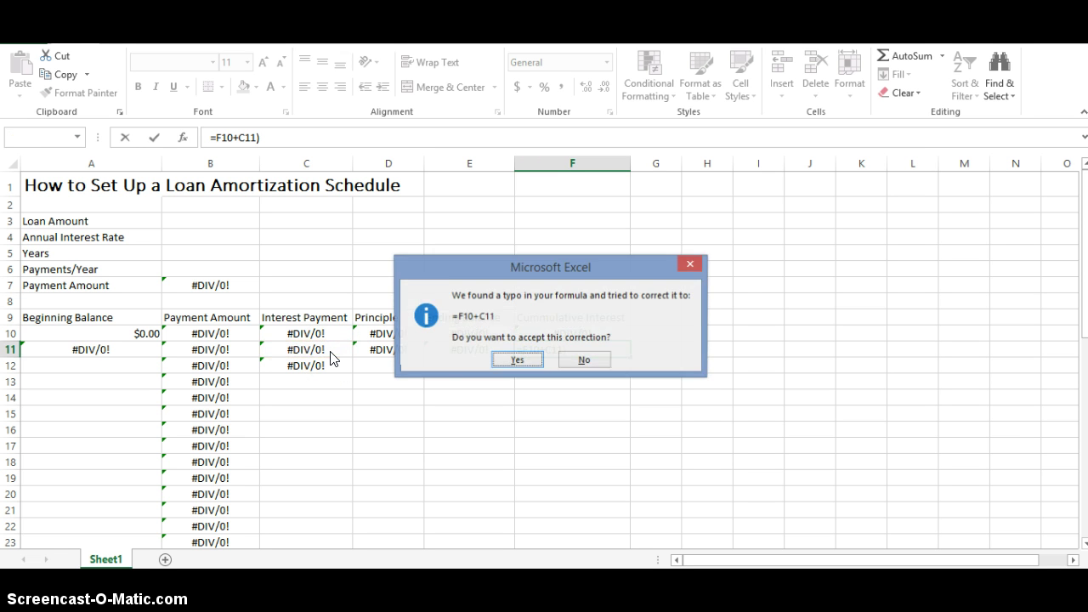
key(Return)
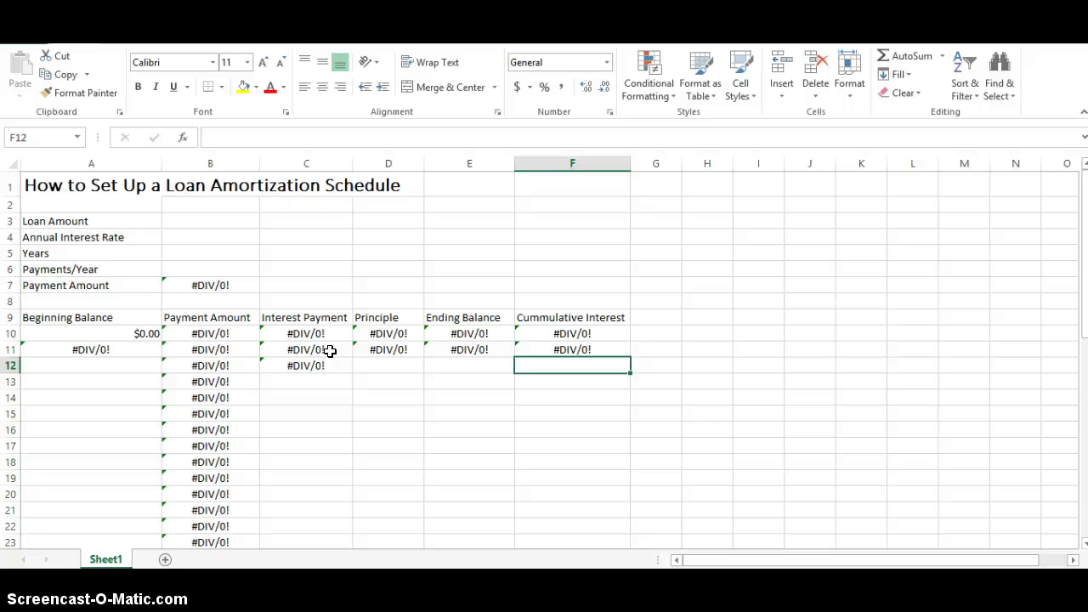
Copy the beginning balance formula from A11 into A12 through A29 and check the formula in A13.
click(150, 364)
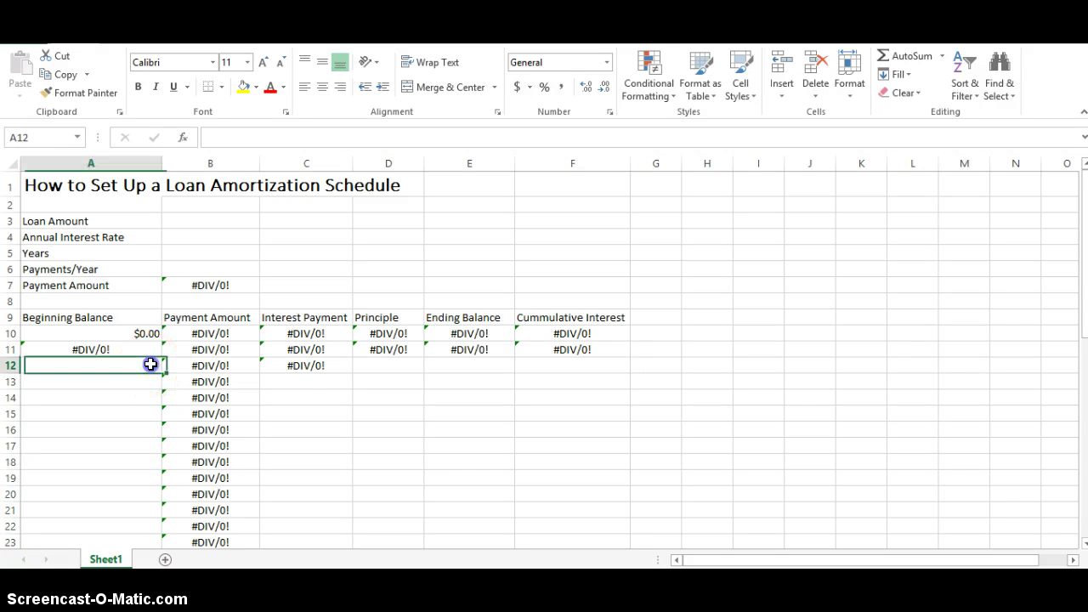
click(145, 349)
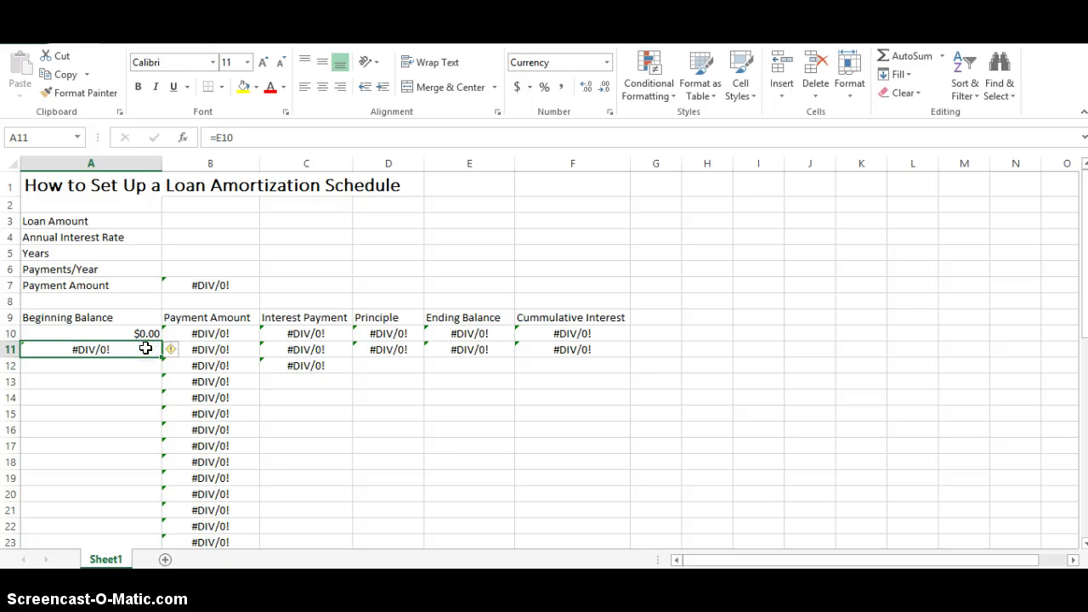
key(ctrl+c)
click(139, 367)
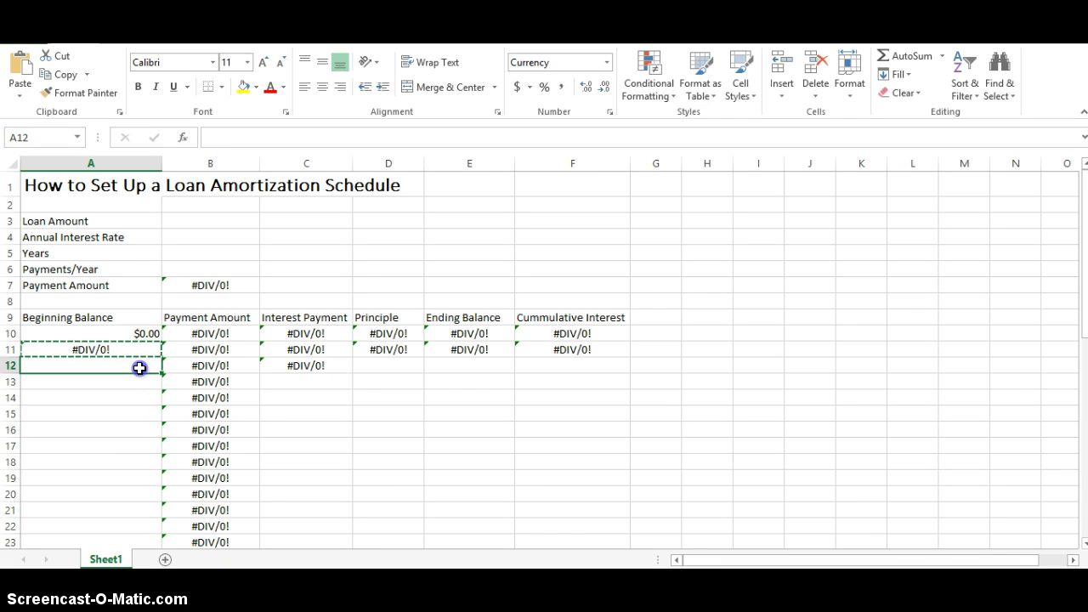
scroll(117, 448, down, 6)
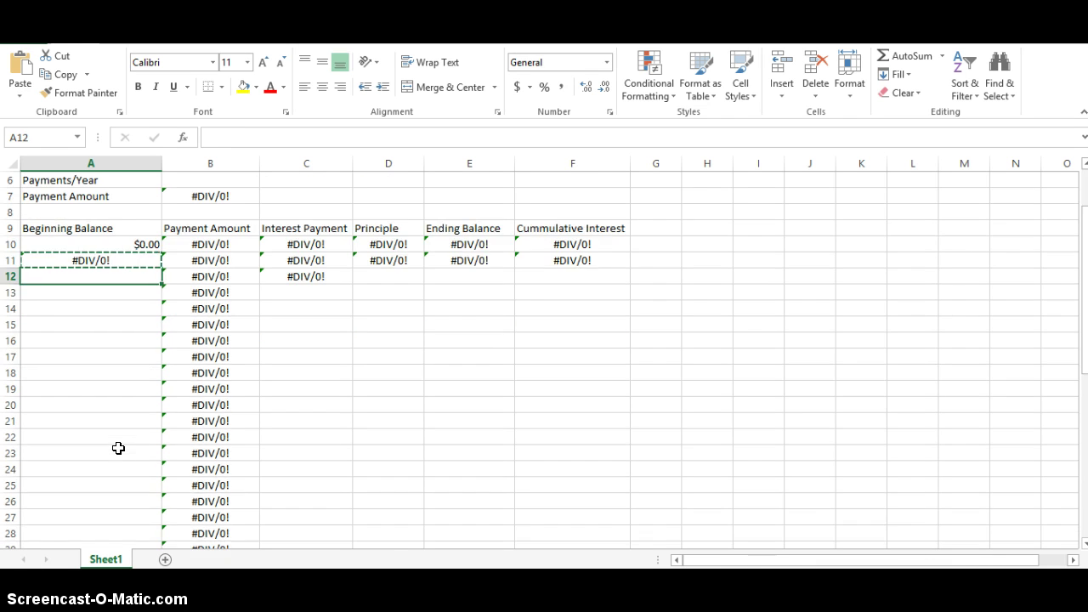
shift+click(129, 362)
key(ctrl+v)
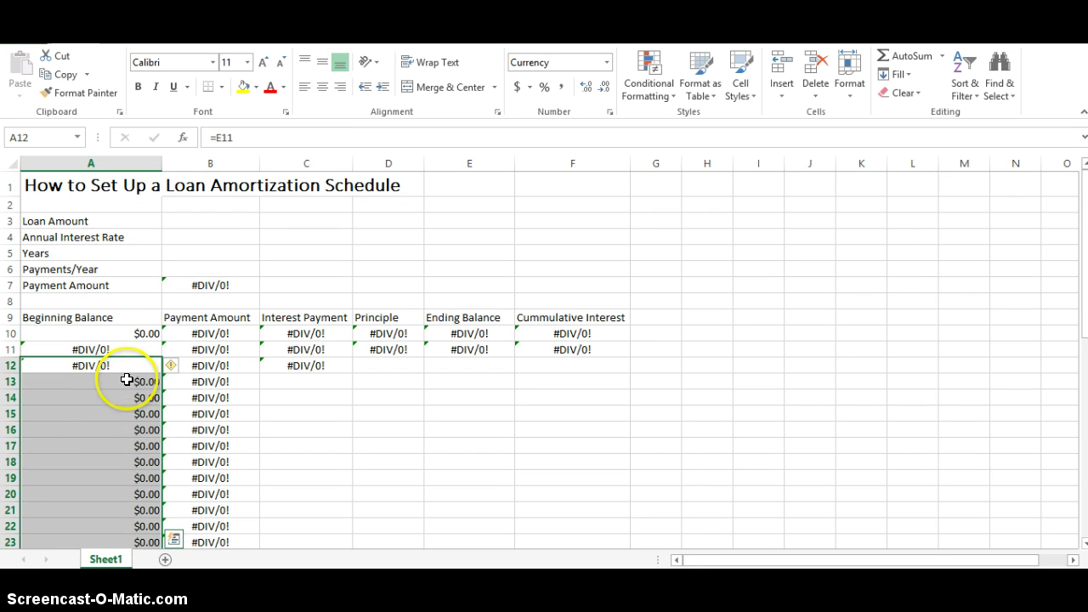
click(126, 380)
click(263, 145)
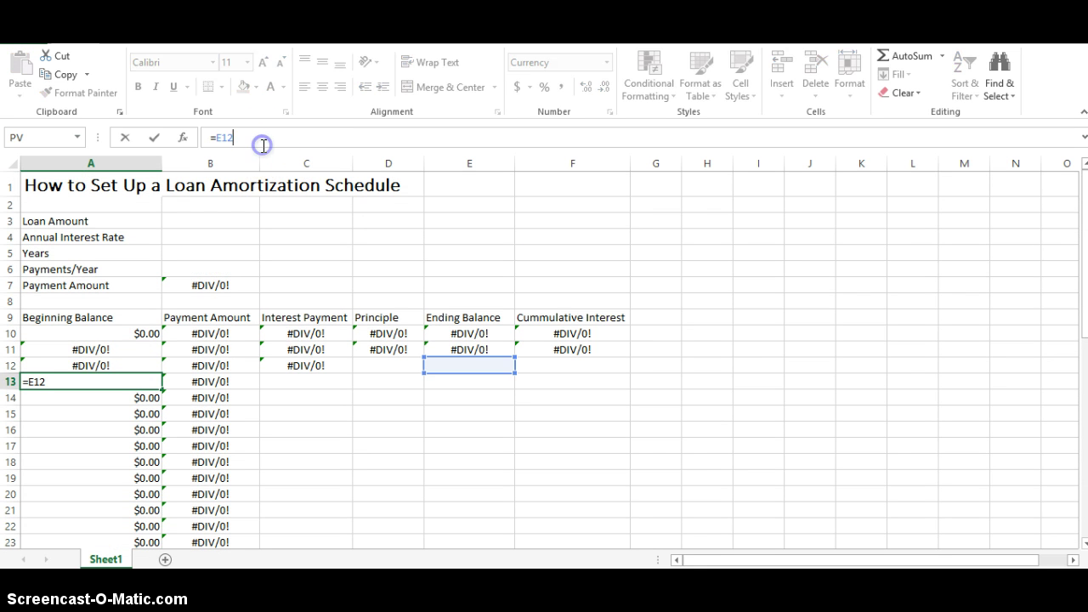
Copy the interest payment formula from C12 into C13 through C29.
click(310, 362)
key(ctrl+c)
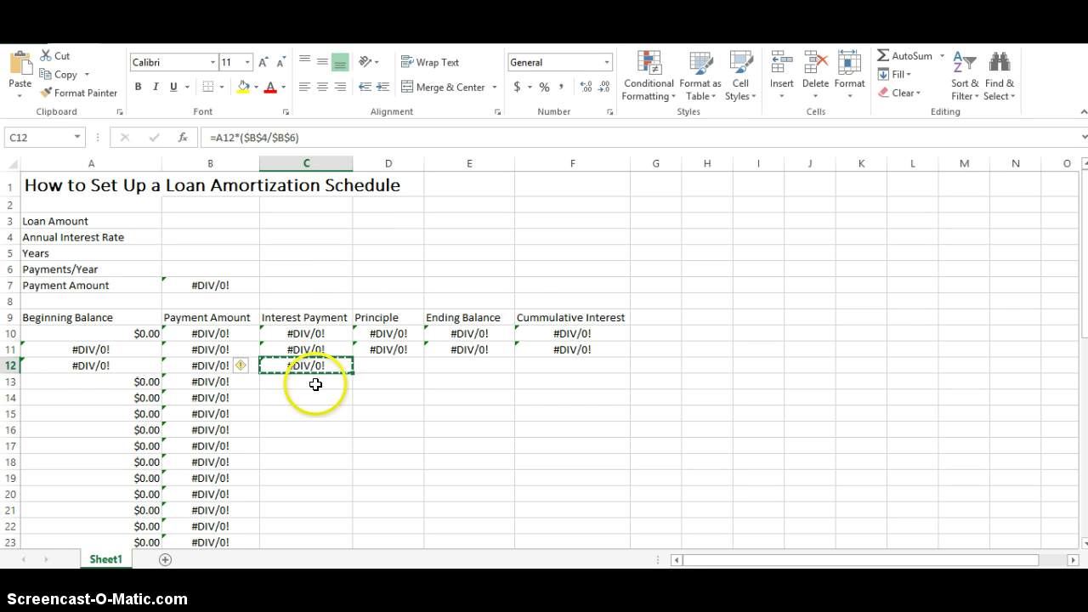
scroll(303, 440, down, 5)
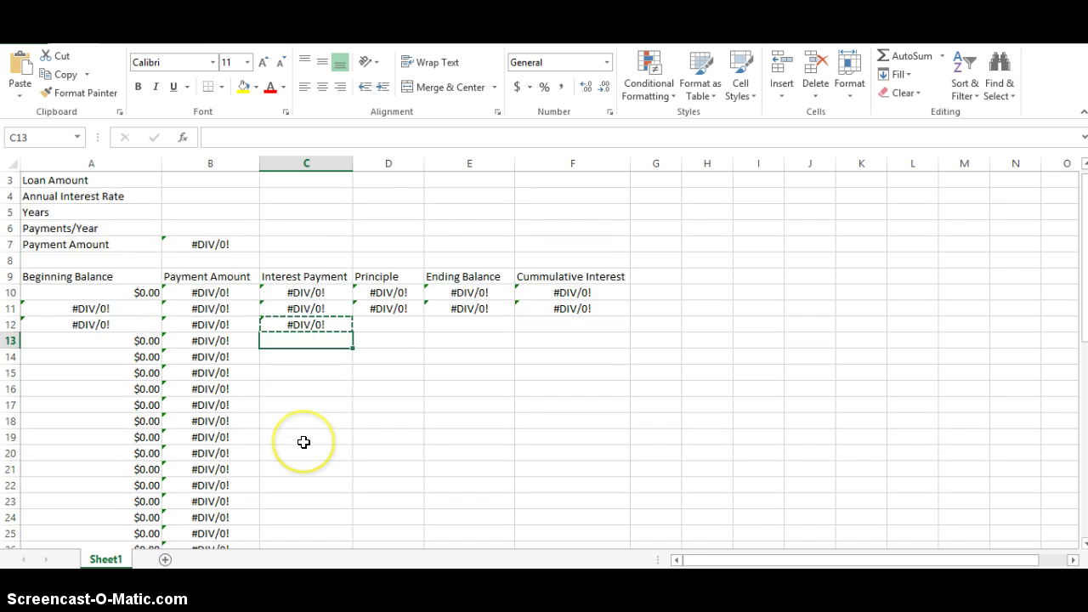
scroll(294, 442, up, 1)
shift+click(298, 369)
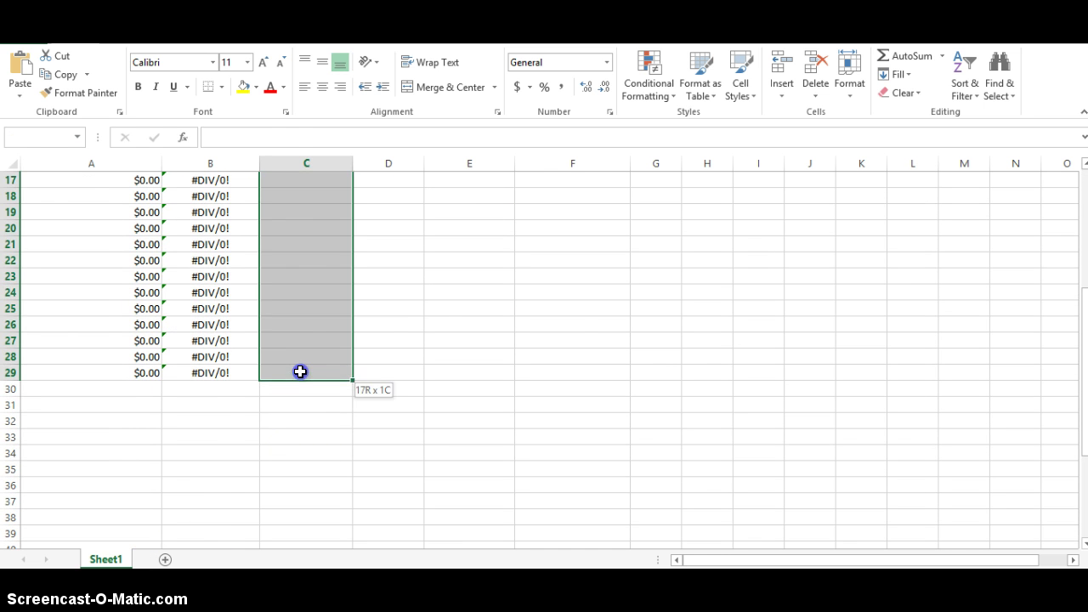
key(ctrl+d)
scroll(299, 372, up, 5)
Copy the principle formula from D11 into D12 through D29.
click(385, 323)
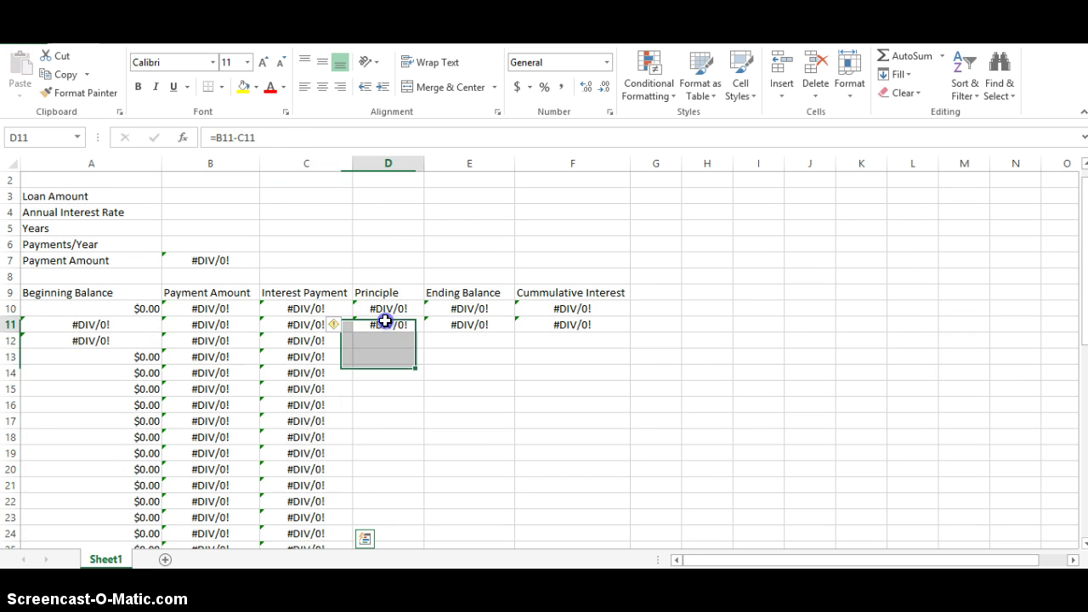
key(ctrl+c)
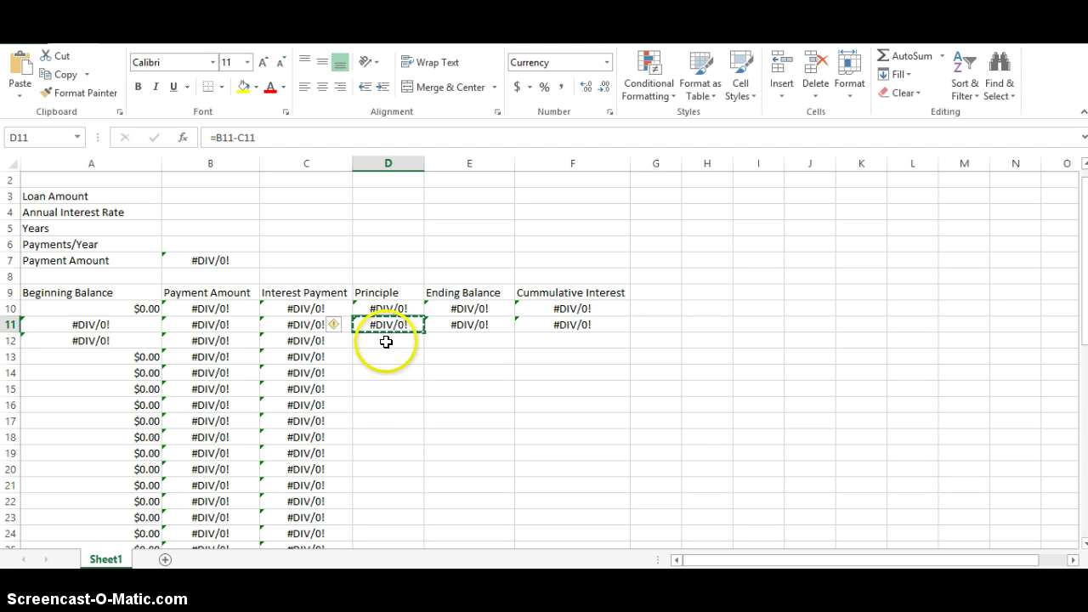
click(384, 340)
scroll(376, 395, down, 3)
scroll(377, 396, down, 1)
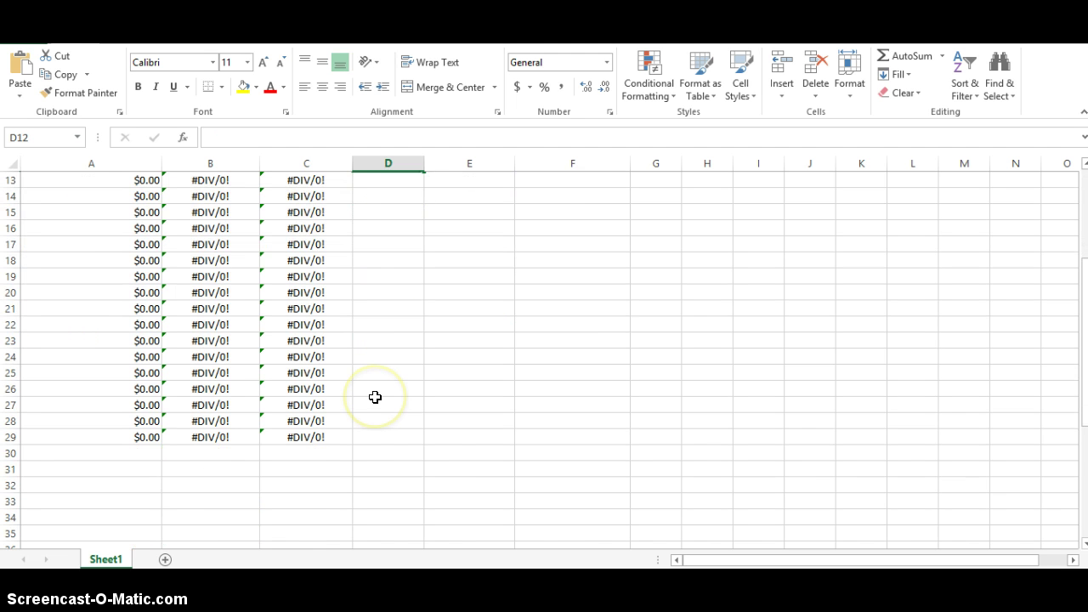
shift+click(362, 434)
key(ctrl+v)
scroll(364, 435, up, 3)
scroll(364, 435, up, 2)
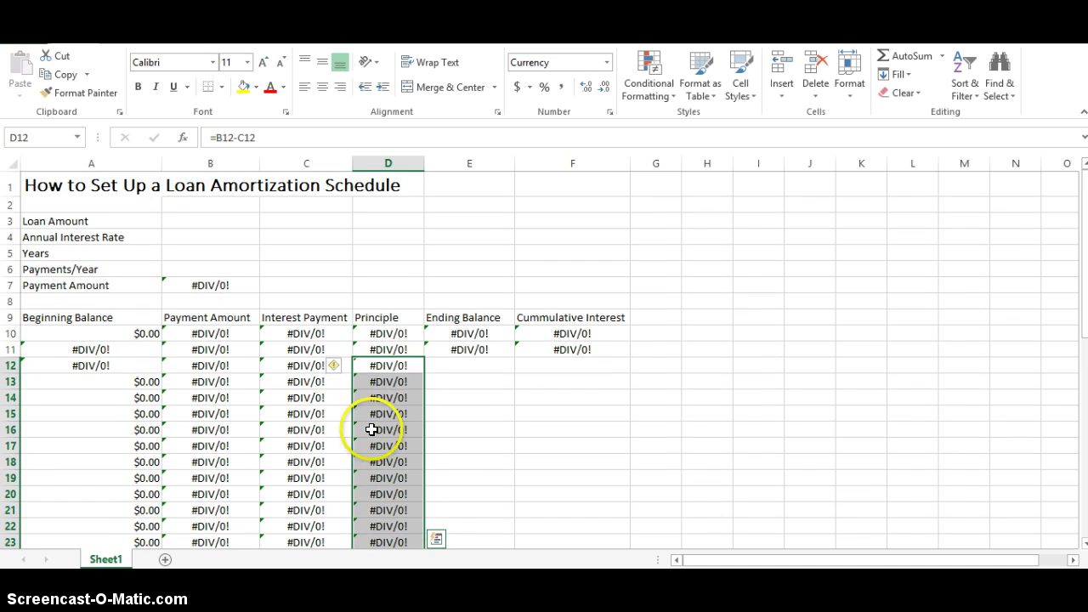
Copy the ending balance formula from E11 into E12 through E29.
click(456, 348)
key(ctrl+c)
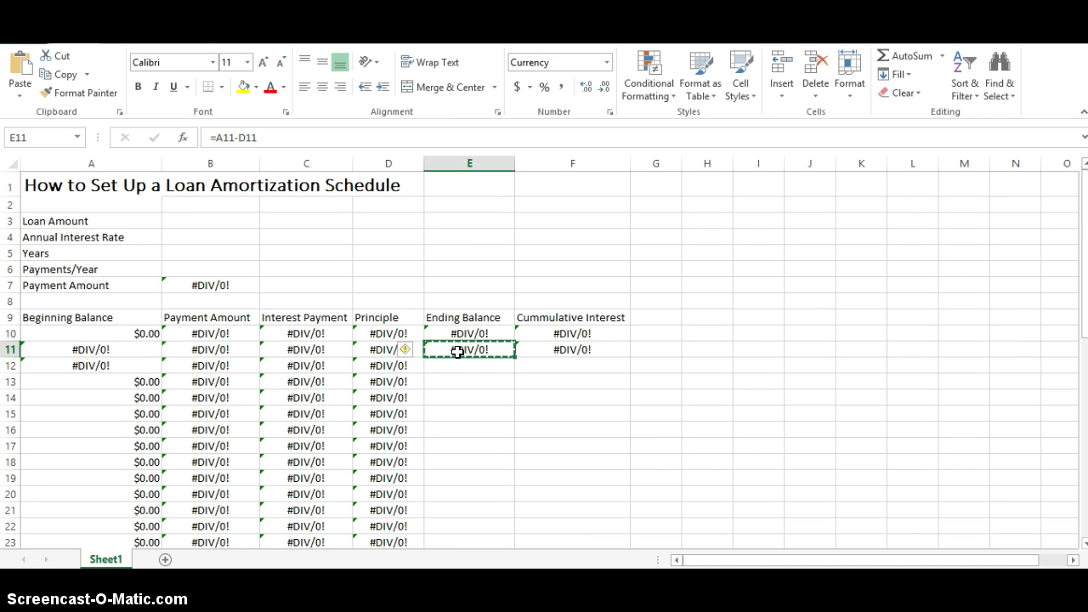
click(455, 362)
scroll(459, 424, down, 5)
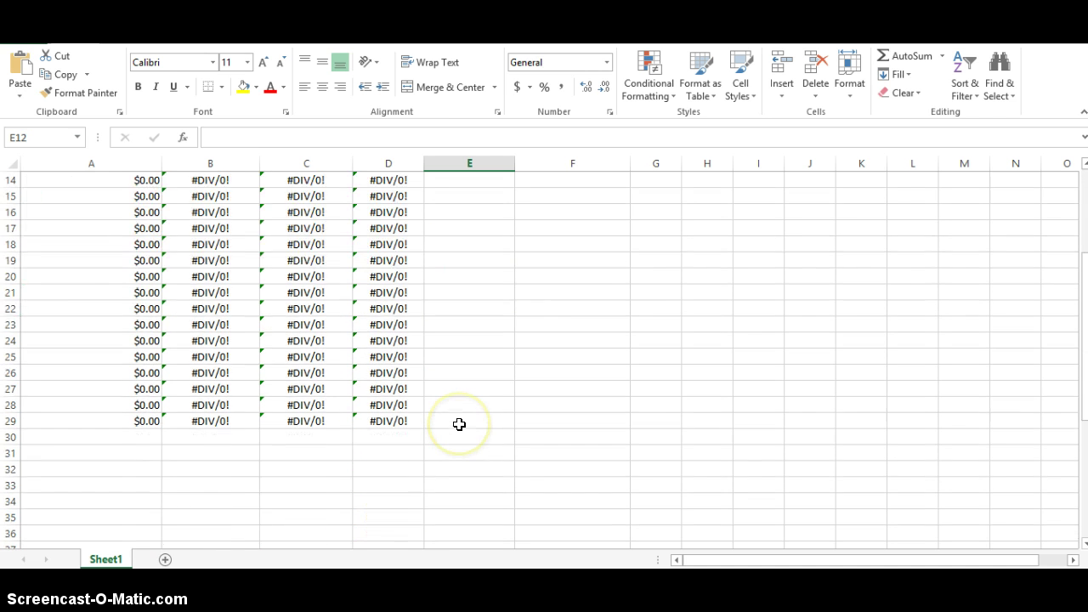
shift+click(463, 407)
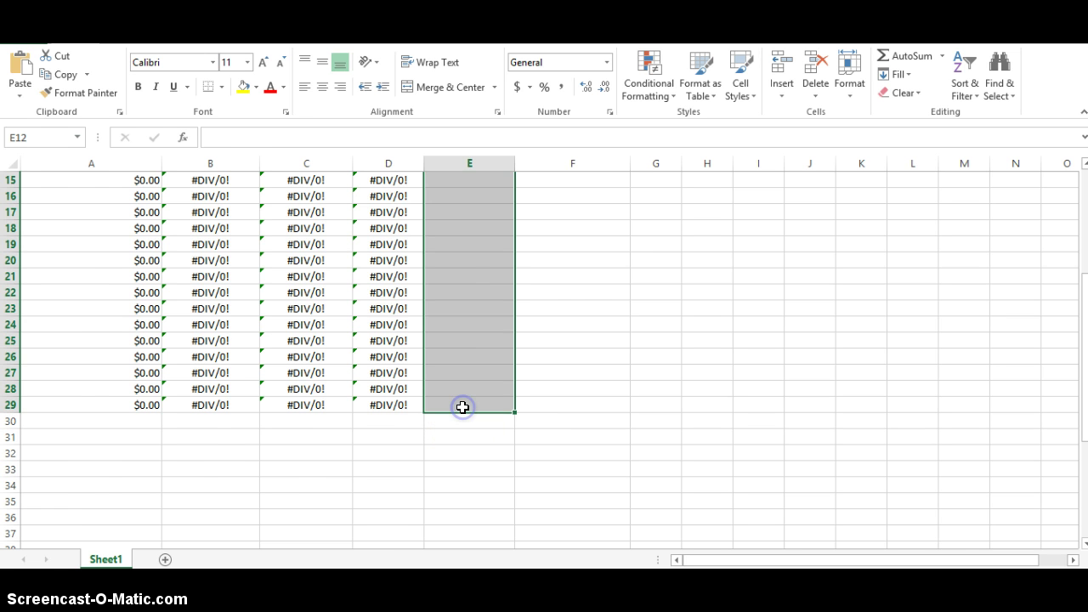
scroll(461, 405, up, 5)
key(ctrl+v)
Copy the cumulative interest formula from F11 into F12 through F29.
click(573, 350)
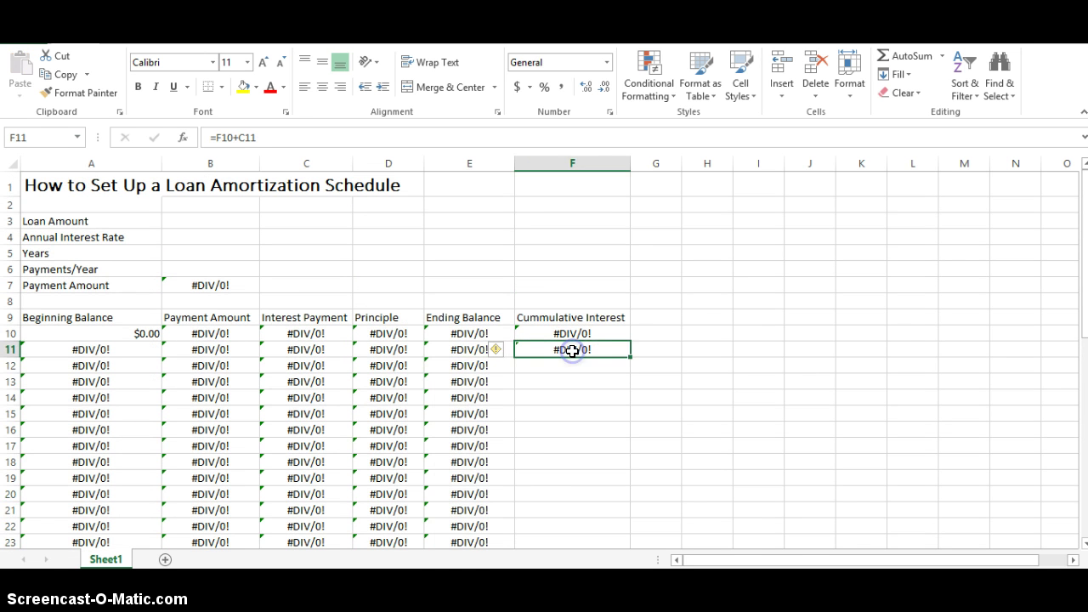
key(ctrl+c)
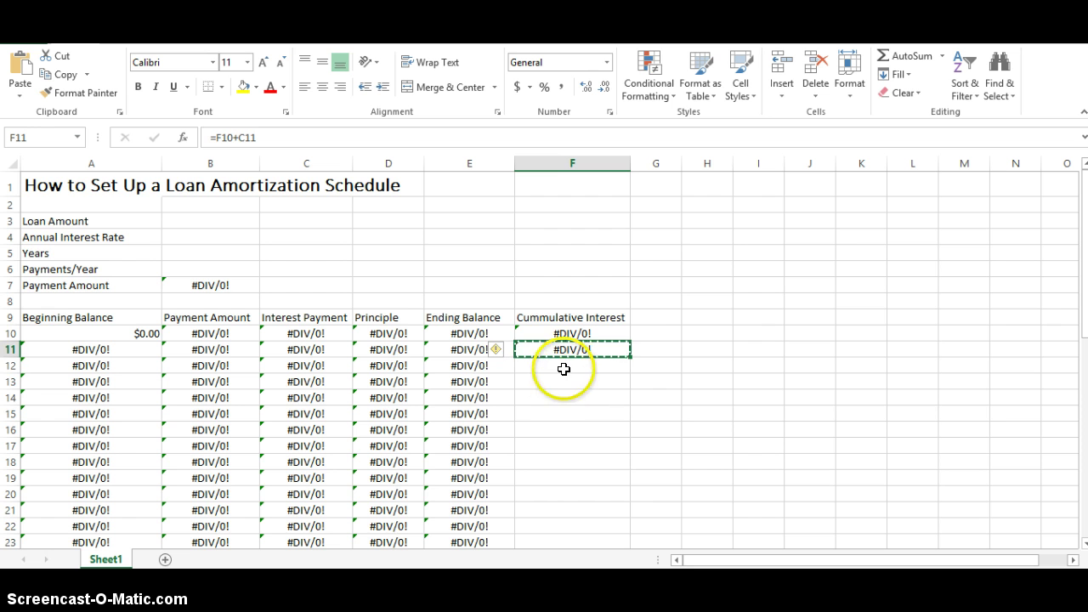
click(561, 366)
scroll(555, 441, down, 4)
shift+click(555, 442)
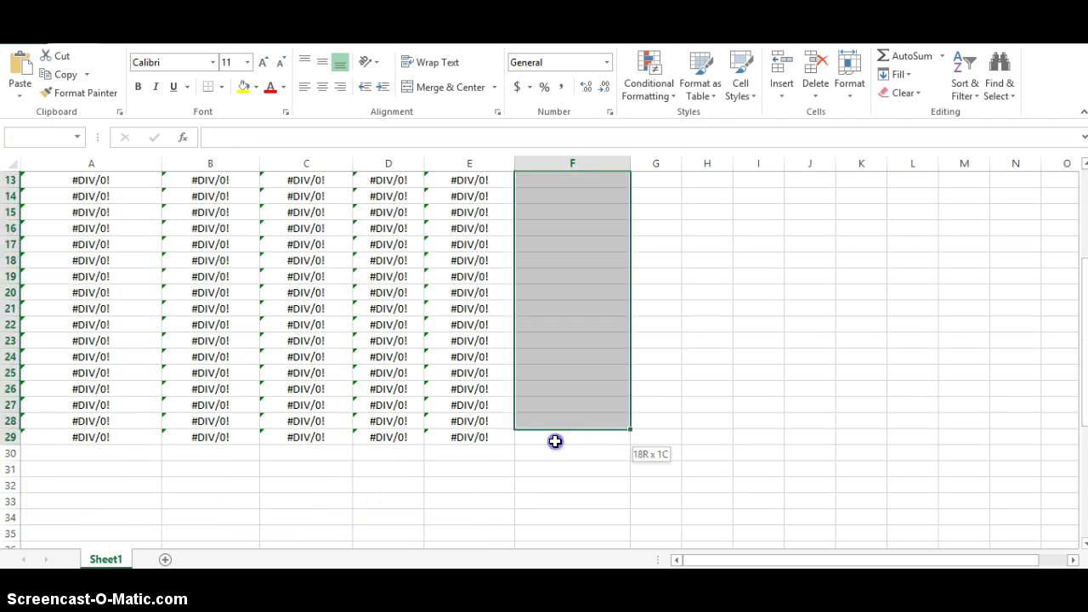
key(ctrl+v)
scroll(555, 441, up, 4)
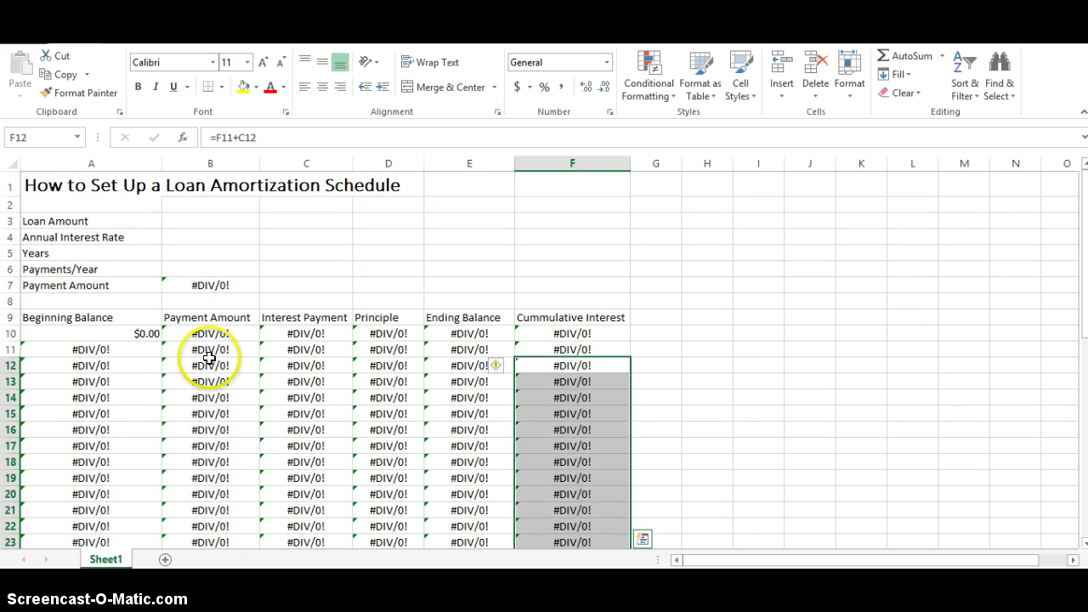
Enter a loan amount of 100000 in B3 and an annual interest rate of 3.5% in B4.
click(210, 223)
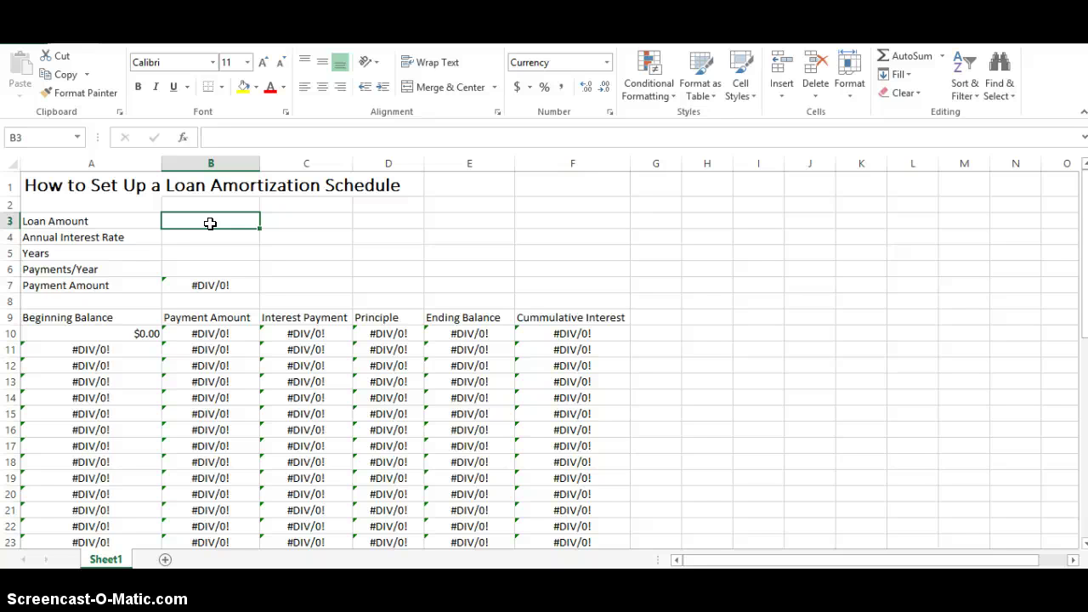
text(100000)
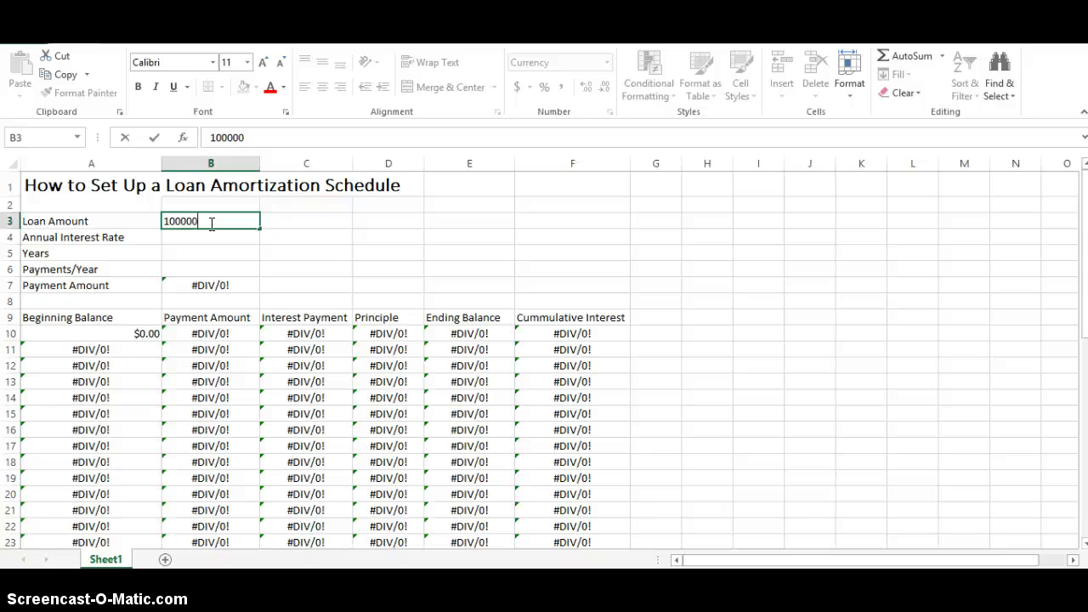
key(Return)
text(3)
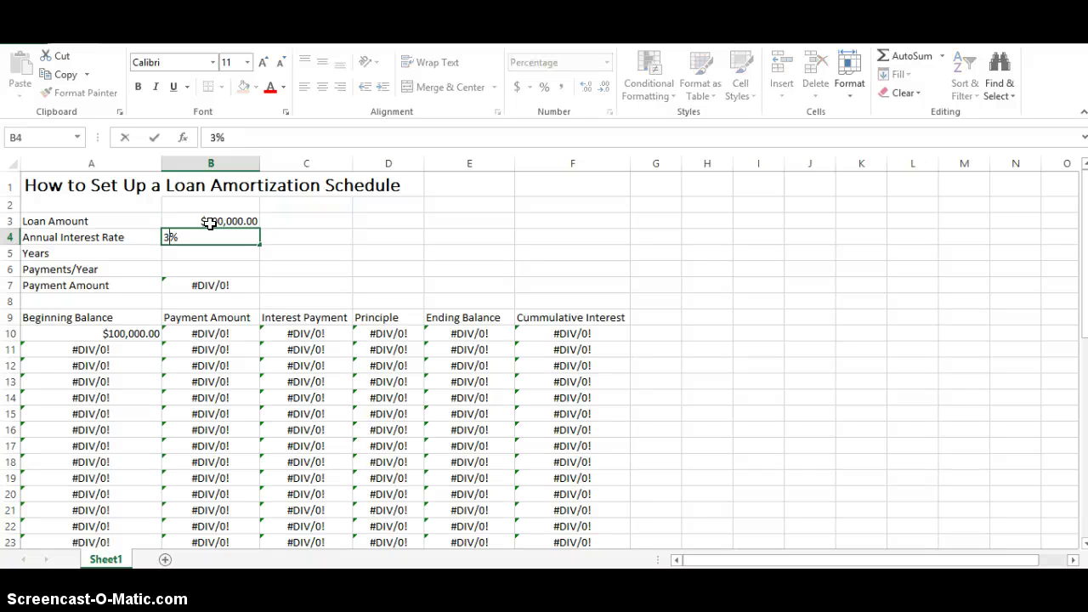
text(.5)
key(Return)
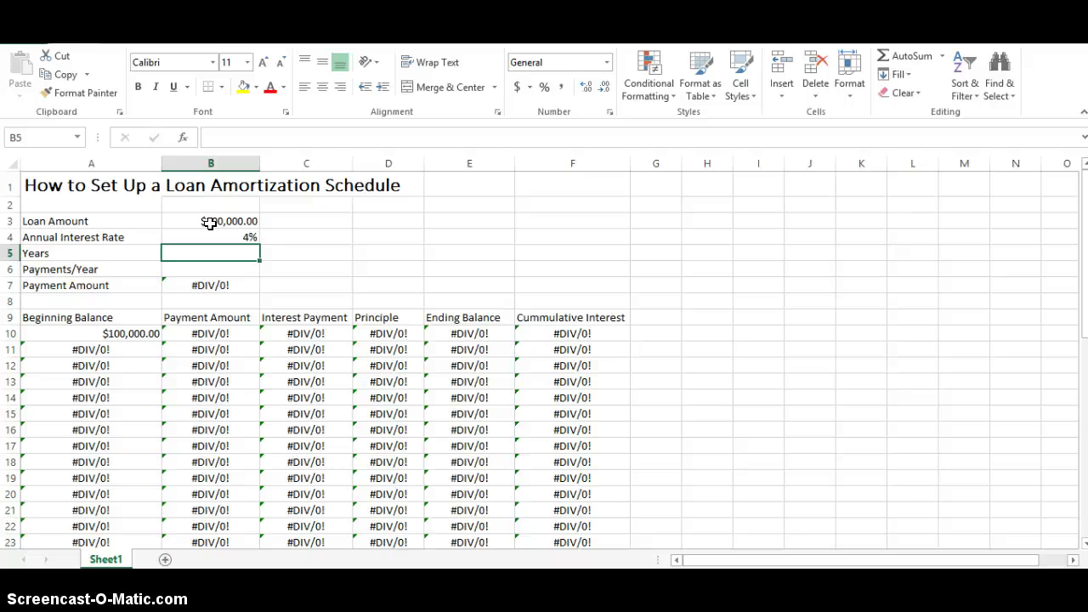
Enter 5 years in B5 and 4 payments per year in B6.
text(5)
key(Return)
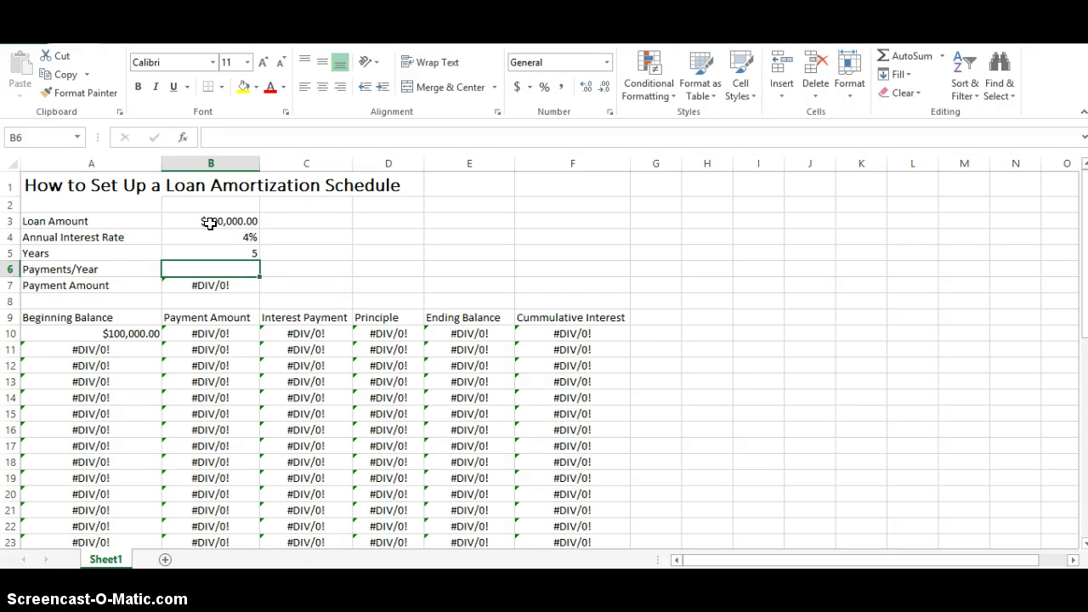
text(4)
key(Return)
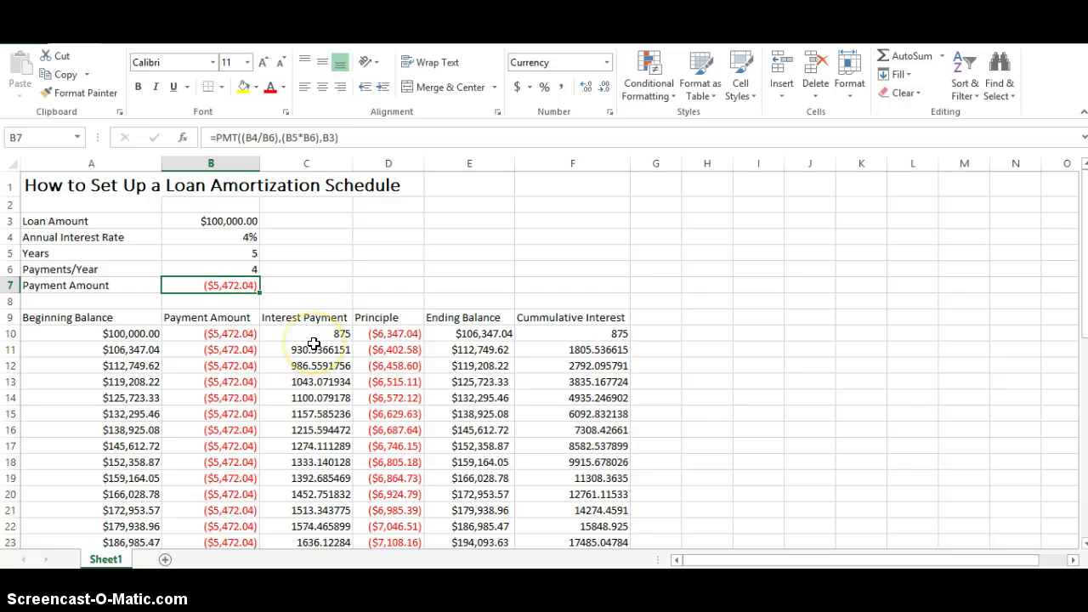
Review the schedule and put a minus sign before PMT in B7, making the payment formula =-PMT((B4/B6),(B5*B6),B3).
scroll(314, 343, down, 3)
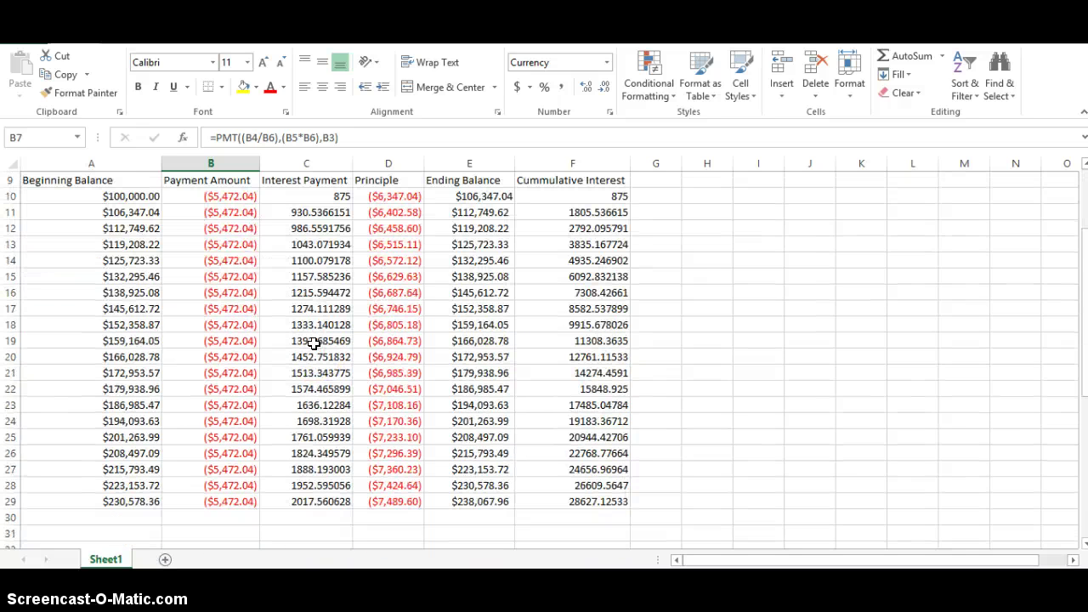
click(157, 195)
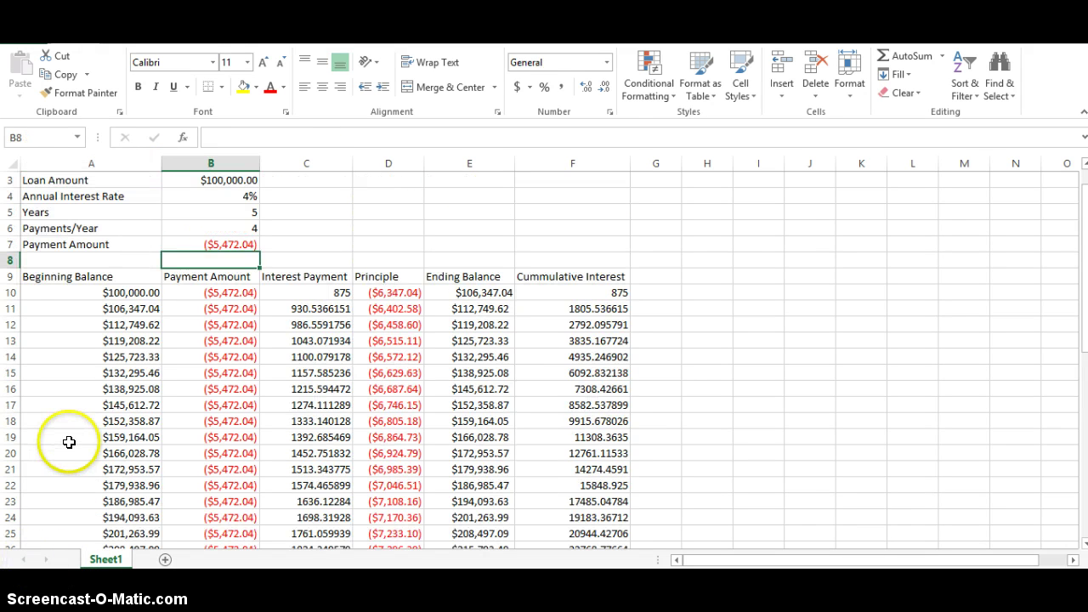
scroll(69, 442, down, 4)
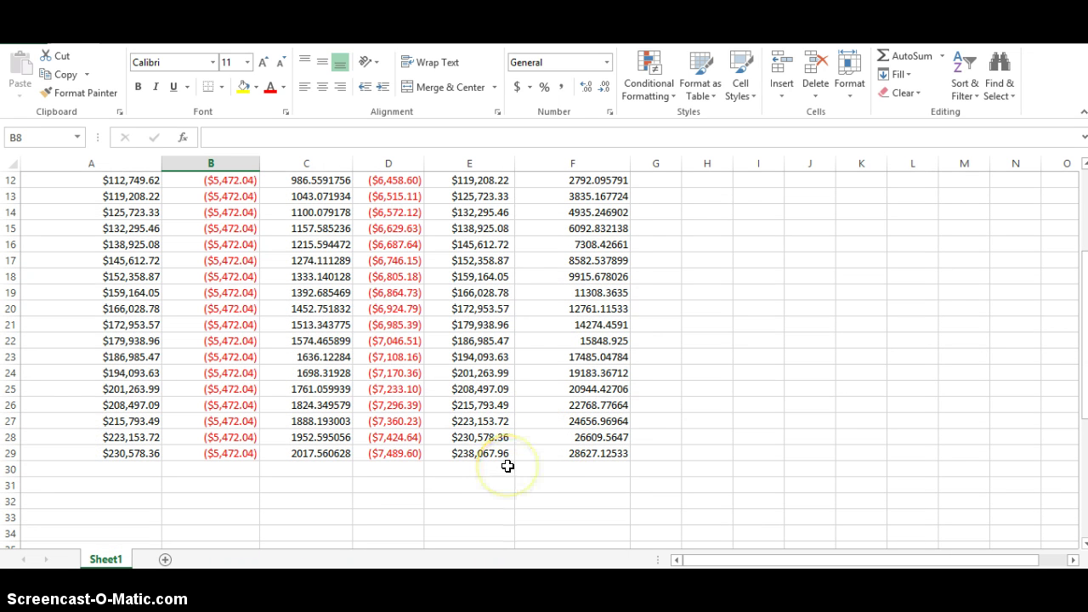
scroll(508, 466, up, 2)
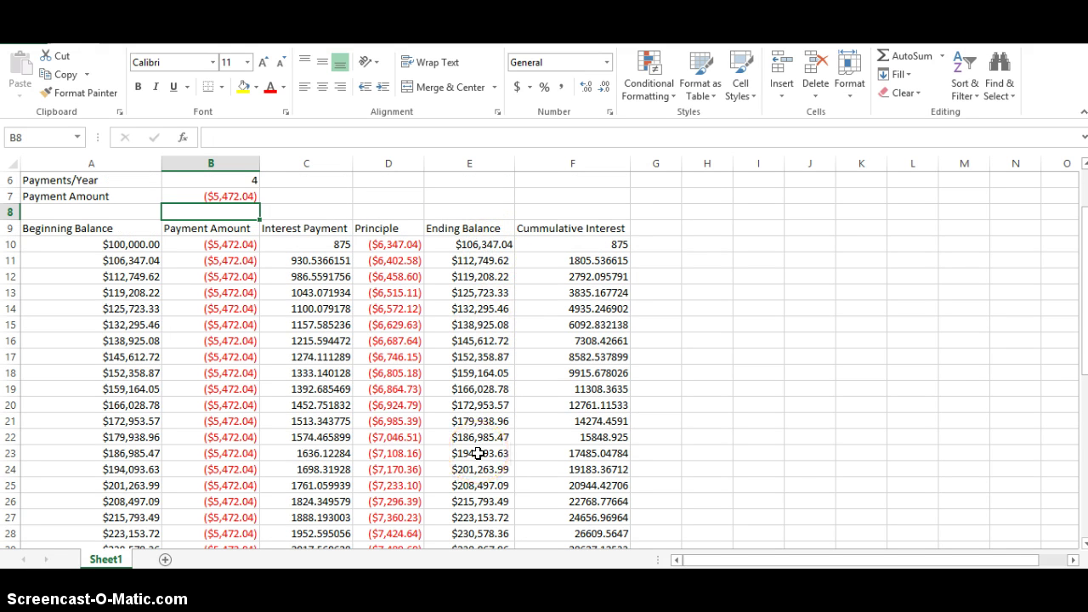
click(214, 198)
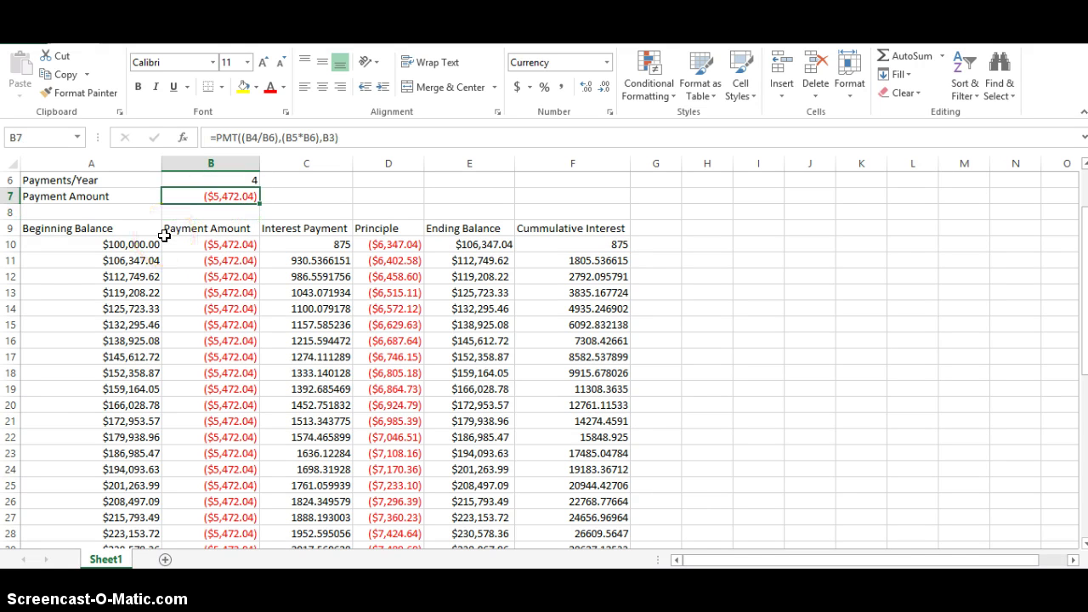
click(216, 139)
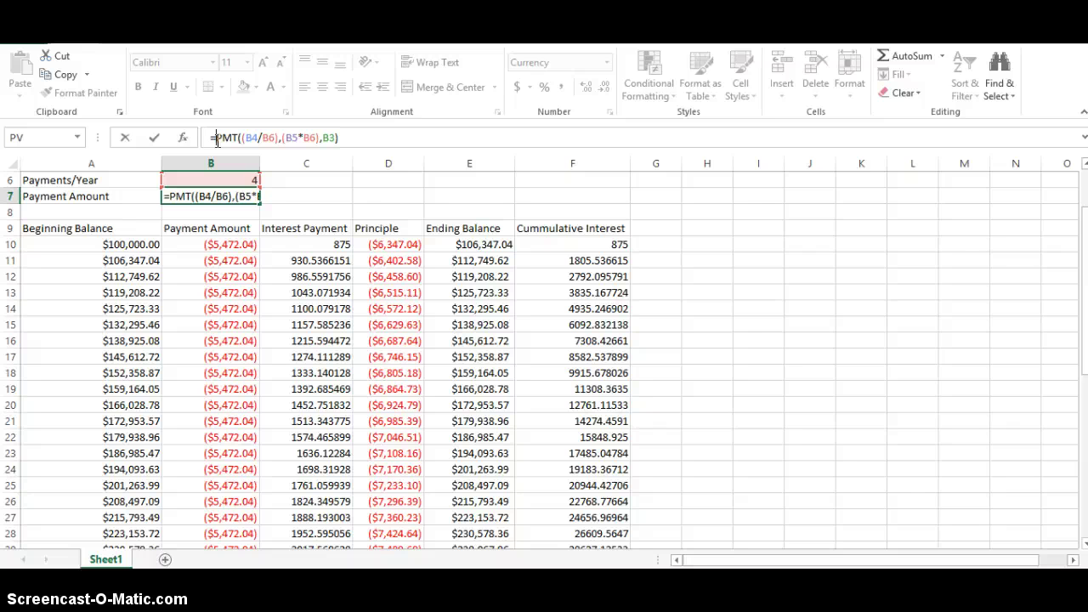
text(-)
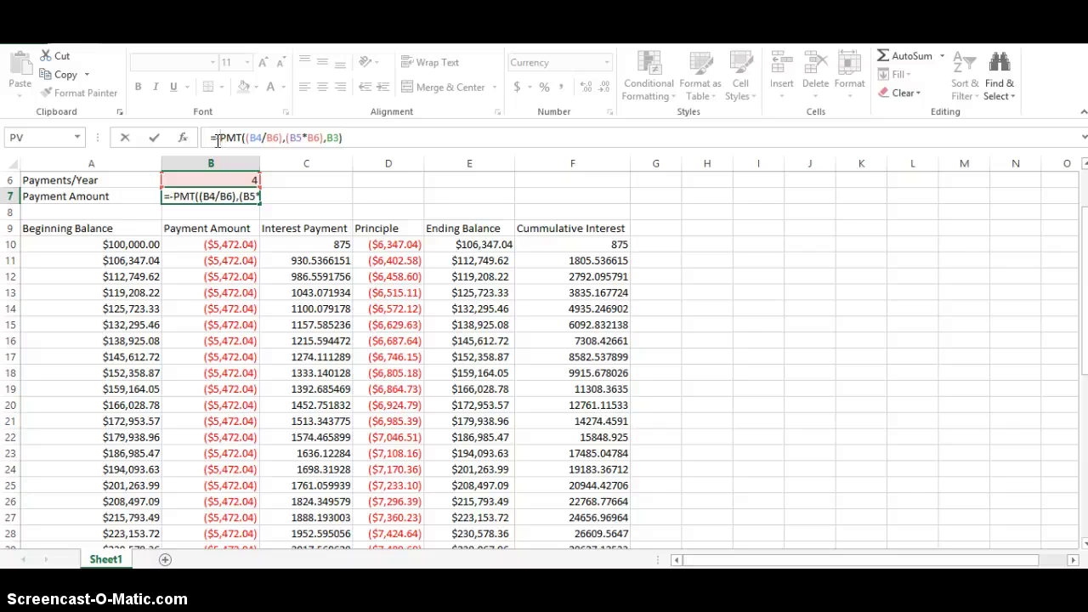
click(244, 141)
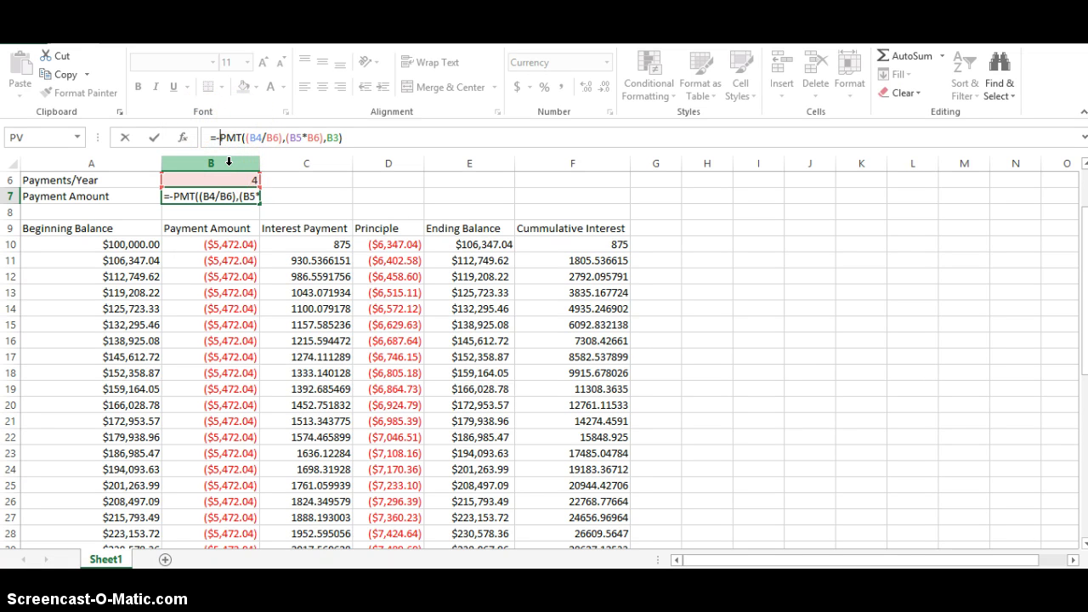
key(Return)
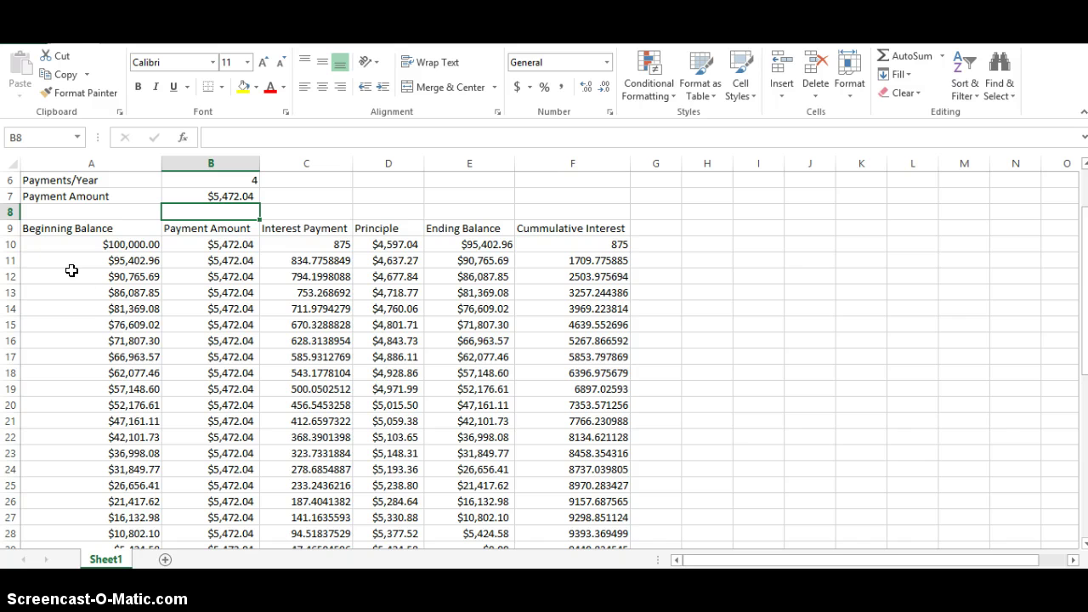
Check the first beginning balance and last ending balance, and apply the Accounting number format to the cumulative interest values in F10 through F29.
click(96, 244)
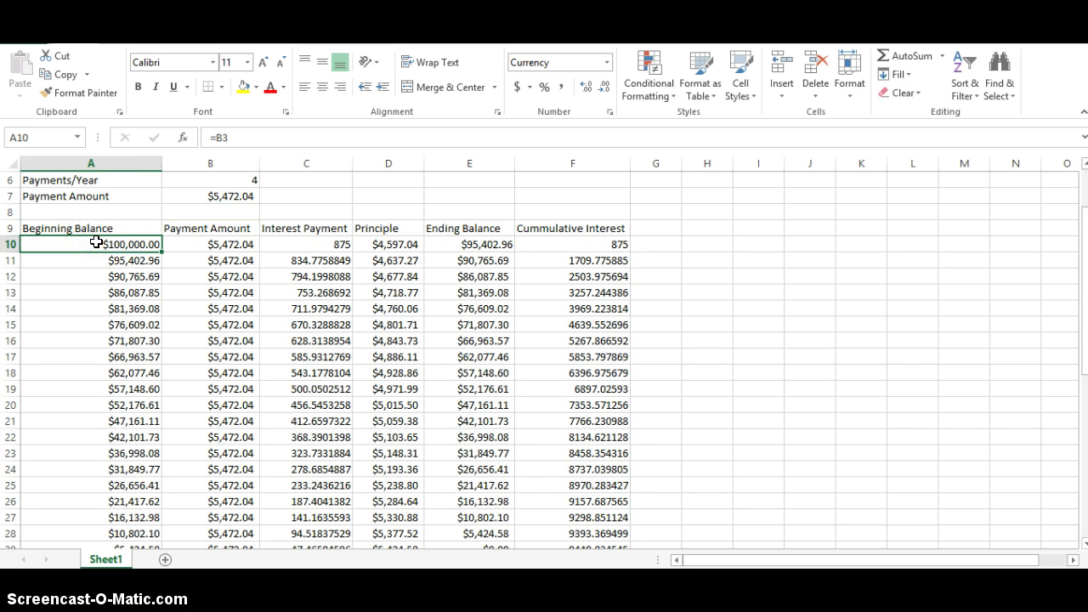
scroll(243, 264, down, 1)
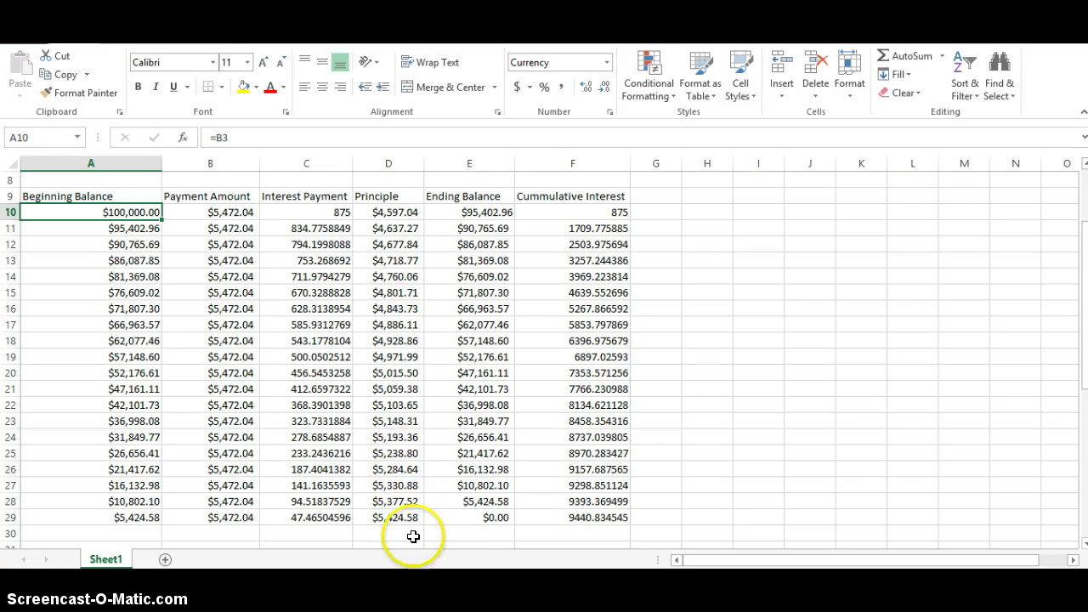
click(453, 519)
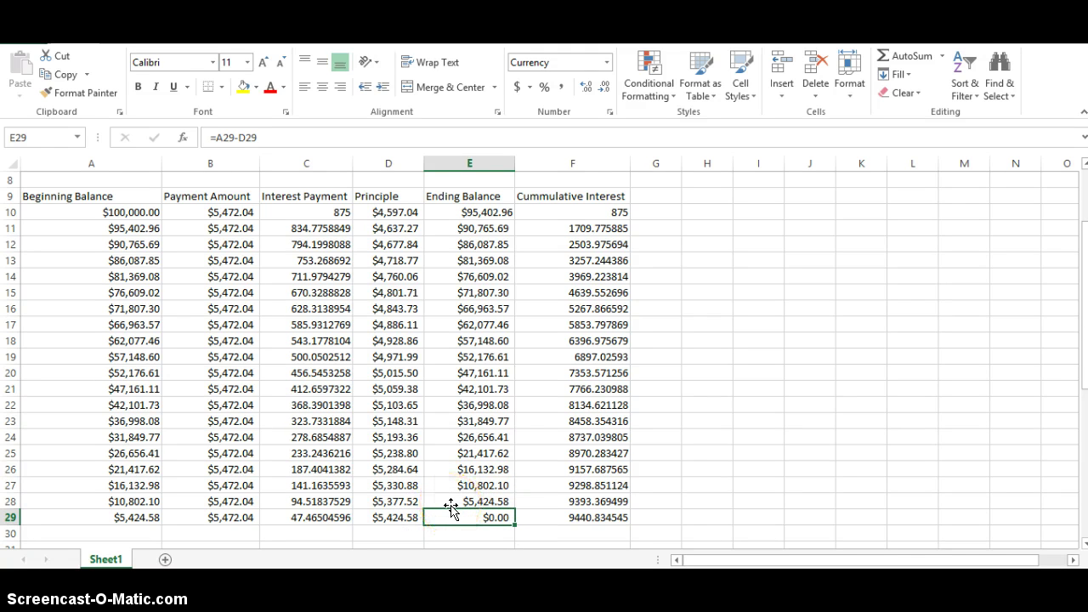
click(585, 211)
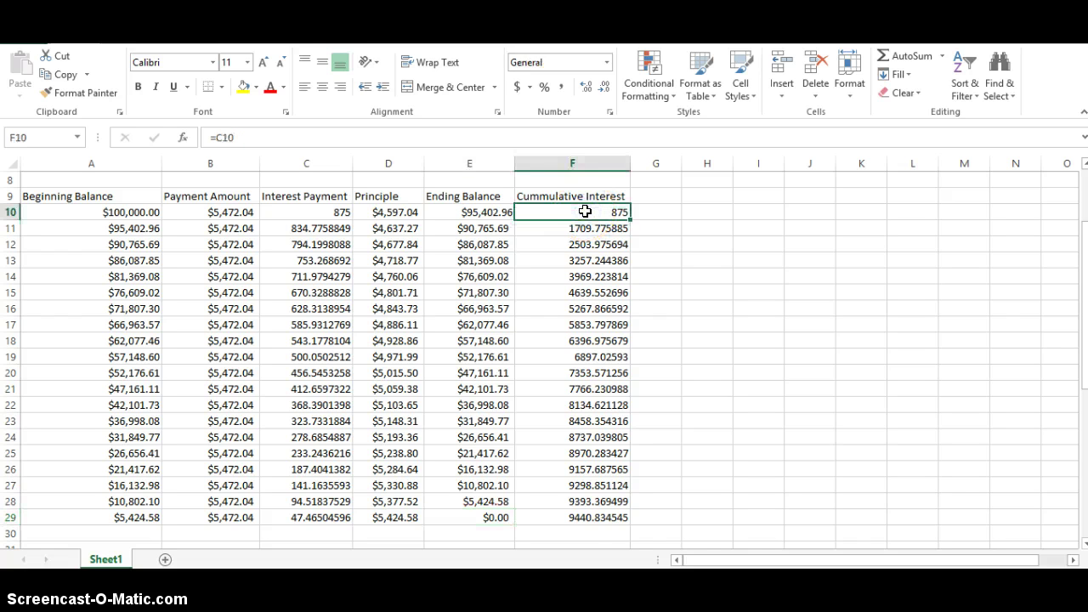
click(561, 516)
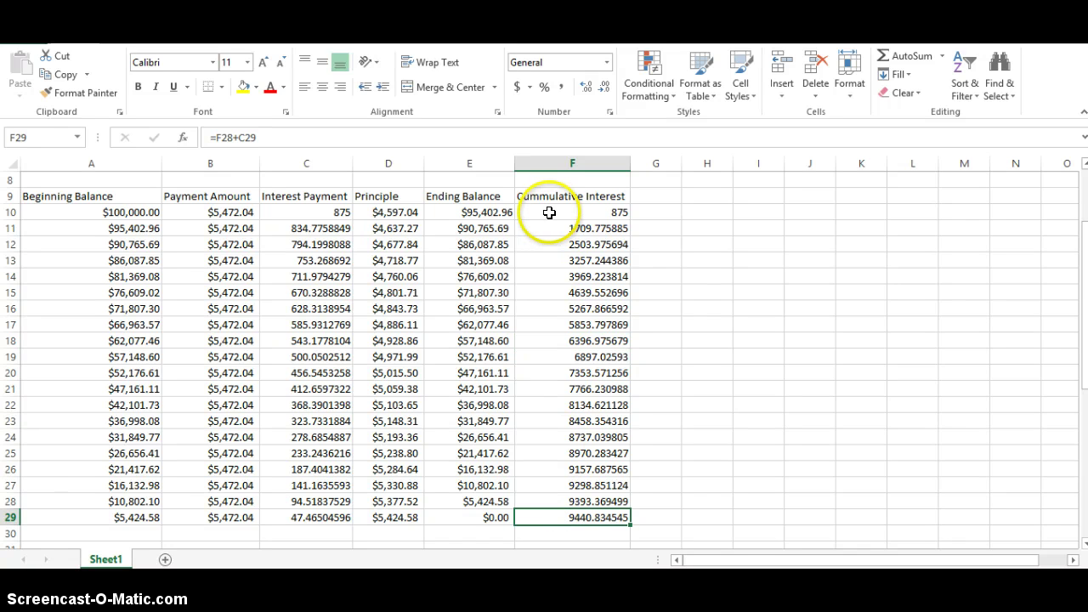
drag(549, 214, 554, 515)
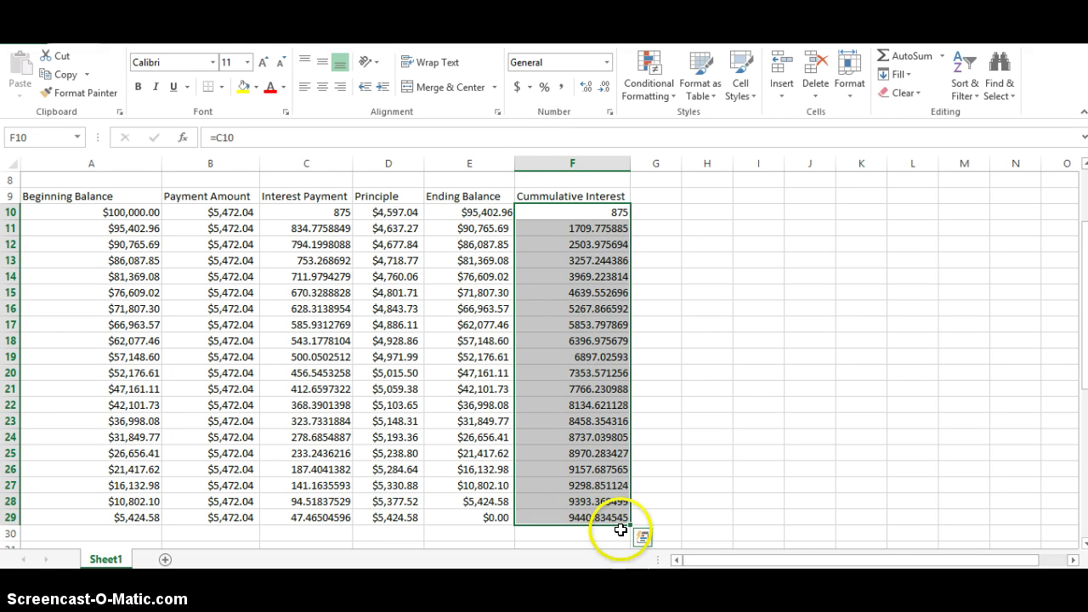
click(515, 87)
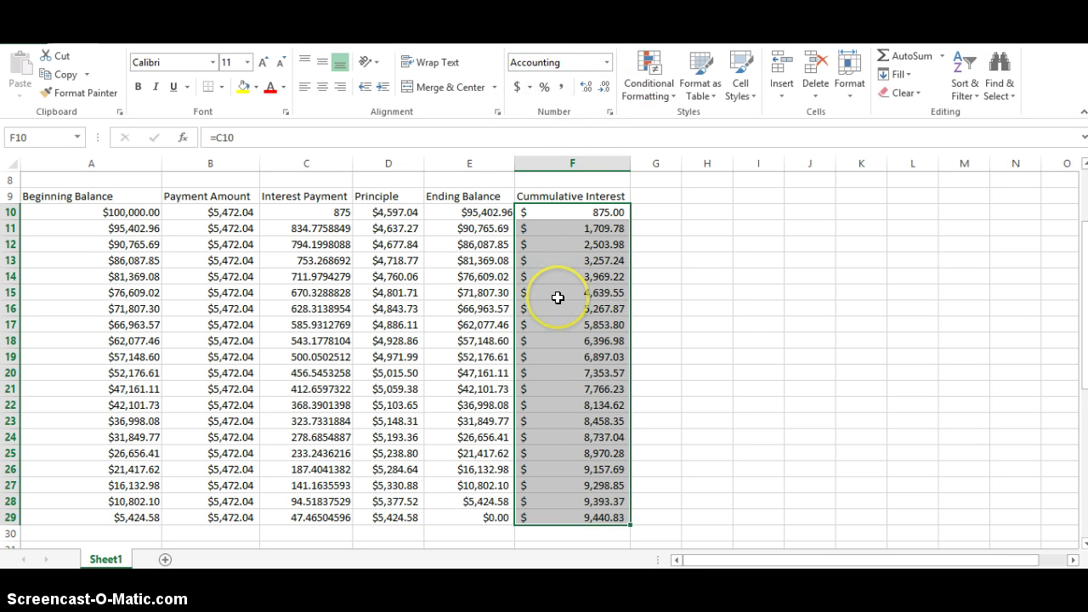
scroll(53, 335, up, 3)
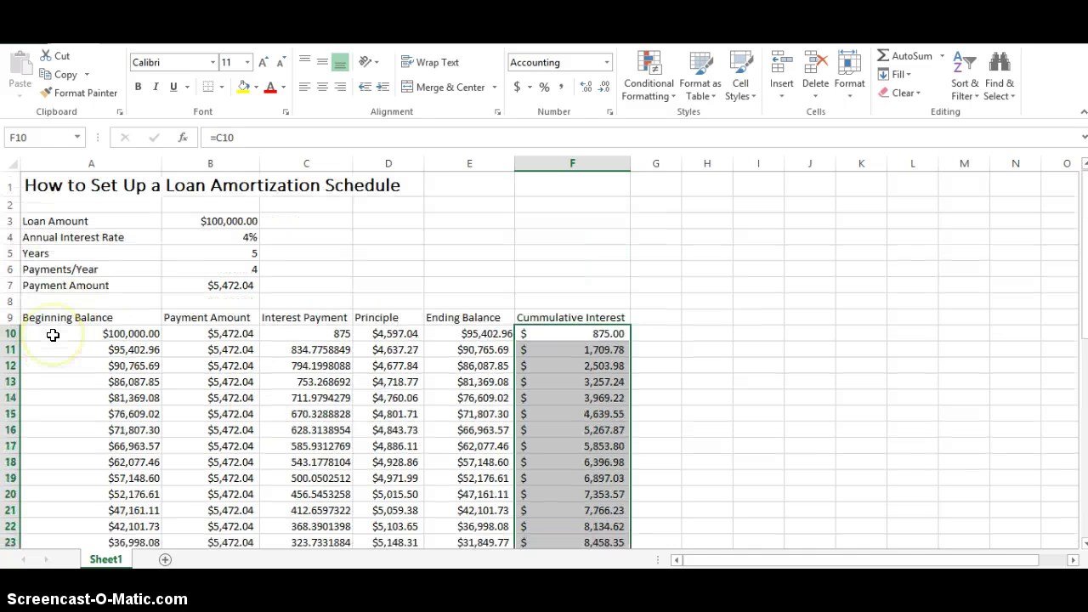